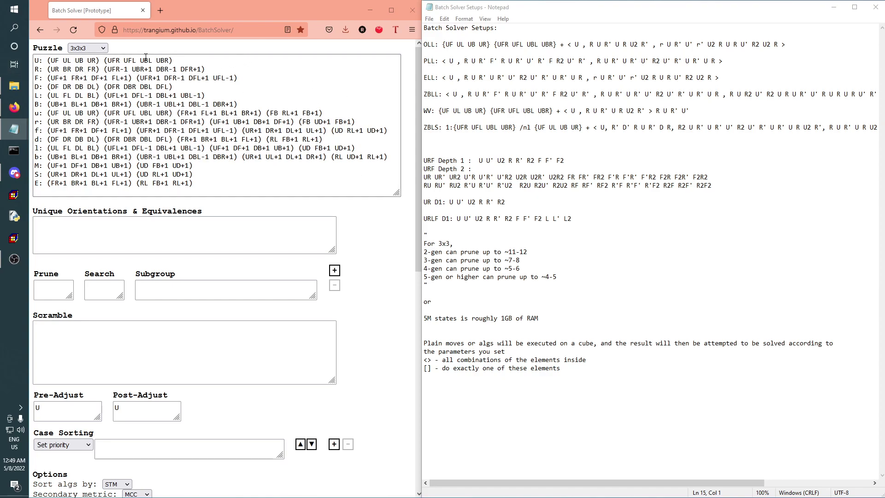
Switch the puzzle preset to Megaminx to view its move definitions, and return it to 3x3x3
{"action": "left_click", "coordinate": [97, 48]}
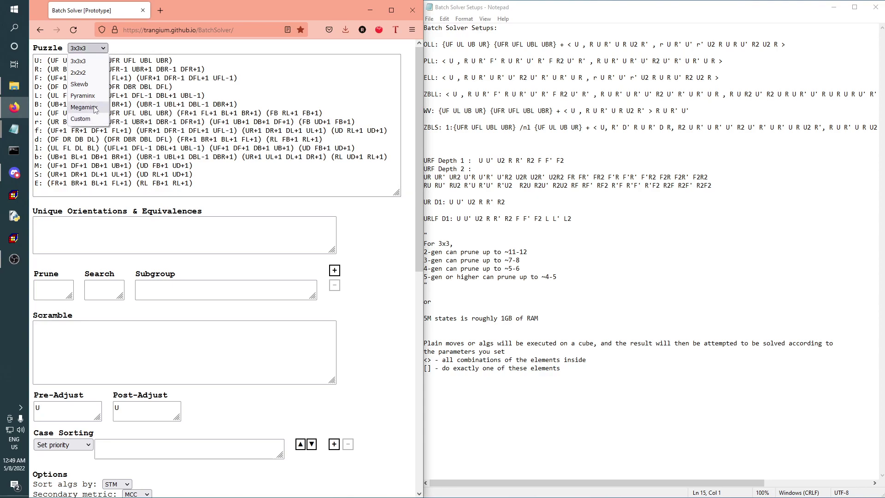
{"action": "left_click", "coordinate": [84, 107]}
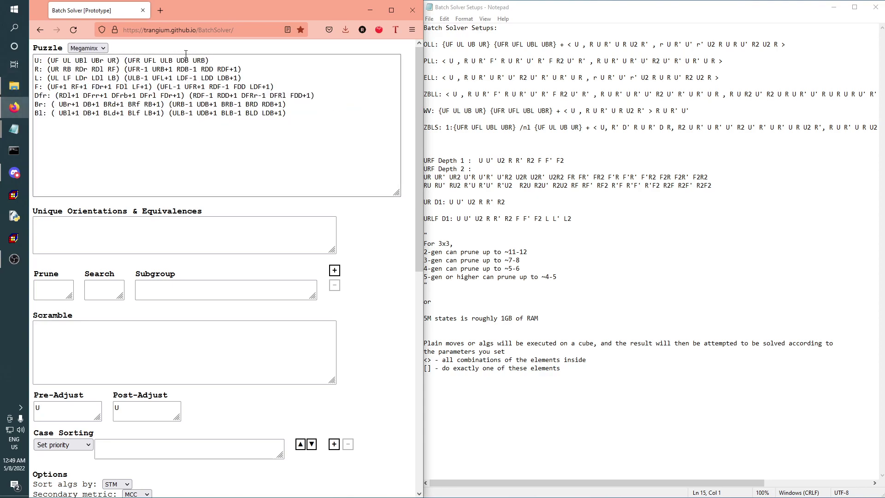
{"action": "left_click", "coordinate": [92, 49]}
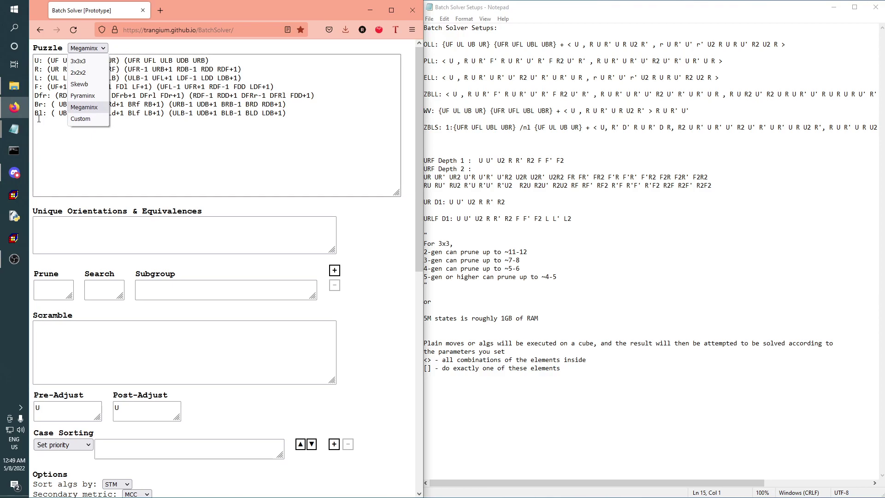
{"action": "left_click", "coordinate": [88, 60]}
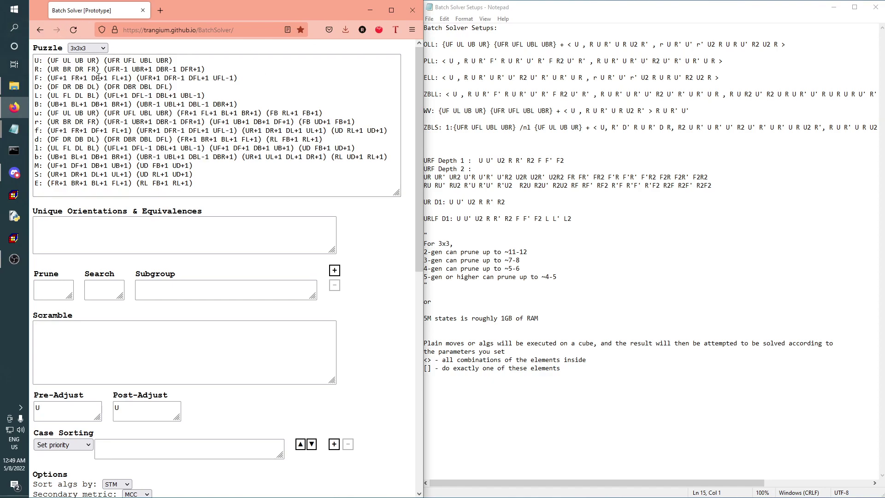
Copy the OLL sets {UF UL UB UR} {UFR UFL UBL UBR} from the Notepad notes into Unique Orientations & Equivalences
{"action": "key", "text": "Tab"}
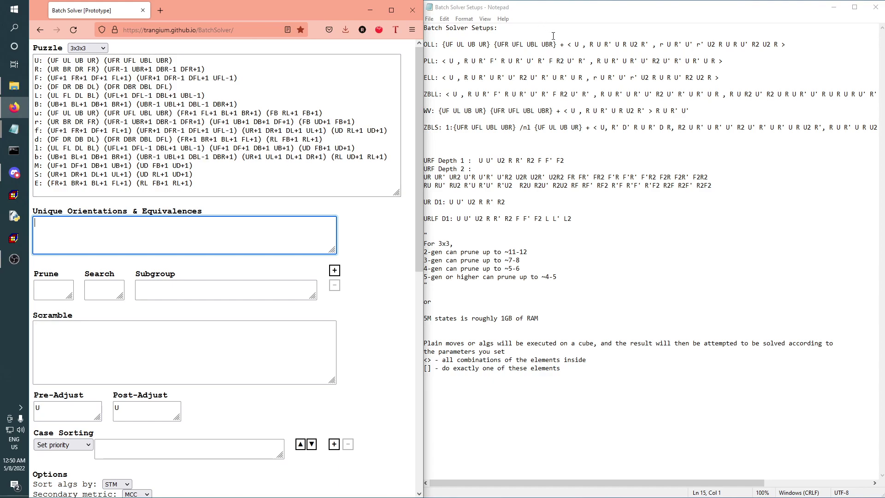
{"action": "left_click_drag", "start_coordinate": [559, 44], "coordinate": [442, 44]}
{"action": "right_click", "coordinate": [451, 45]}
{"action": "left_click", "coordinate": [472, 73]}
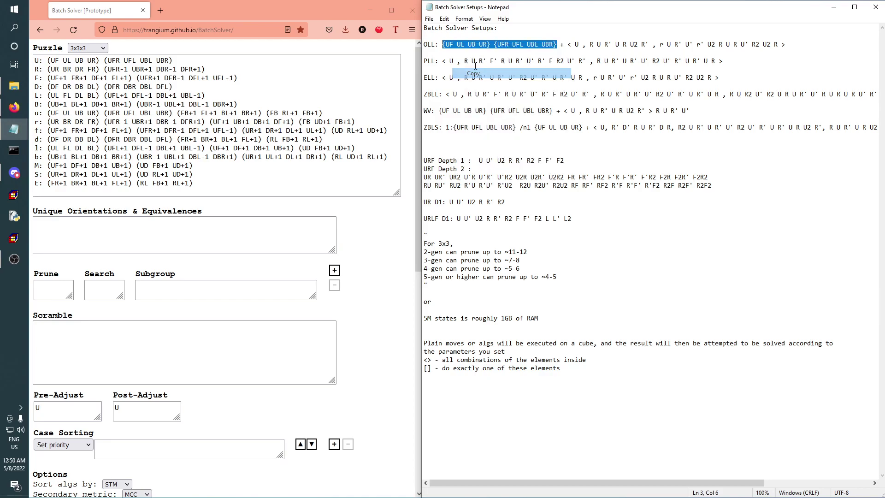
{"action": "right_click", "coordinate": [70, 233]}
{"action": "left_click", "coordinate": [93, 299]}
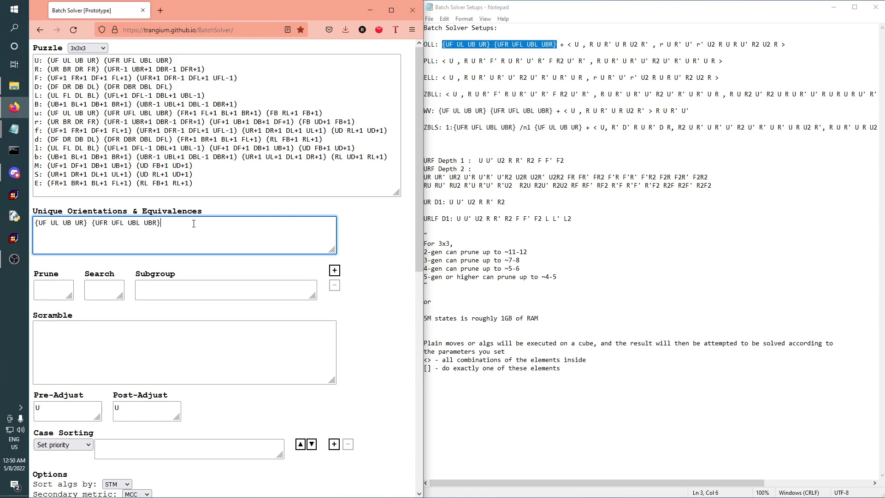
Replace the equivalences entry with the ZBLS sets 1:{UFR UFL UBL UBR} /nl {UF UL UB UR} copied from the notes
{"action": "key", "text": "ctrl+a"}
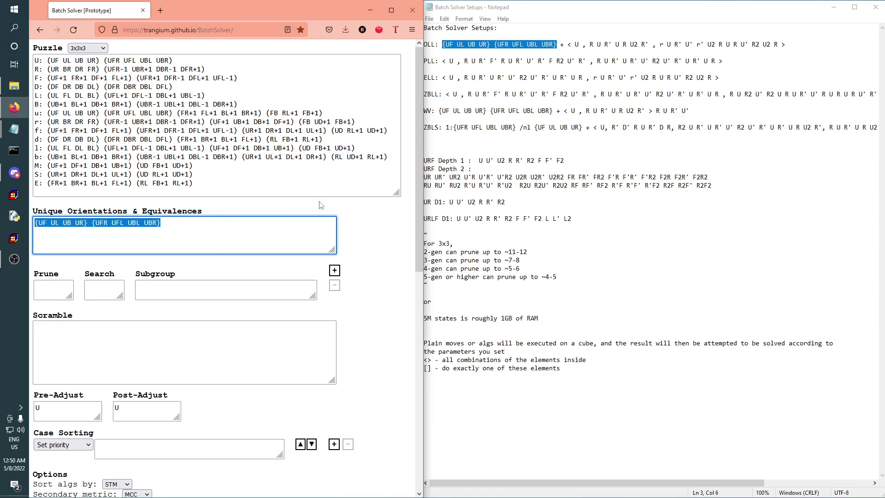
{"action": "key", "text": "BackSpace"}
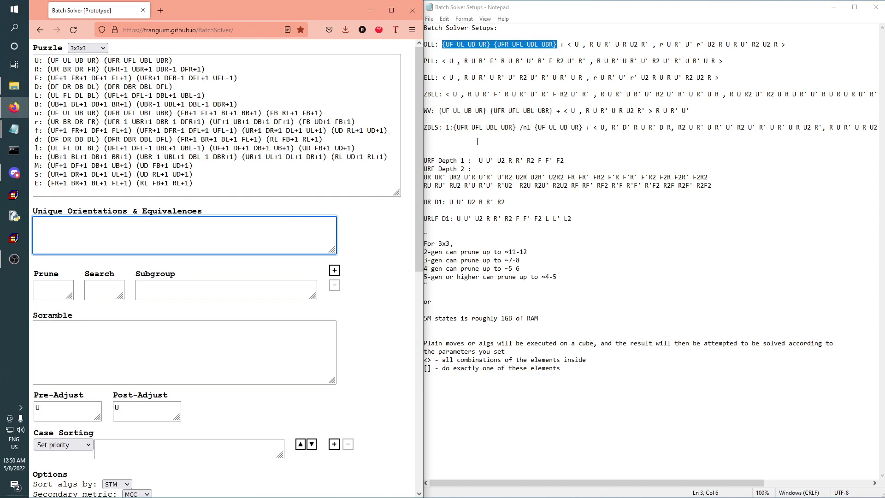
{"action": "left_click_drag", "start_coordinate": [446, 127], "coordinate": [584, 129]}
{"action": "right_click", "coordinate": [570, 129]}
{"action": "left_click", "coordinate": [588, 158]}
{"action": "right_click", "coordinate": [114, 224]}
{"action": "left_click", "coordinate": [153, 291]}
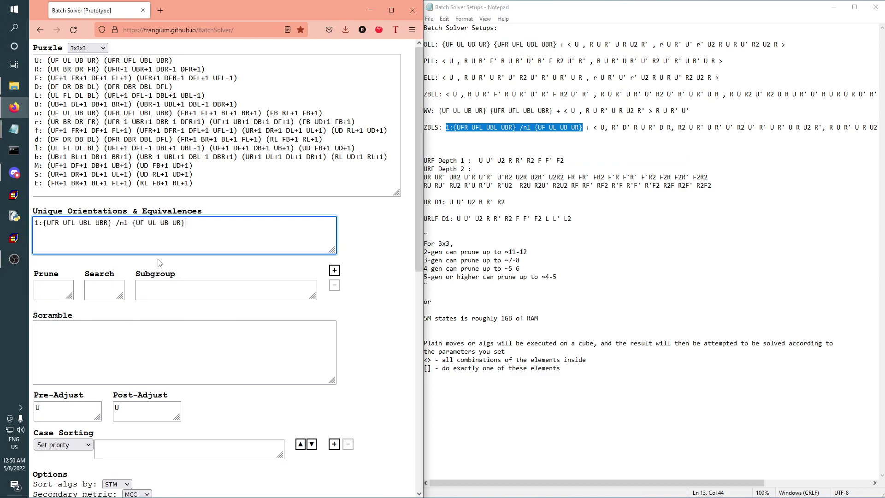
Replace the /nl marker in the equivalences entry with a line break before {UF UL UB UR}
{"action": "left_click_drag", "start_coordinate": [132, 222], "coordinate": [116, 222]}
{"action": "key", "text": "BackSpace"}
{"action": "key", "text": "Return"}
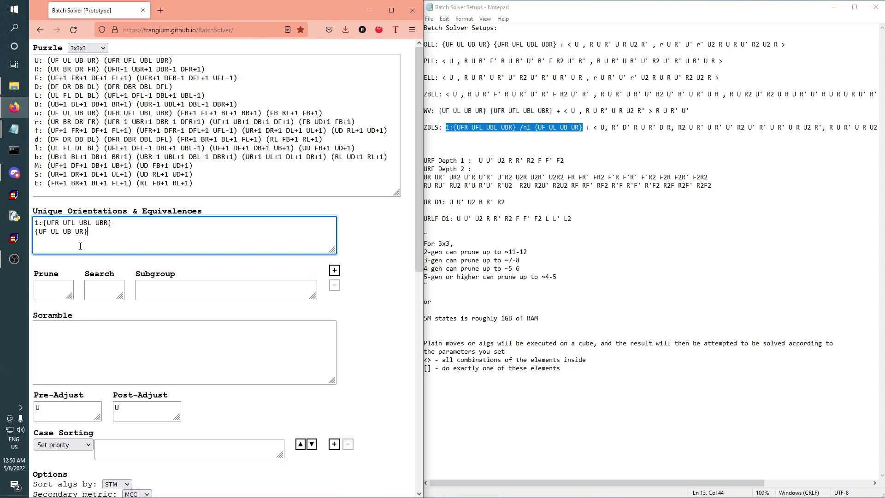
Highlight the two equivalence lines for review and clear the Unique Orientations & Equivalences field
{"action": "left_click", "coordinate": [135, 230]}
{"action": "left_click_drag", "start_coordinate": [99, 237], "coordinate": [29, 235]}
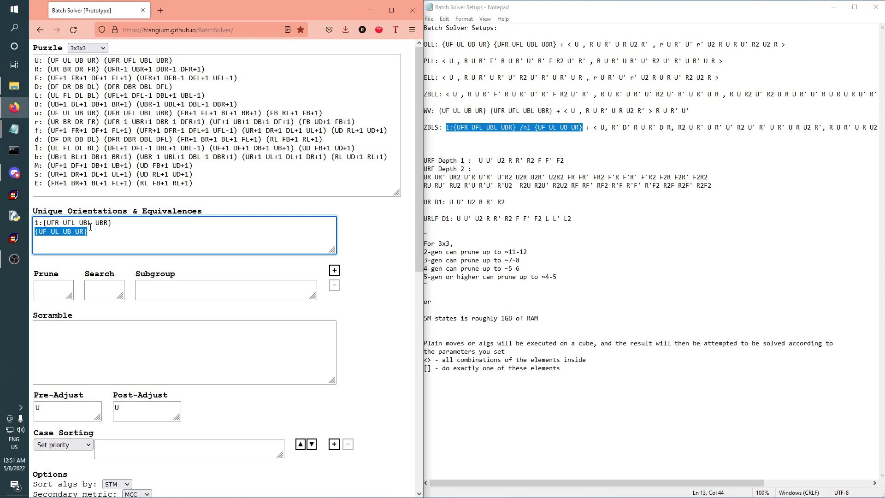
{"action": "left_click", "coordinate": [114, 225]}
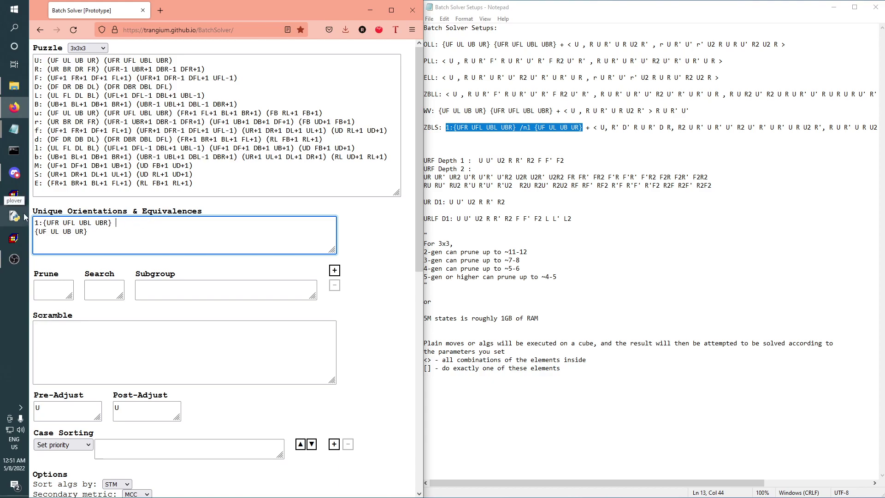
{"action": "left_click_drag", "start_coordinate": [90, 232], "coordinate": [36, 235]}
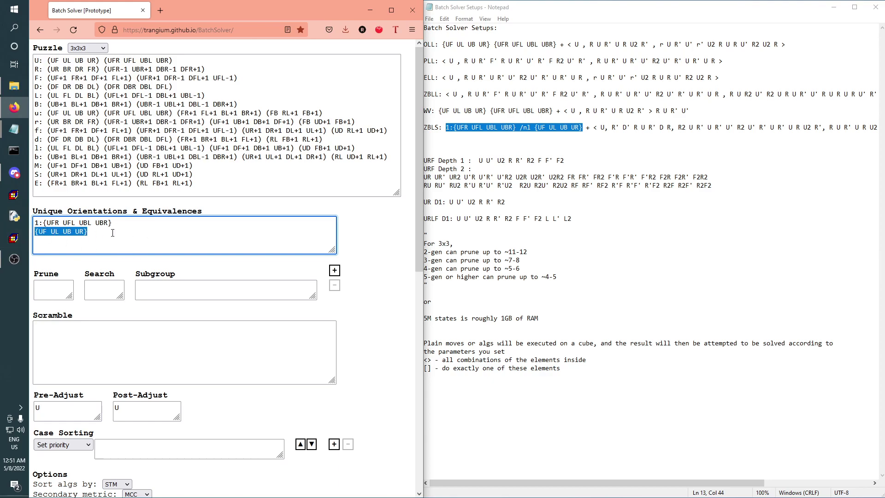
{"action": "left_click", "coordinate": [131, 244]}
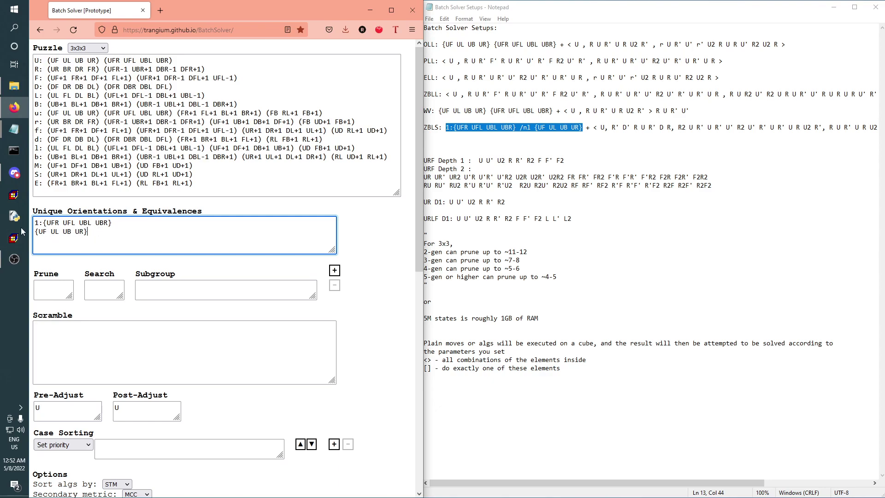
{"action": "left_click_drag", "start_coordinate": [88, 232], "coordinate": [35, 223]}
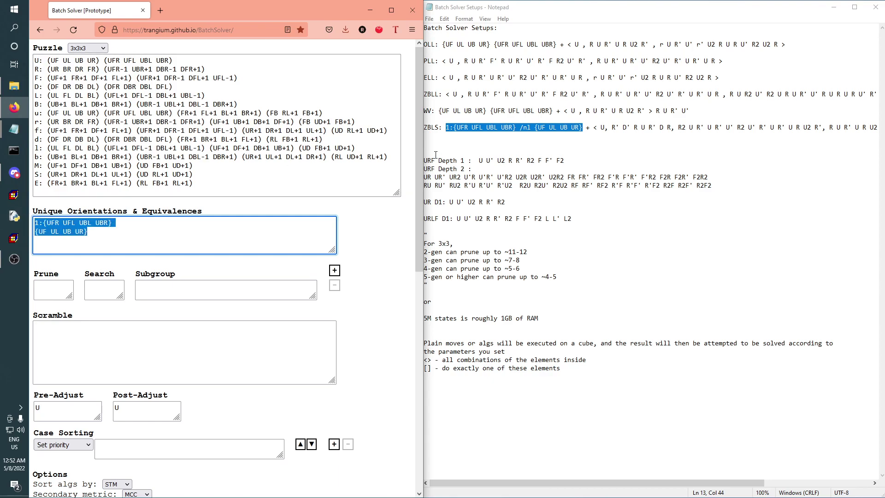
{"action": "key", "text": "BackSpace"}
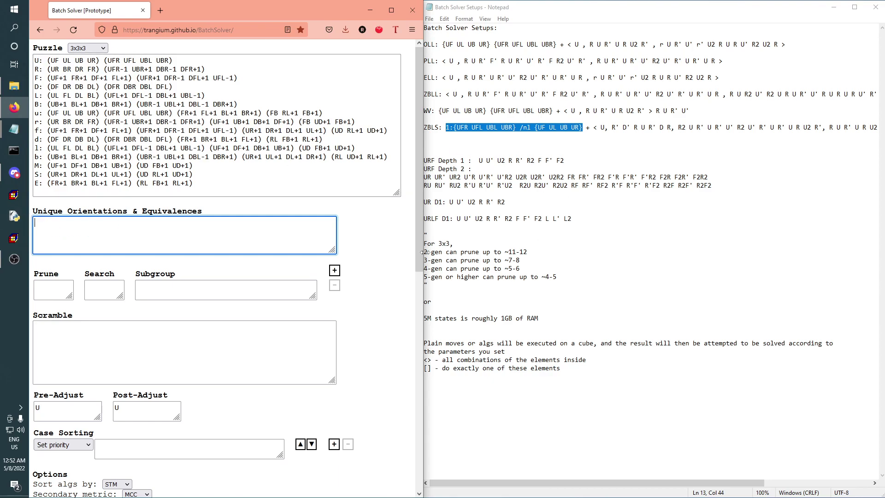
Examine the Prune, Search and Subgroup fields of the solver
{"action": "left_click", "coordinate": [373, 297]}
{"action": "scroll", "coordinate": [375, 268], "scroll_direction": "down", "scroll_amount": 1}
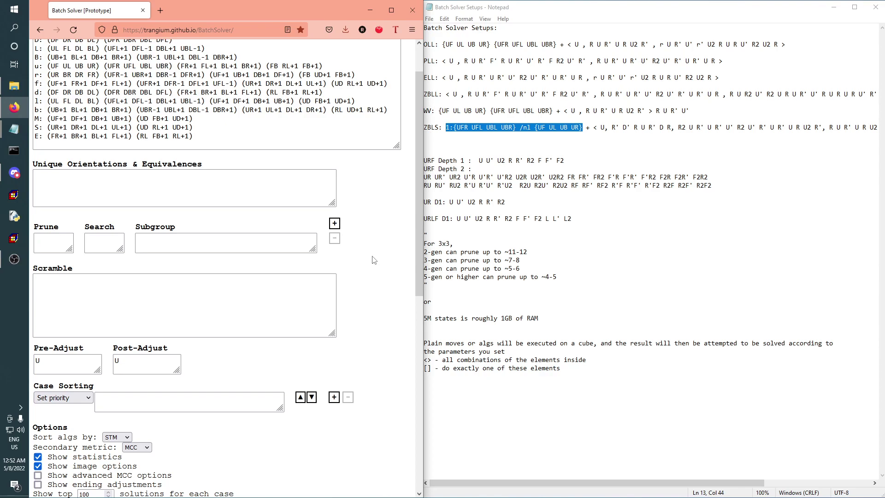
{"action": "left_click", "coordinate": [61, 241]}
{"action": "left_click", "coordinate": [104, 243]}
{"action": "left_click", "coordinate": [209, 244]}
{"action": "left_click", "coordinate": [364, 265]}
{"action": "left_click", "coordinate": [51, 243]}
{"action": "left_click", "coordinate": [97, 243]}
{"action": "left_click", "coordinate": [43, 242]}
{"action": "key", "text": "Tab"}
{"action": "left_click", "coordinate": [44, 242]}
{"action": "key", "text": "Tab"}
{"action": "left_click", "coordinate": [54, 236]}
{"action": "left_click", "coordinate": [104, 243]}
{"action": "left_click", "coordinate": [54, 242]}
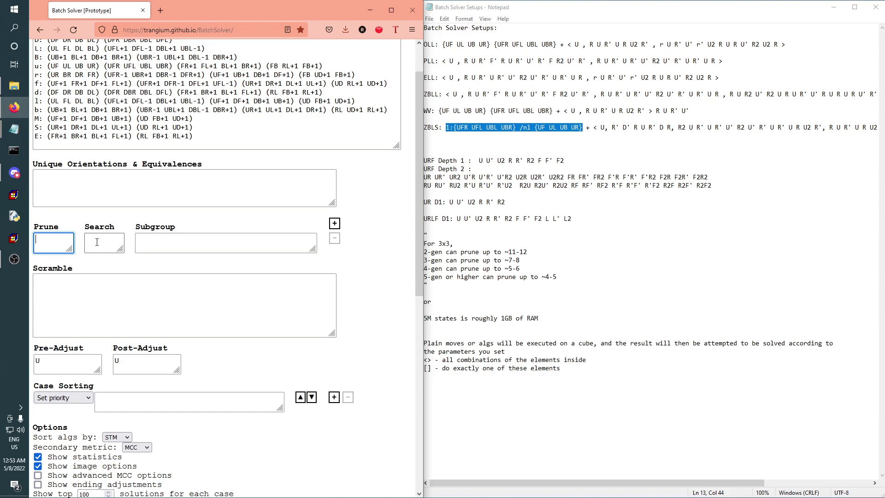
Try out example move sets such as R U F in the Subgroup field and clear it
{"action": "left_click", "coordinate": [216, 243]}
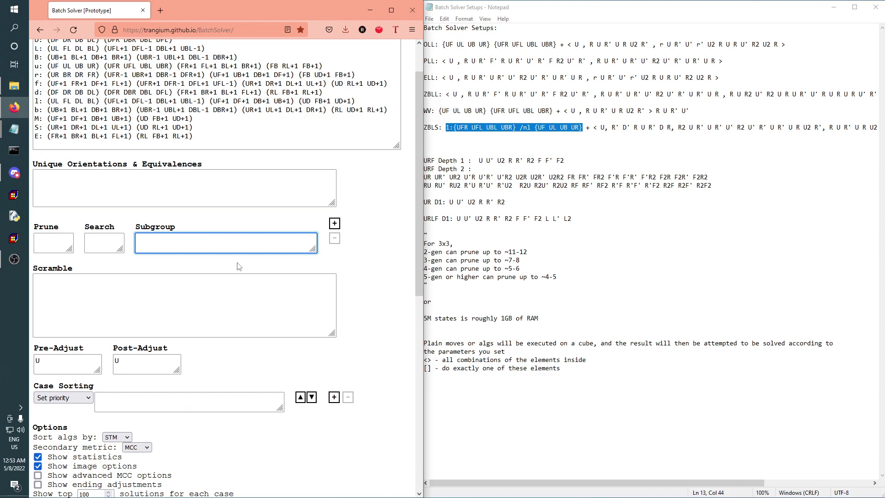
{"action": "type", "text": "R U F"}
{"action": "type", "text": "U,F"}
{"action": "key", "text": "BackSpace"}
{"action": "type", "text": "U"}
{"action": "key", "text": "ctrl+a"}
{"action": "left_click", "coordinate": [206, 242]}
{"action": "key", "text": "ctrl+a"}
{"action": "left_click", "coordinate": [175, 238]}
{"action": "key", "text": "BackSpace"}
{"action": "key", "text": "BackSpace"}
{"action": "key", "text": "BackSpace"}
{"action": "key", "text": "BackSpace"}
{"action": "key", "text": "BackSpace"}
{"action": "left_click", "coordinate": [67, 242]}
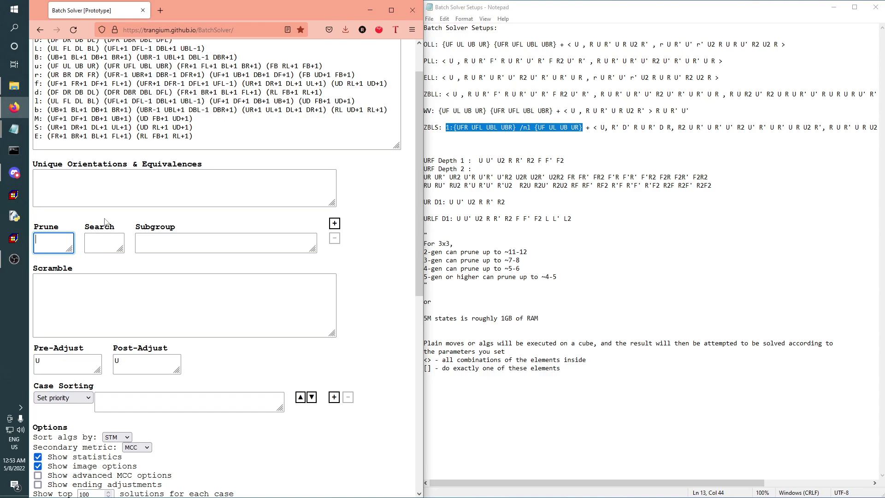
{"action": "left_click_drag", "start_coordinate": [64, 229], "coordinate": [32, 228]}
{"action": "left_click", "coordinate": [193, 239]}
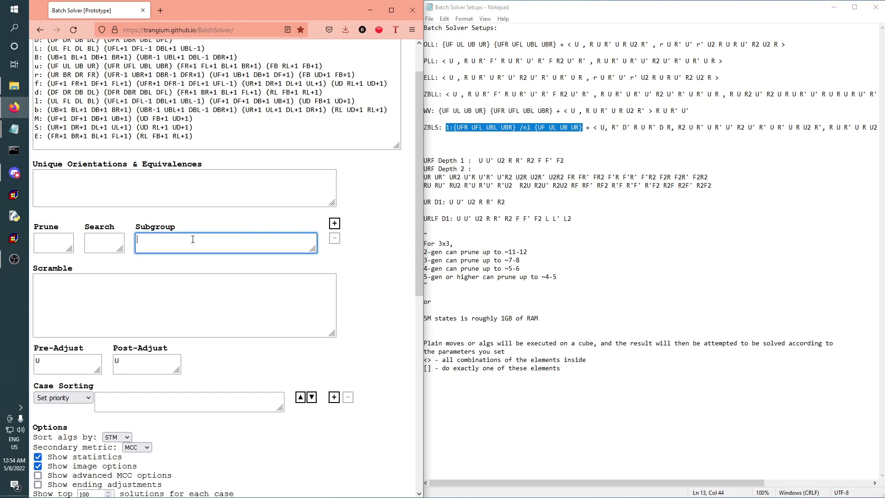
{"action": "left_click", "coordinate": [46, 238]}
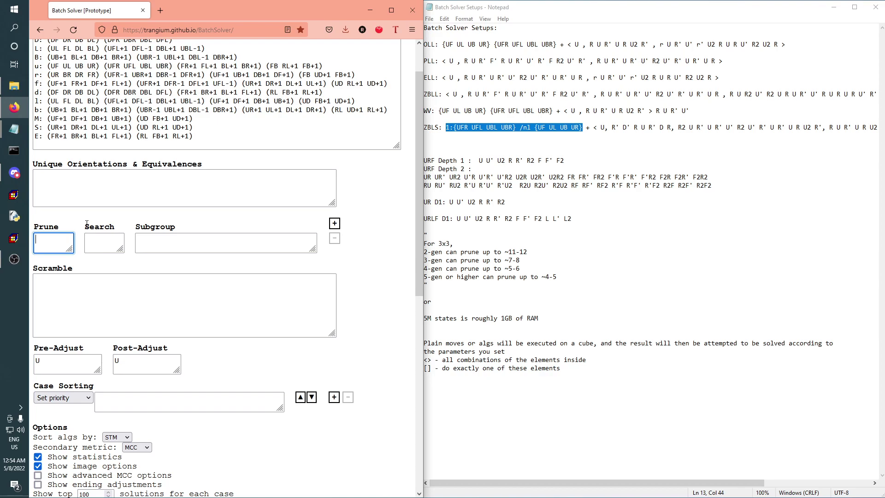
Set the Subgroup to the moves R U F
{"action": "left_click", "coordinate": [170, 240]}
{"action": "type", "text": "U"}
{"action": "key", "text": "BackSpace"}
{"action": "type", "text": "R"}
{"action": "key", "text": "BackSpace"}
{"action": "key", "text": "BackSpace"}
{"action": "type", "text": "R U F"}
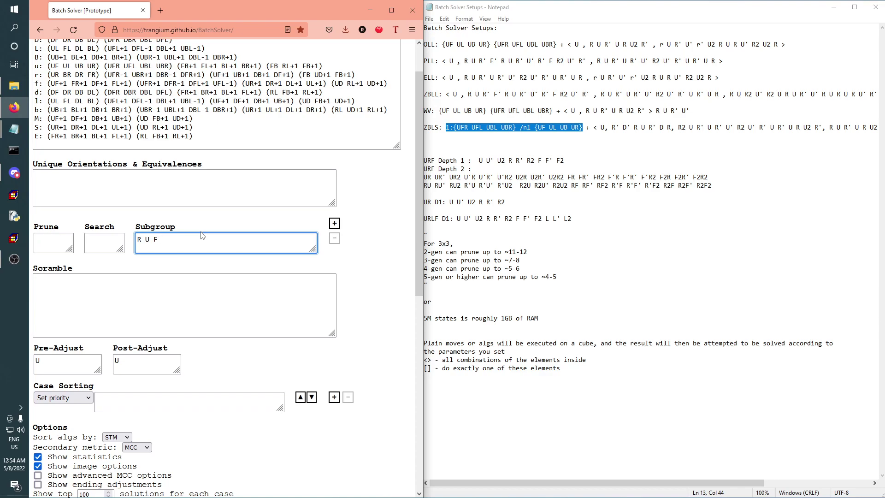
{"action": "left_click", "coordinate": [374, 235]}
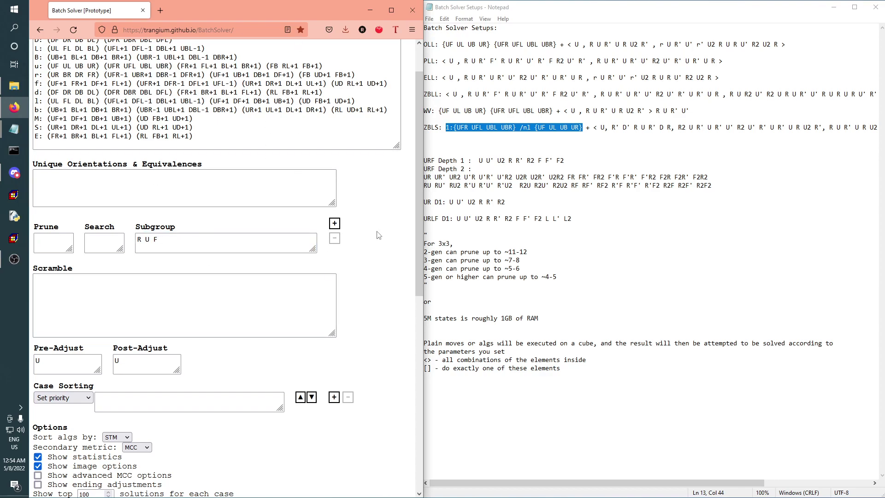
Set the Prune depth to 1 and highlight the URF Depth 1 move list in the notes
{"action": "left_click", "coordinate": [577, 227]}
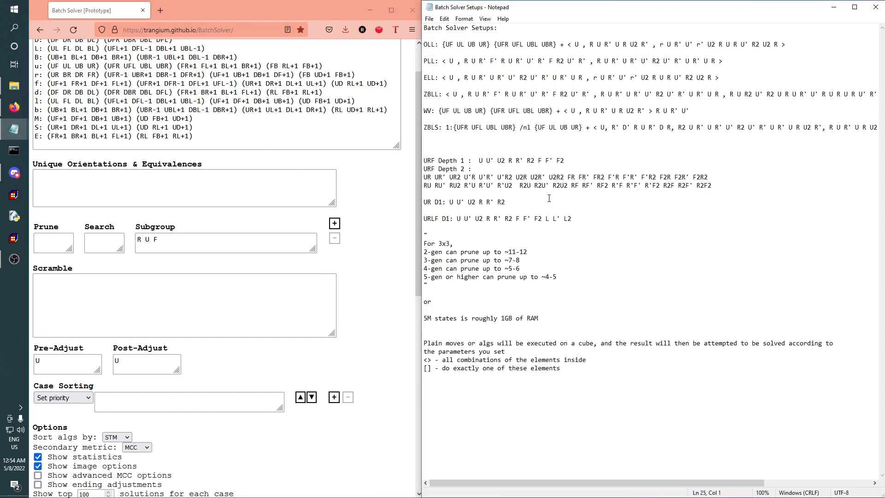
{"action": "left_click", "coordinate": [64, 243]}
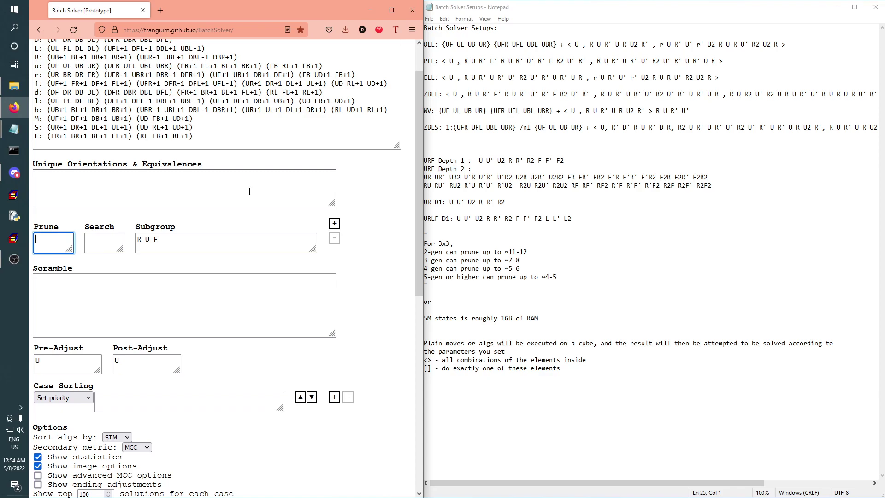
{"action": "left_click_drag", "start_coordinate": [248, 239], "coordinate": [113, 239]}
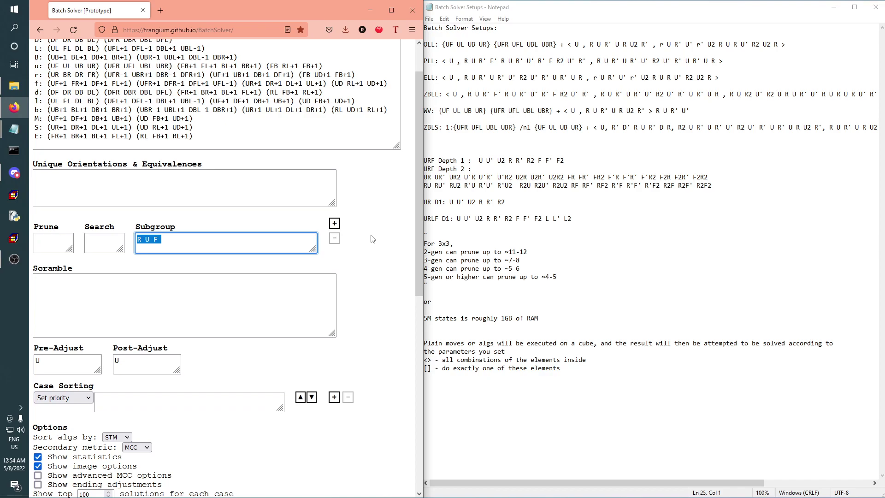
{"action": "left_click", "coordinate": [72, 244]}
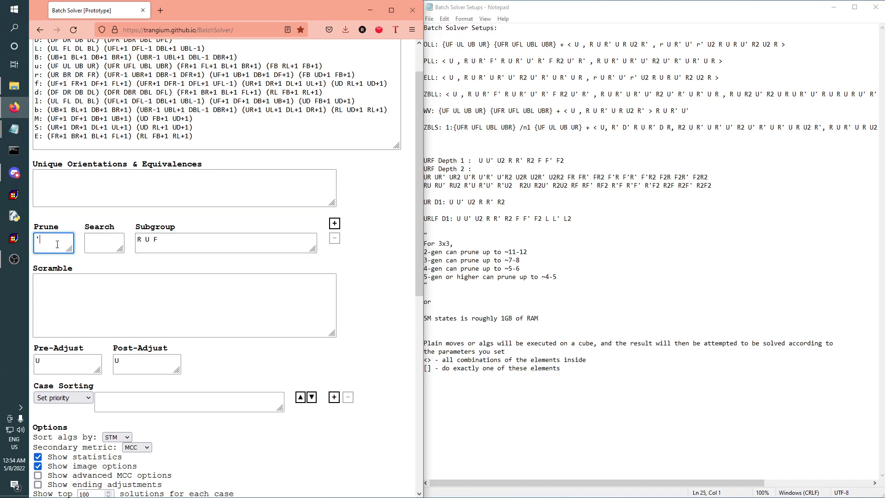
{"action": "type", "text": "1"}
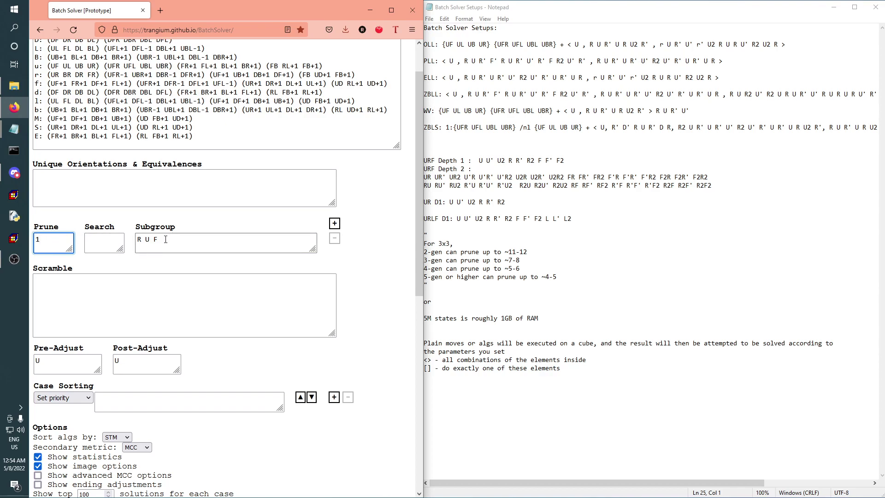
{"action": "left_click", "coordinate": [520, 210]}
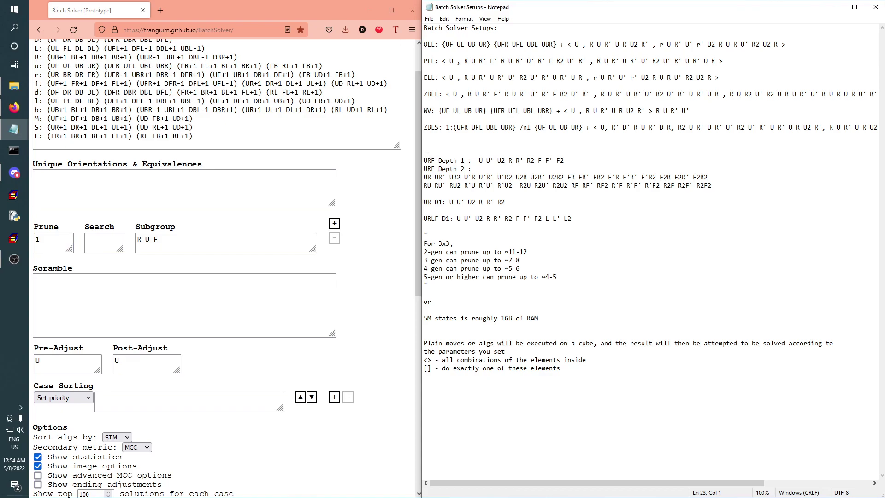
{"action": "left_click_drag", "start_coordinate": [424, 160], "coordinate": [564, 161]}
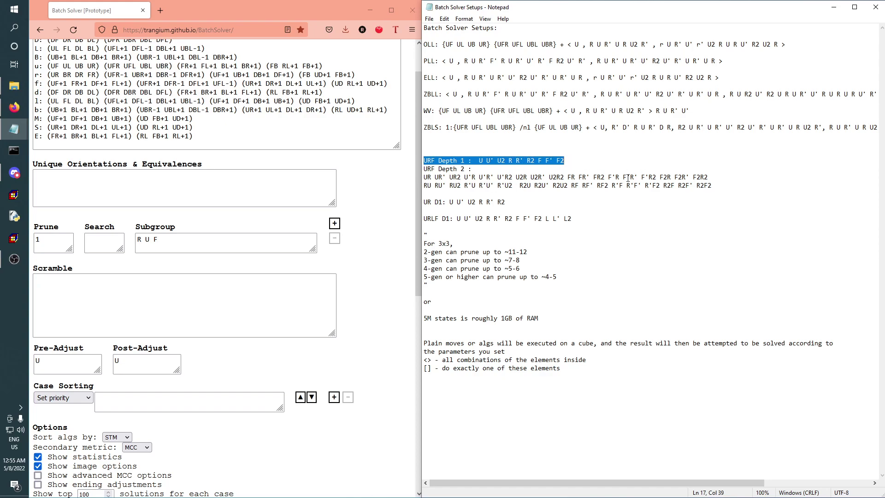
Set the Prune depth to 2 and highlight the URF Depth 1 and Depth 2 move lists in the notes
{"action": "left_click", "coordinate": [52, 241]}
{"action": "key", "text": "BackSpace"}
{"action": "type", "text": "2"}
{"action": "left_click", "coordinate": [465, 195]}
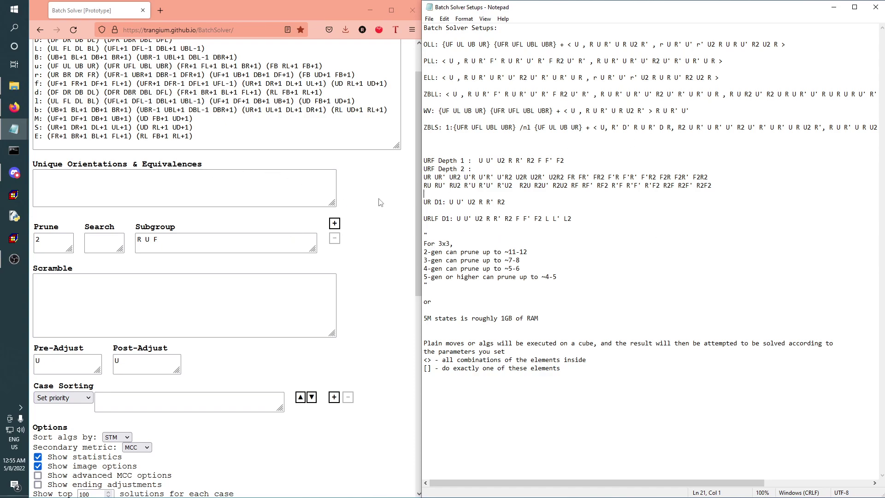
{"action": "left_click_drag", "start_coordinate": [424, 178], "coordinate": [698, 191]}
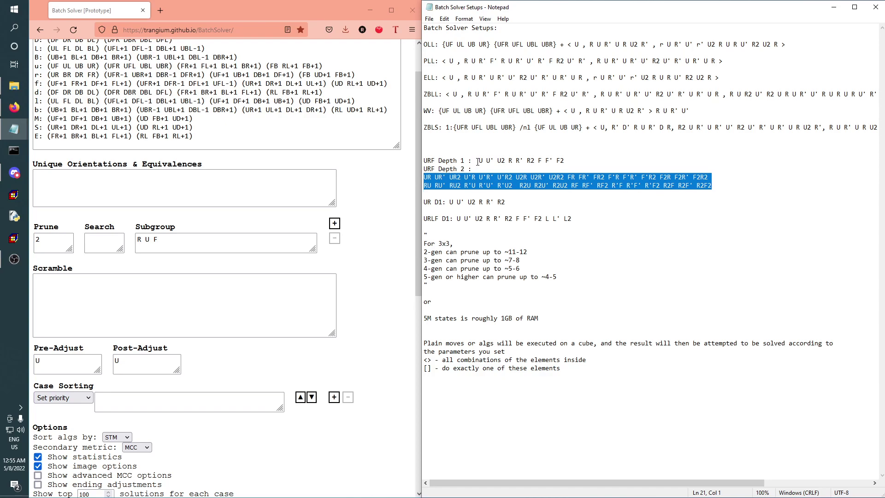
{"action": "left_click_drag", "start_coordinate": [425, 160], "coordinate": [584, 190]}
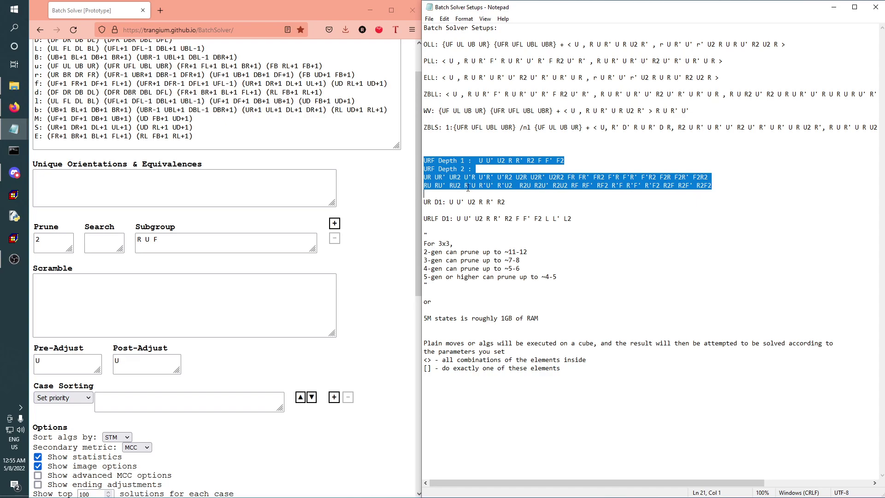
Highlight the UR D1, URF Depth 1 and URLF D1 move lists in the notes to compare them
{"action": "left_click", "coordinate": [703, 223]}
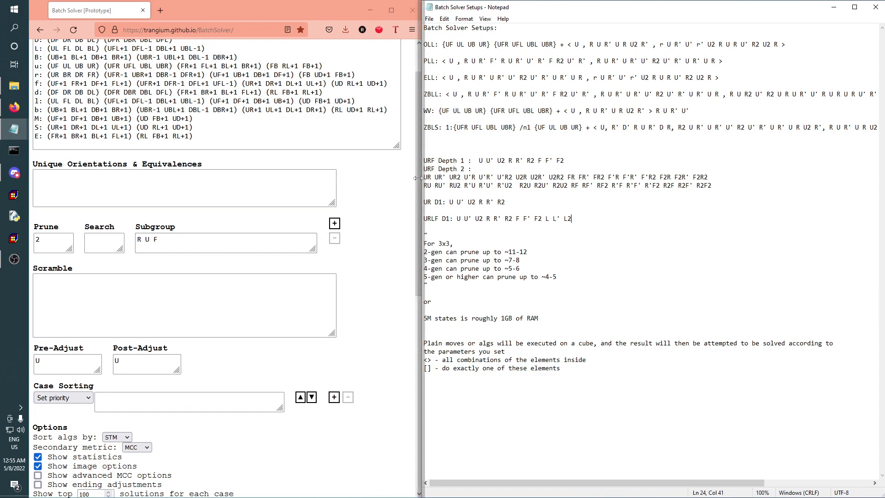
{"action": "left_click_drag", "start_coordinate": [425, 202], "coordinate": [527, 205]}
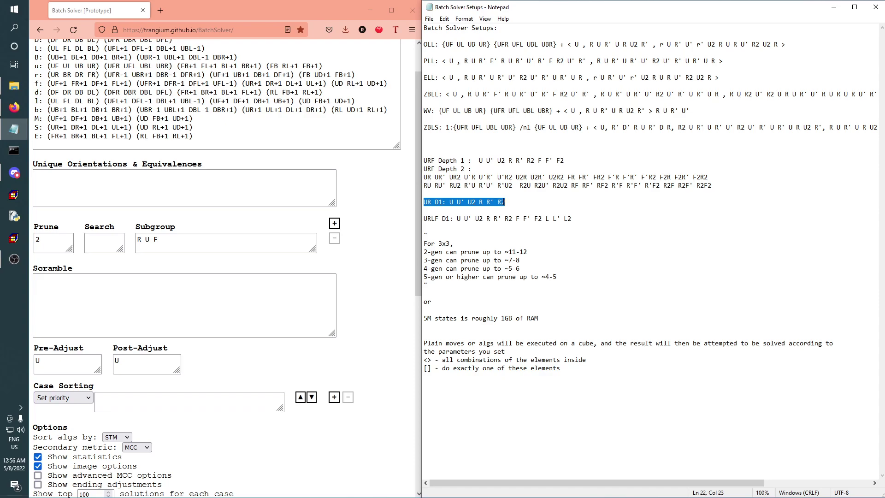
{"action": "left_click_drag", "start_coordinate": [568, 161], "coordinate": [420, 161]}
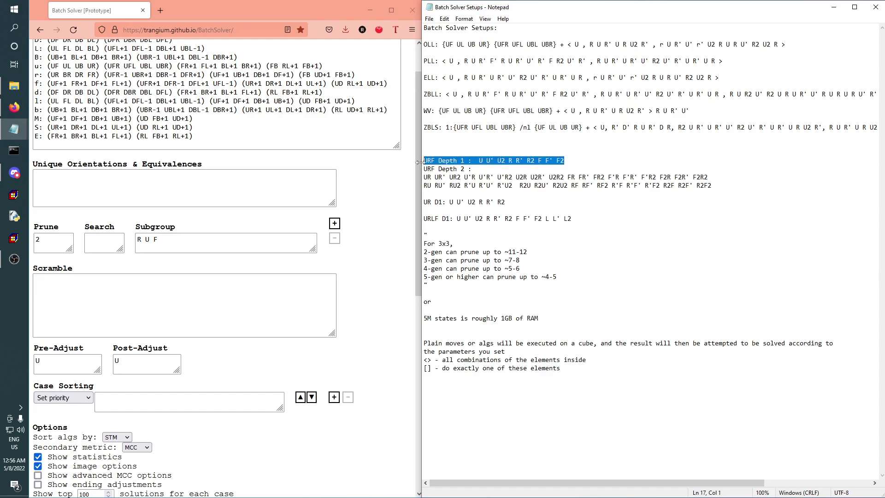
{"action": "left_click", "coordinate": [602, 220]}
{"action": "left_click_drag", "start_coordinate": [603, 222], "coordinate": [420, 220]}
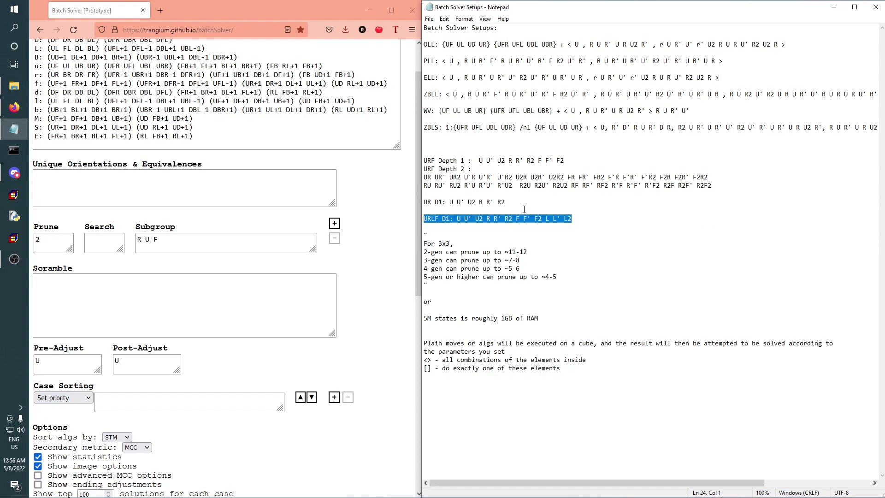
{"action": "left_click", "coordinate": [644, 218]}
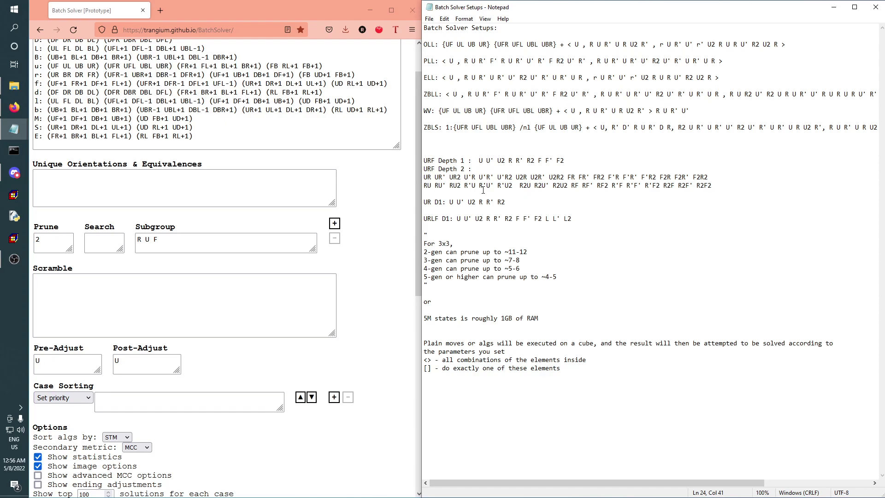
Review the Prune and Subgroup fields against the 3x3x3 move definitions
{"action": "left_click", "coordinate": [71, 239]}
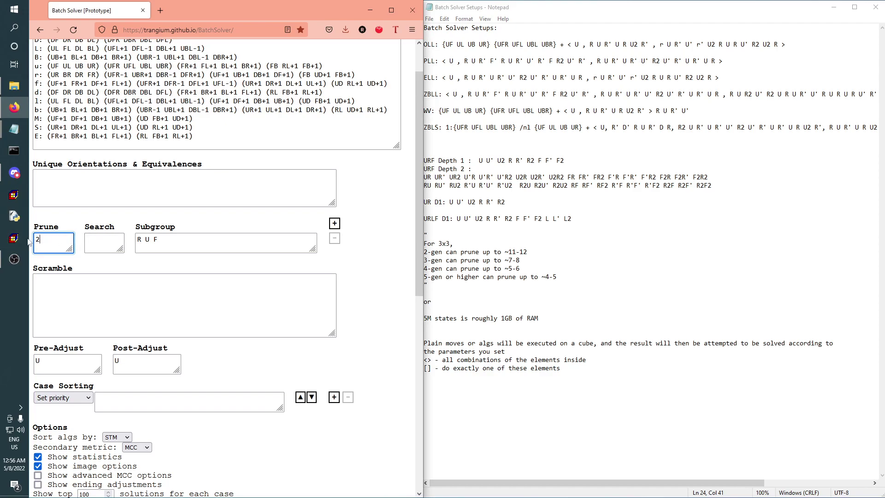
{"action": "triple_click", "coordinate": [204, 235]}
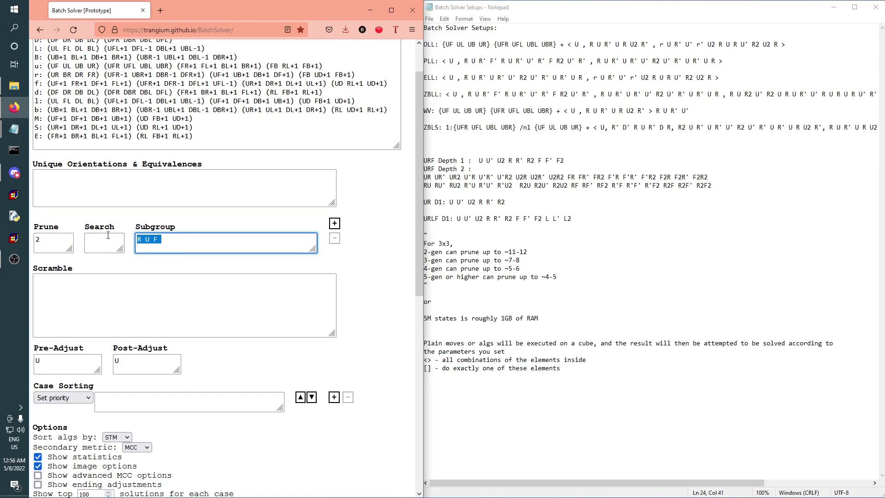
{"action": "left_click", "coordinate": [546, 238]}
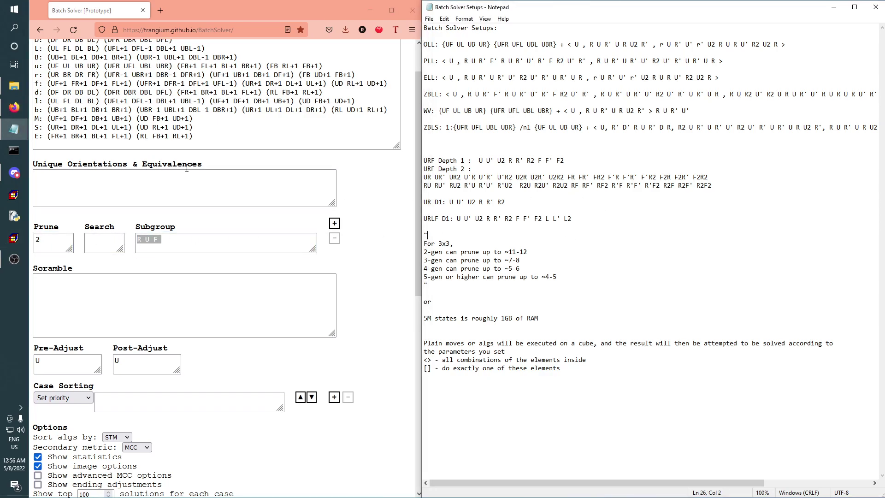
{"action": "left_click", "coordinate": [176, 243]}
{"action": "scroll", "coordinate": [59, 97], "scroll_direction": "up", "scroll_amount": 2}
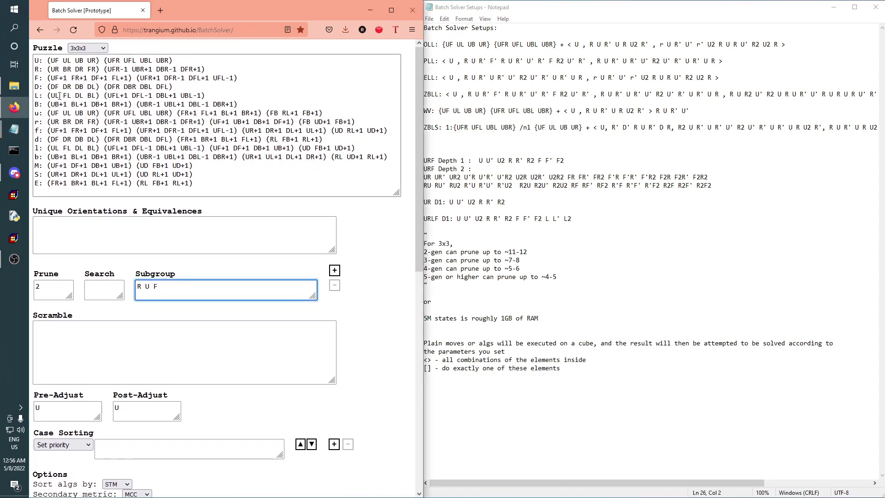
{"action": "scroll", "coordinate": [282, 198], "scroll_direction": "down", "scroll_amount": 2}
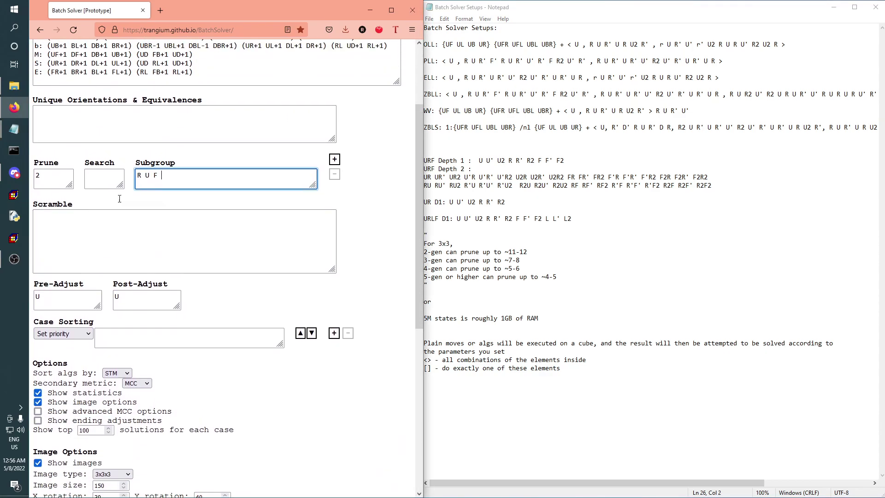
{"action": "left_click", "coordinate": [60, 194]}
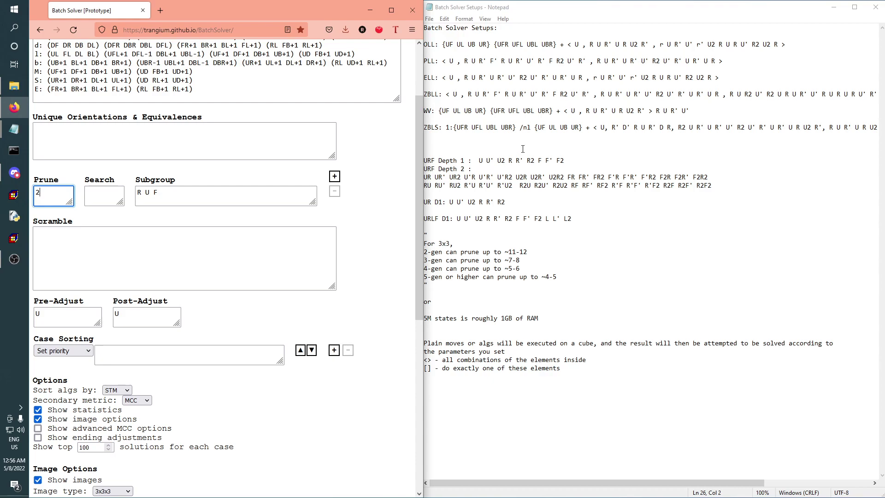
Highlight the recommended 3x3 prune depths for 2-gen to 5-gen subgroups in the notes
{"action": "left_click", "coordinate": [584, 157]}
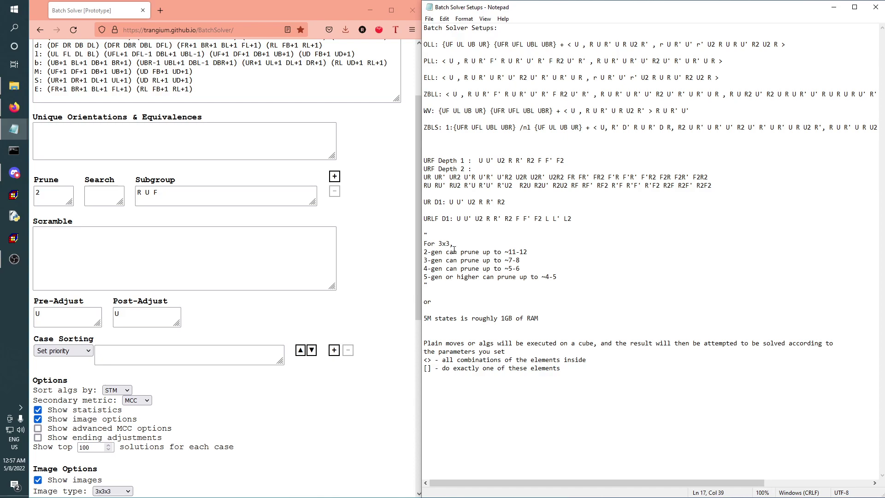
{"action": "left_click_drag", "start_coordinate": [424, 243], "coordinate": [563, 294]}
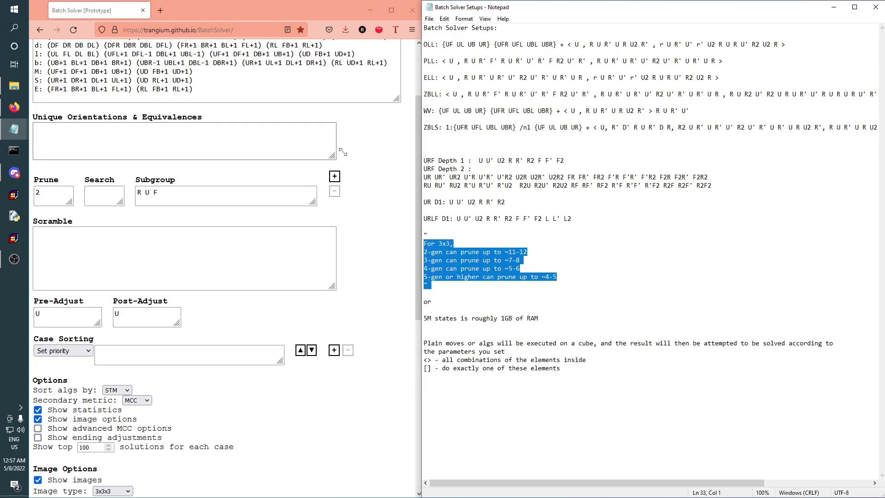
{"action": "left_click", "coordinate": [493, 308]}
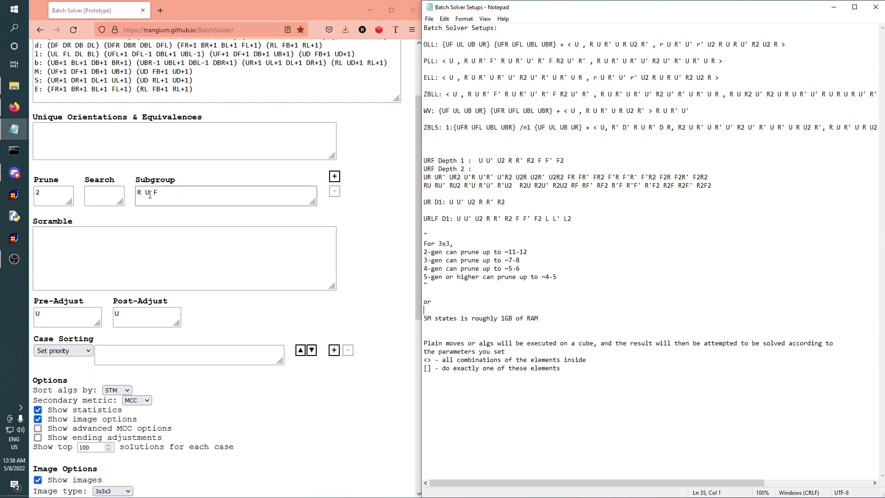
{"action": "left_click", "coordinate": [589, 277]}
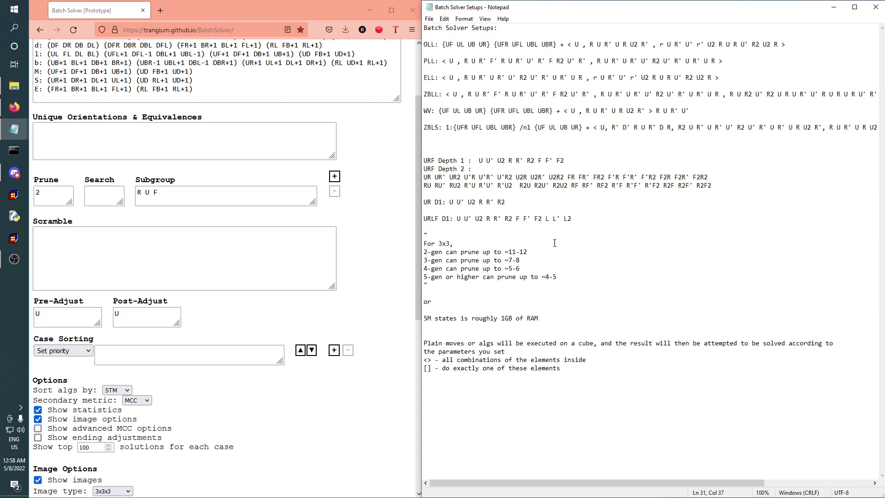
Clear the Prune and Subgroup values, and enter R U F again as the Subgroup
{"action": "left_click", "coordinate": [60, 192]}
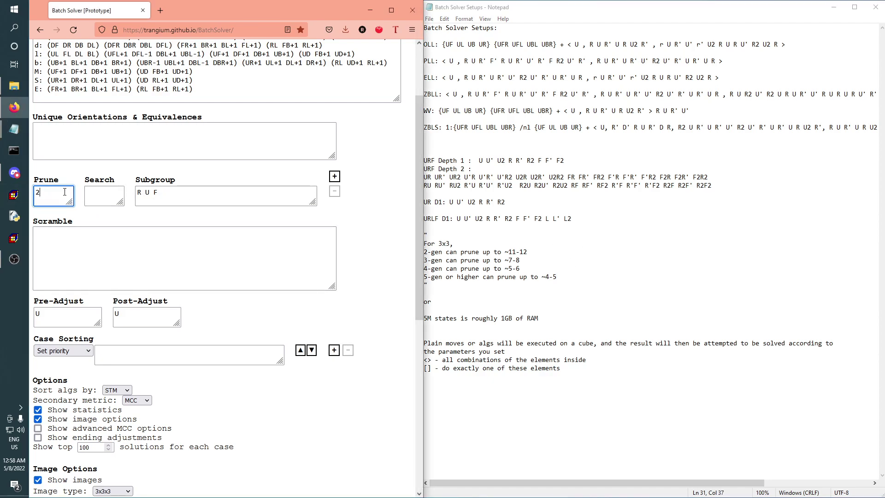
{"action": "left_click", "coordinate": [104, 196]}
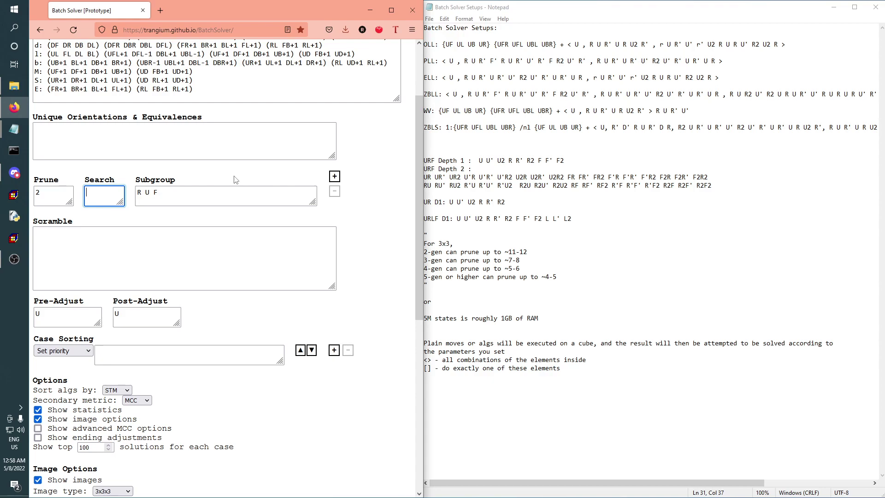
{"action": "left_click", "coordinate": [52, 199]}
{"action": "left_click", "coordinate": [149, 194]}
{"action": "key", "text": "ctrl+a"}
{"action": "key", "text": "BackSpace"}
{"action": "key", "text": "shift+Tab"}
{"action": "key", "text": "shift+Tab"}
{"action": "key", "text": "BackSpace"}
{"action": "key", "text": "Tab"}
{"action": "left_click", "coordinate": [186, 195]}
{"action": "type", "text": "R U F"}
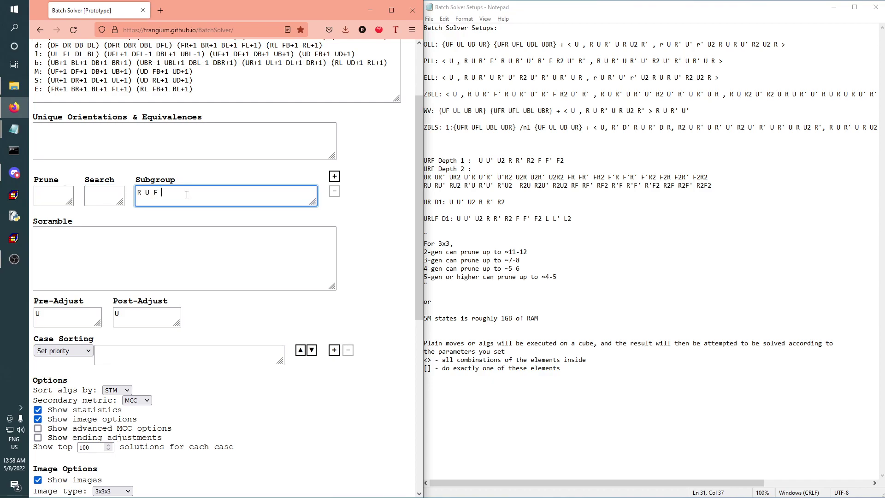
Set the Prune depth to 7 and the Search depth to 8
{"action": "key", "text": "shift+Tab"}
{"action": "key", "text": "shift+Tab"}
{"action": "type", "text": "7"}
{"action": "key", "text": "Tab"}
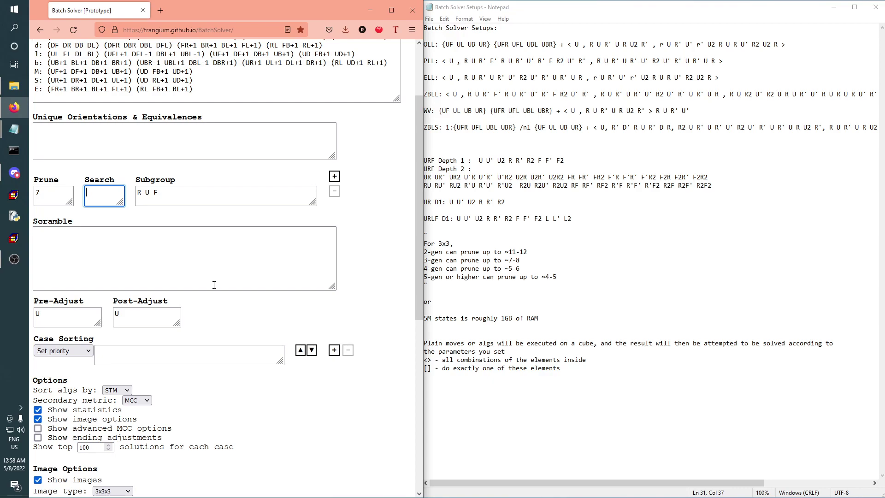
{"action": "type", "text": "8"}
{"action": "left_click", "coordinate": [644, 303]}
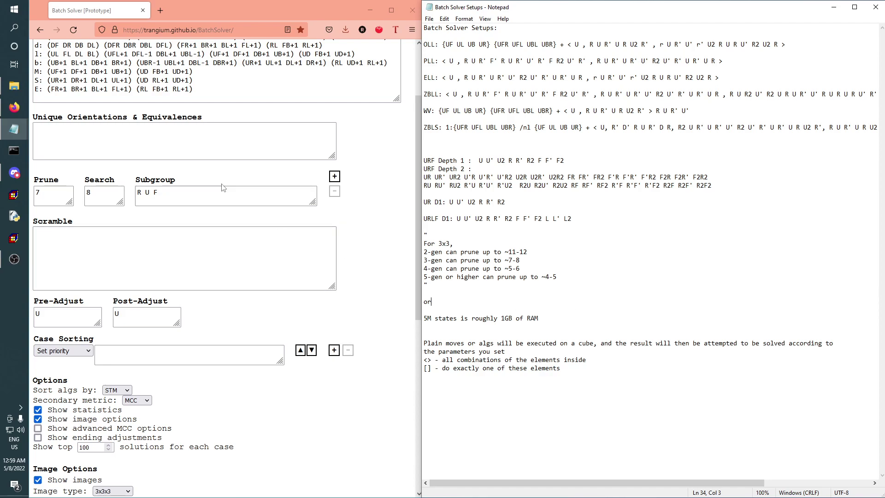
{"action": "left_click", "coordinate": [107, 195]}
{"action": "double_click", "coordinate": [106, 195]}
{"action": "key", "text": "alt+Tab"}
{"action": "left_click", "coordinate": [295, 272]}
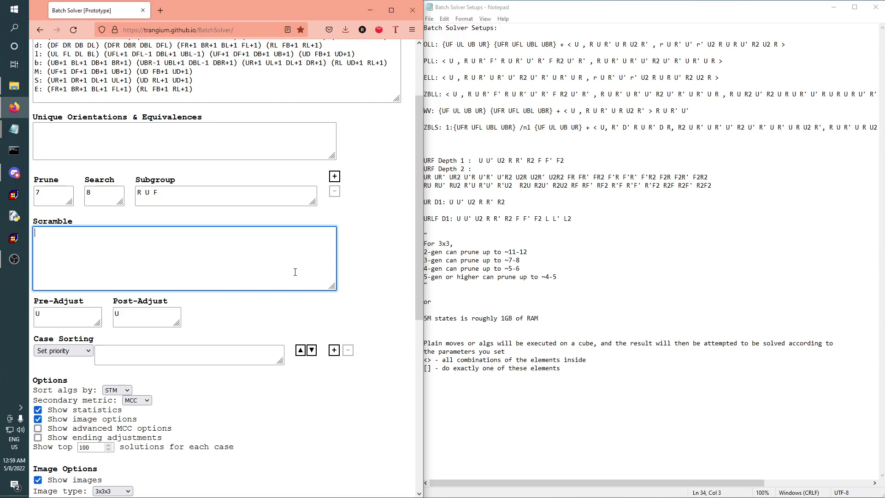
{"action": "left_click", "coordinate": [371, 215]}
Add the line "2 2*5M and 10M" below the 5M states RAM note in Notepad
{"action": "left_click", "coordinate": [595, 318]}
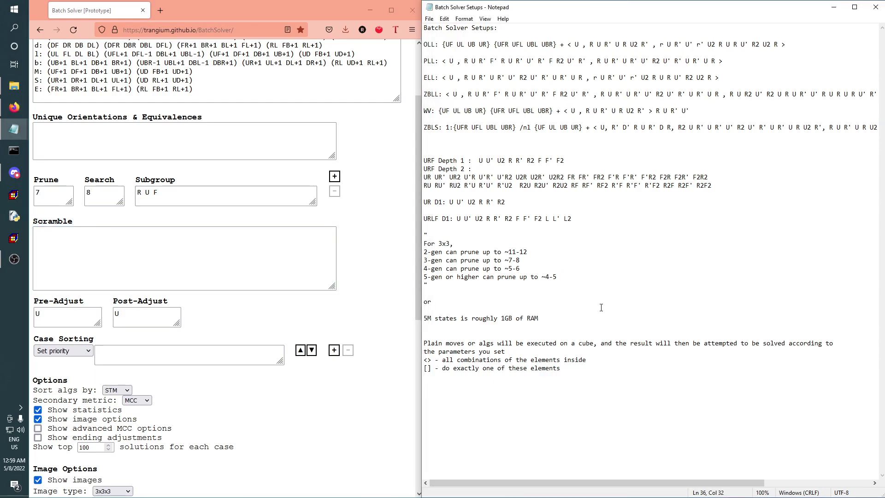
{"action": "key", "text": "Return"}
{"action": "key", "text": "Return"}
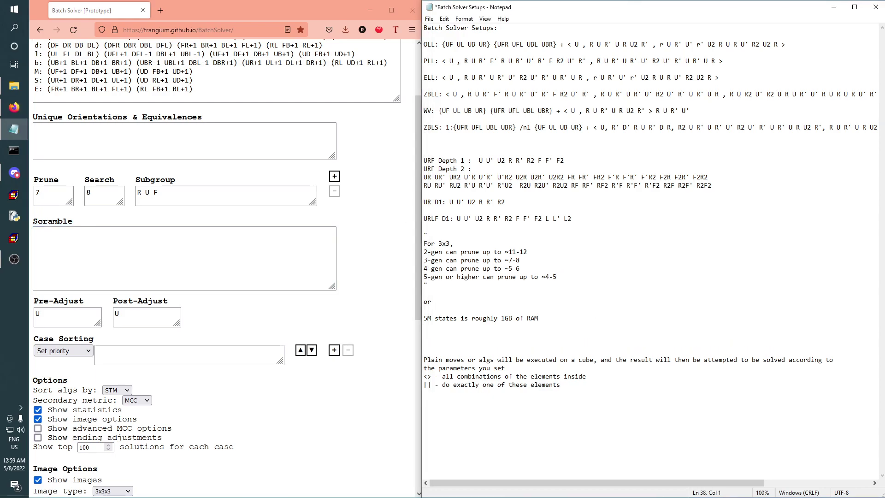
{"action": "type", "text": "2 2*5|"}
{"action": "key", "text": "BackSpace"}
{"action": "type", "text": "M and 10M"}
Try 10m as the Prune value in Batch Solver, and set it back to 7
{"action": "double_click", "coordinate": [38, 192]}
{"action": "type", "text": "10m"}
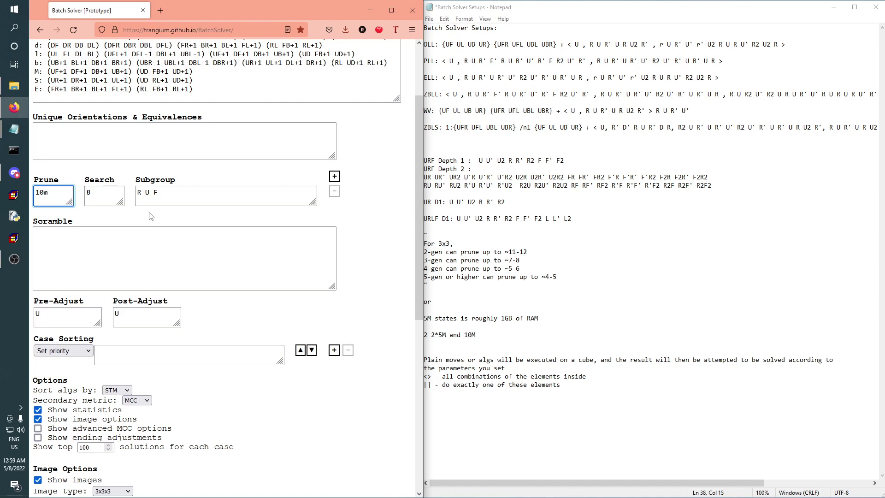
{"action": "double_click", "coordinate": [59, 196]}
{"action": "key", "text": "BackSpace"}
{"action": "type", "text": "7"}
Delete the line "2 2*5M and 10M" from the notes in Notepad
{"action": "left_click", "coordinate": [443, 351]}
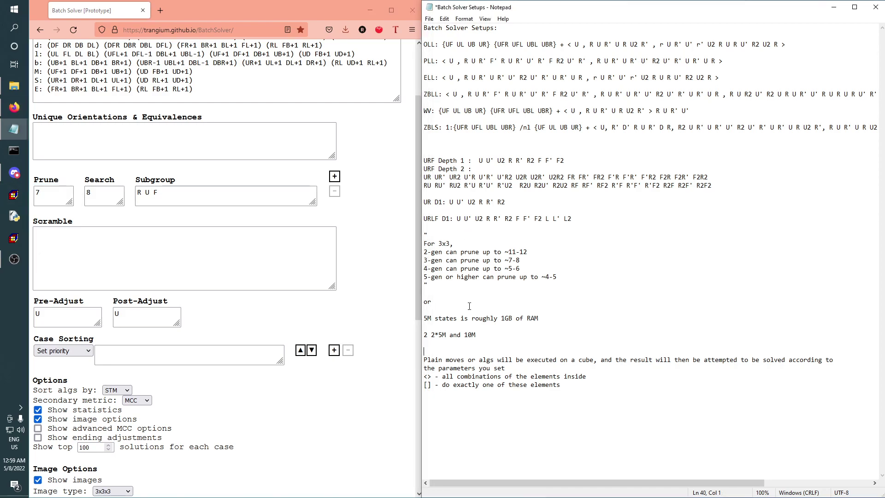
{"action": "key", "text": "shift+Up"}
{"action": "key", "text": "shift+Up"}
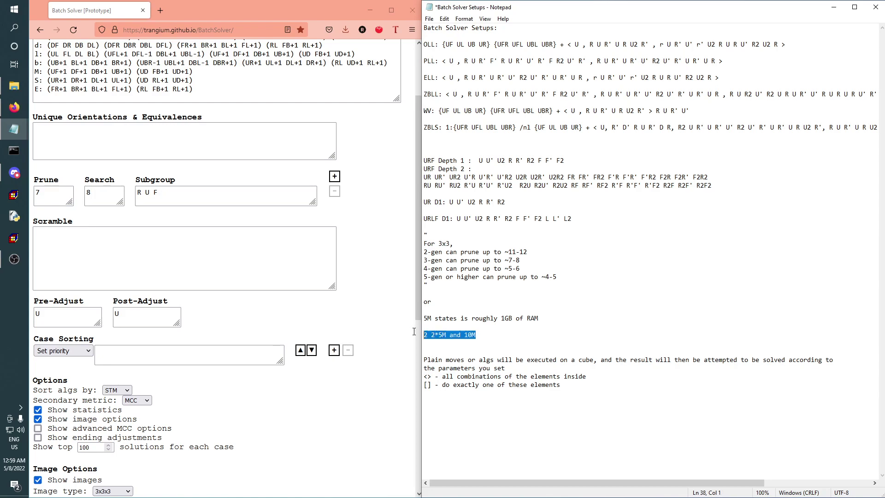
{"action": "key", "text": "BackSpace"}
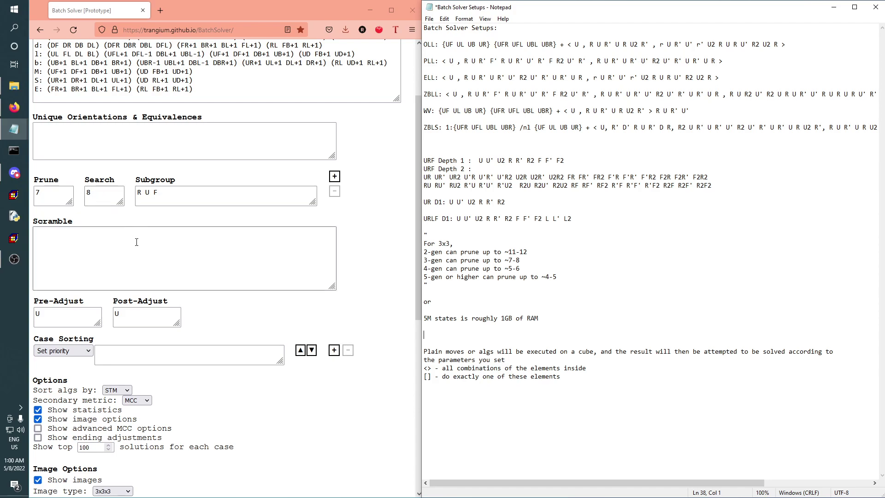
Examine the Scramble, Pre-Adjust and Post-Adjust fields in Batch Solver
{"action": "left_click", "coordinate": [64, 234]}
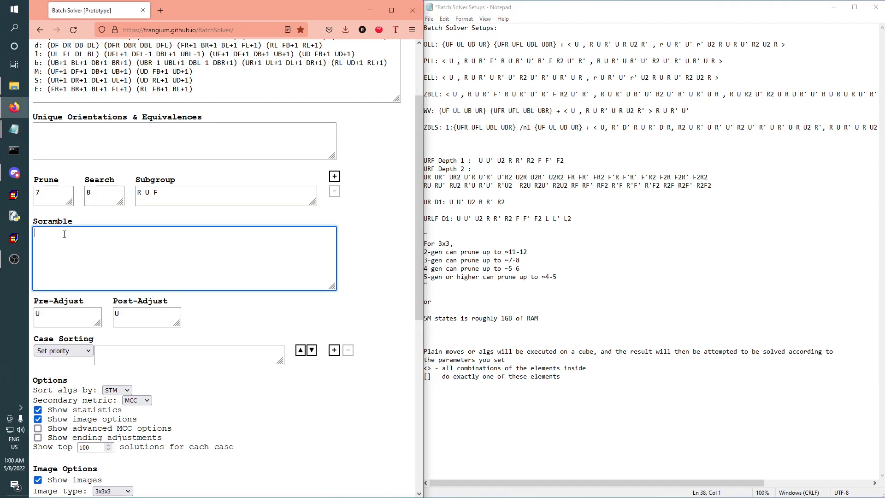
{"action": "left_click", "coordinate": [101, 316]}
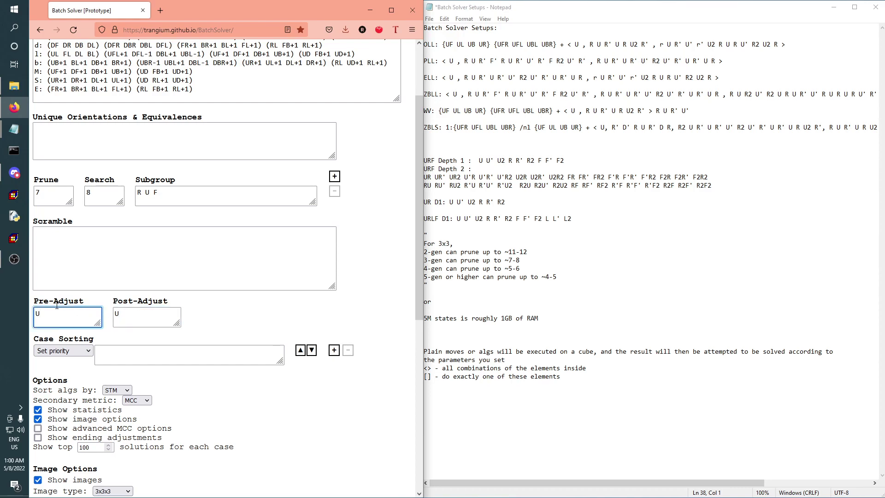
{"action": "left_click", "coordinate": [134, 318]}
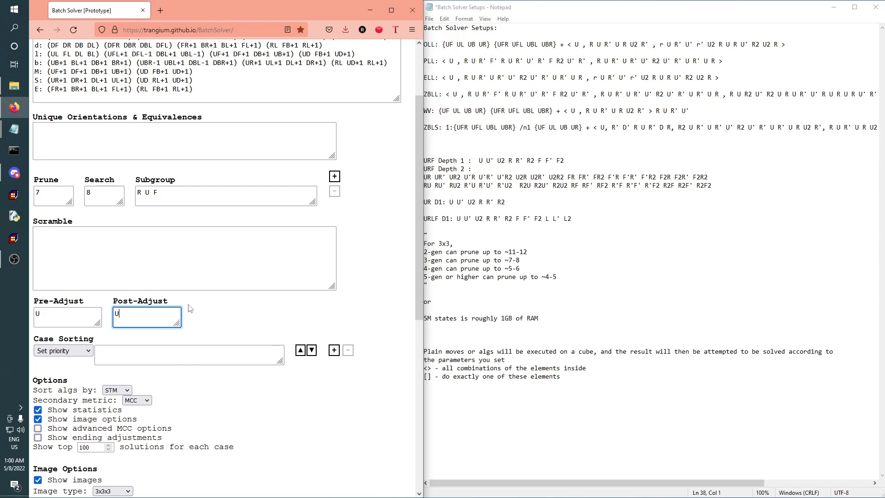
{"action": "left_click", "coordinate": [61, 313]}
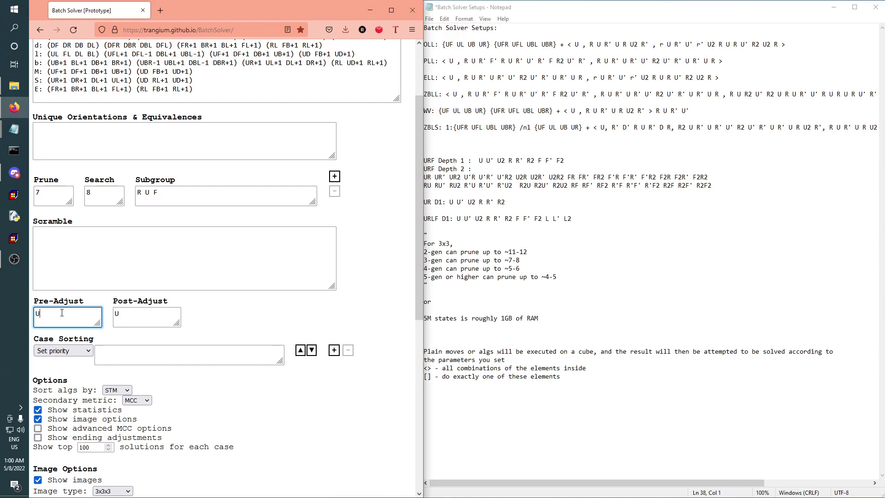
{"action": "left_click", "coordinate": [143, 321]}
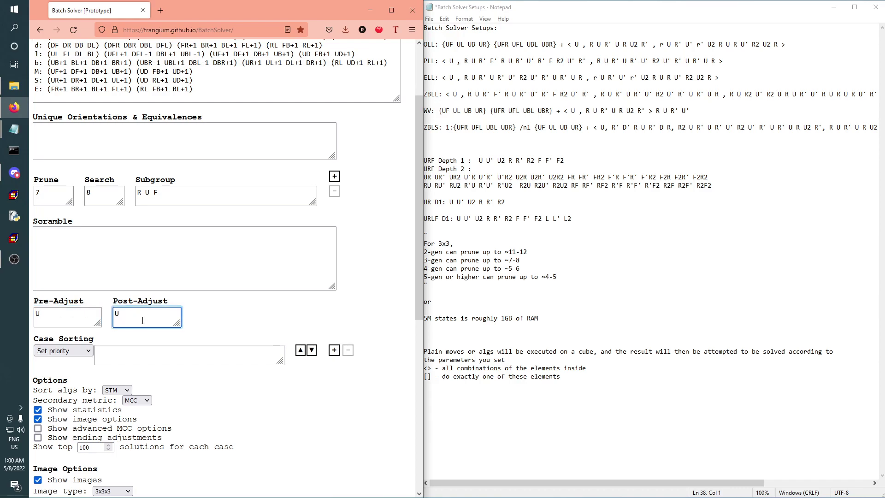
{"action": "left_click", "coordinate": [90, 315]}
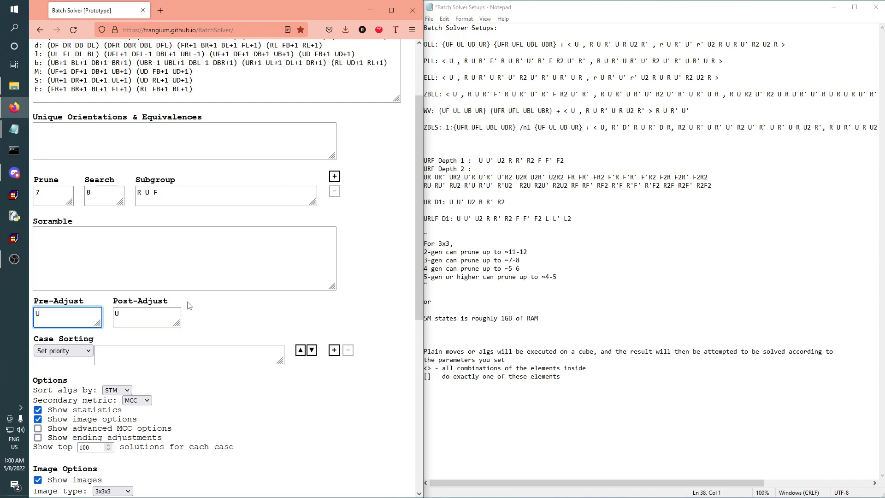
{"action": "left_click", "coordinate": [148, 317]}
{"action": "left_click", "coordinate": [66, 313]}
{"action": "left_click", "coordinate": [119, 317]}
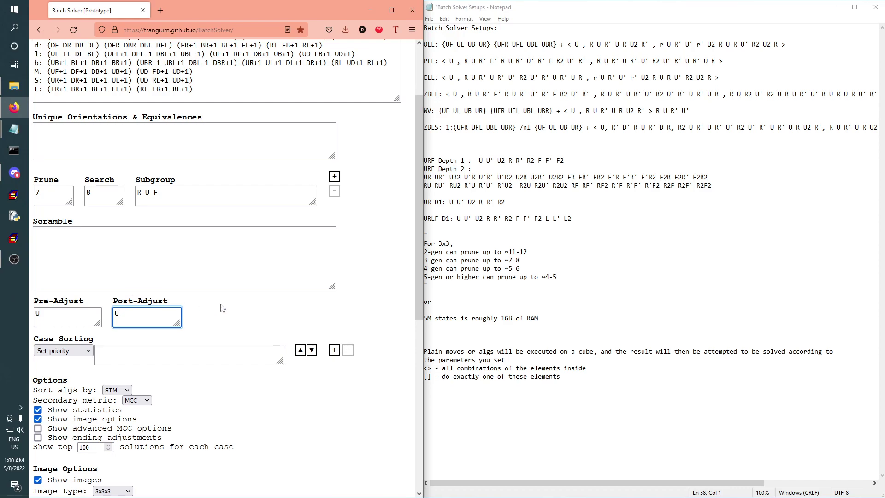
{"action": "left_click_drag", "start_coordinate": [62, 310], "coordinate": [28, 311]}
{"action": "key", "text": "Tab"}
{"action": "left_click", "coordinate": [54, 316]}
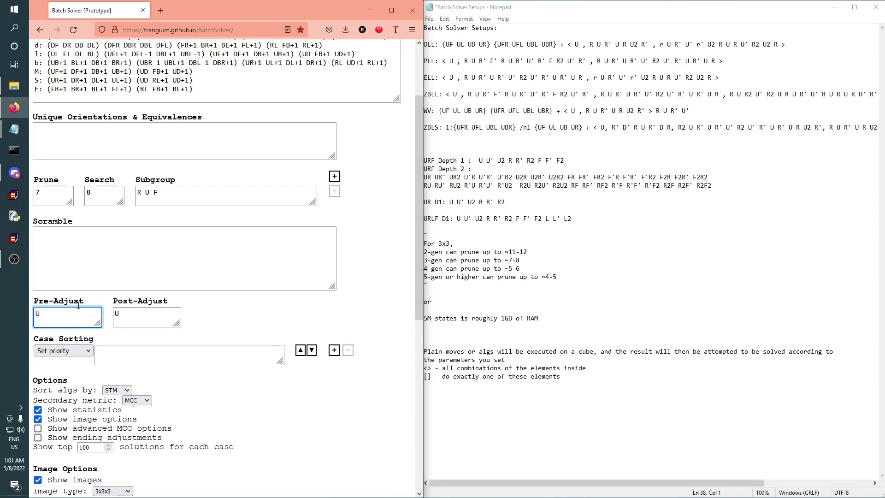
Examine the Prune, Search and Subgroup values together with the Scramble and Pre-Adjust fields
{"action": "left_click", "coordinate": [156, 256]}
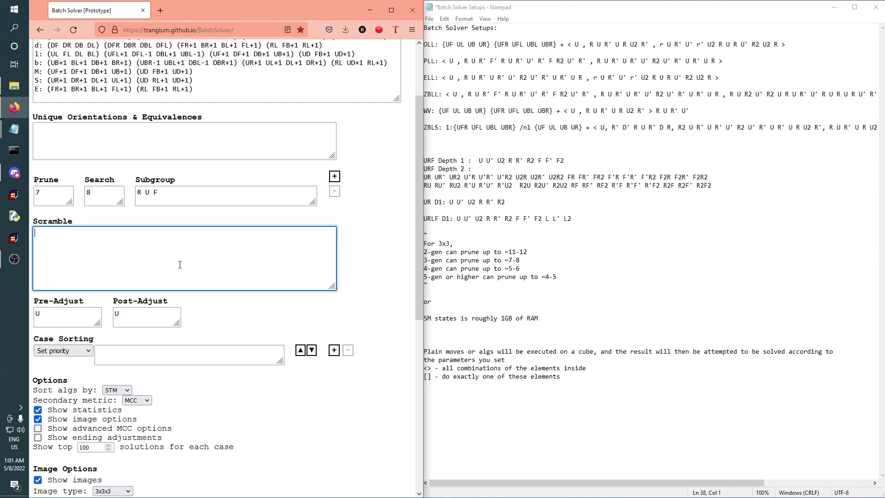
{"action": "key", "text": "Tab"}
{"action": "key", "text": "Tab"}
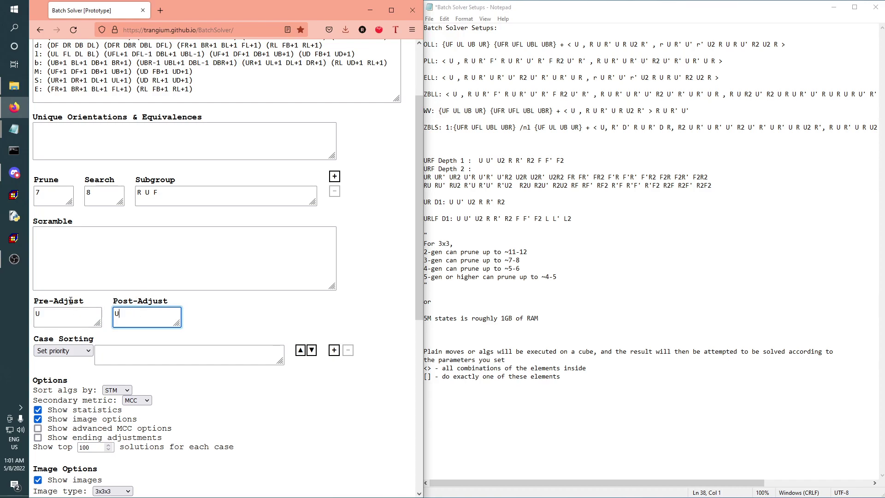
{"action": "left_click", "coordinate": [70, 239]}
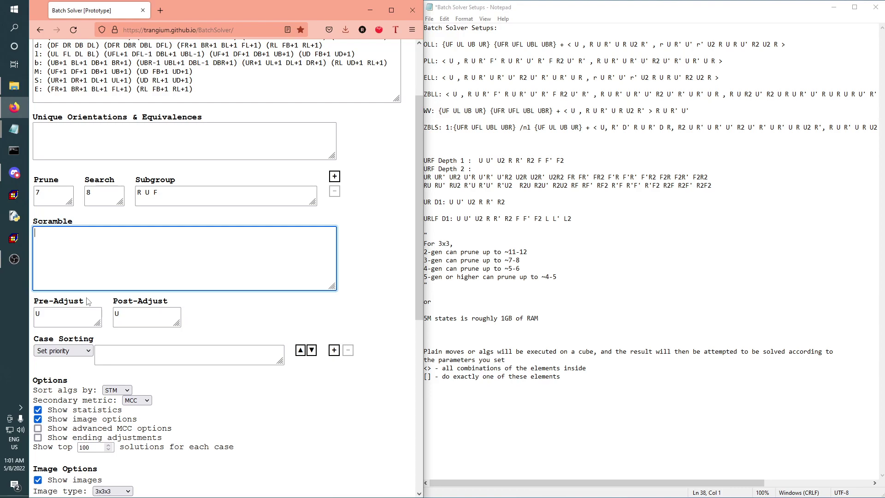
{"action": "left_click", "coordinate": [80, 313]}
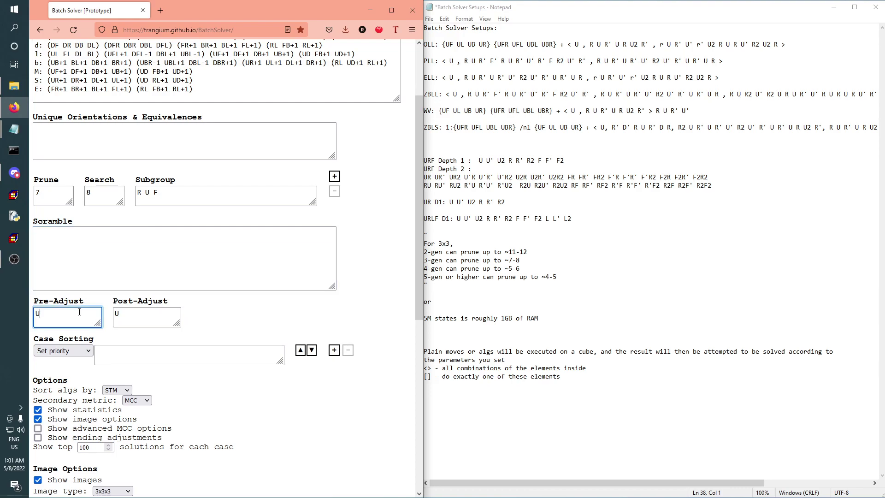
{"action": "left_click", "coordinate": [99, 193]}
{"action": "left_click", "coordinate": [72, 193]}
{"action": "key", "text": "Tab"}
{"action": "key", "text": "shift+Tab"}
{"action": "key", "text": "Tab"}
{"action": "key", "text": "shift+Tab"}
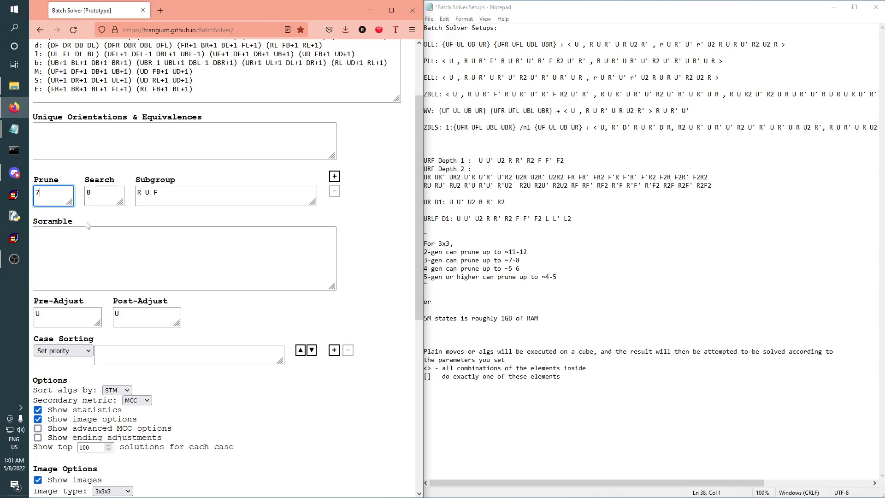
{"action": "triple_click", "coordinate": [152, 198]}
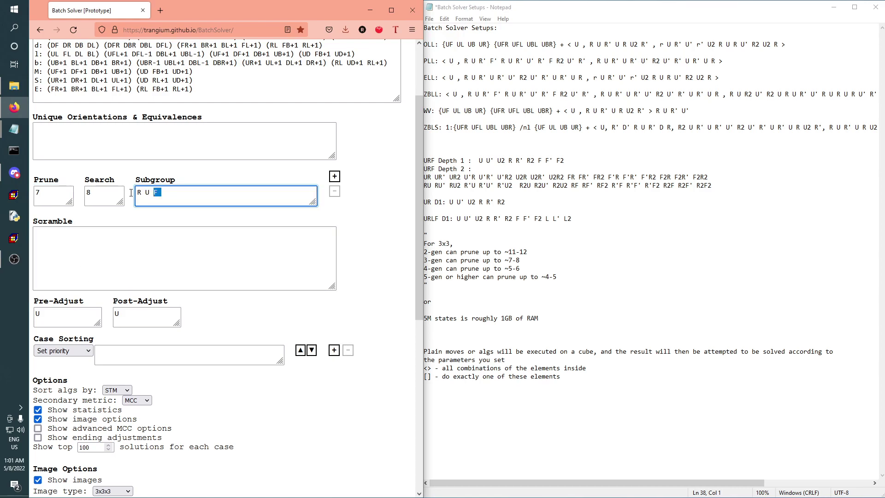
{"action": "left_click_drag", "start_coordinate": [51, 314], "coordinate": [29, 311]}
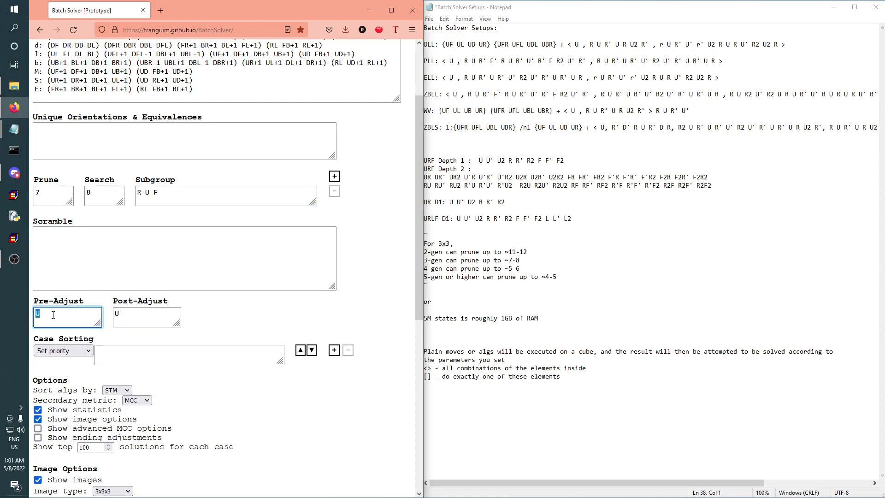
{"action": "left_click", "coordinate": [137, 239]}
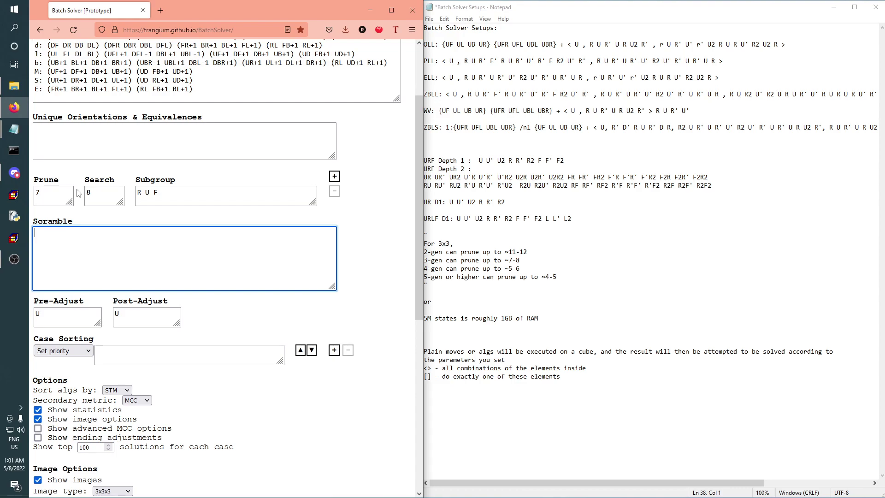
{"action": "left_click", "coordinate": [52, 315]}
{"action": "left_click_drag", "start_coordinate": [52, 314], "coordinate": [35, 315]}
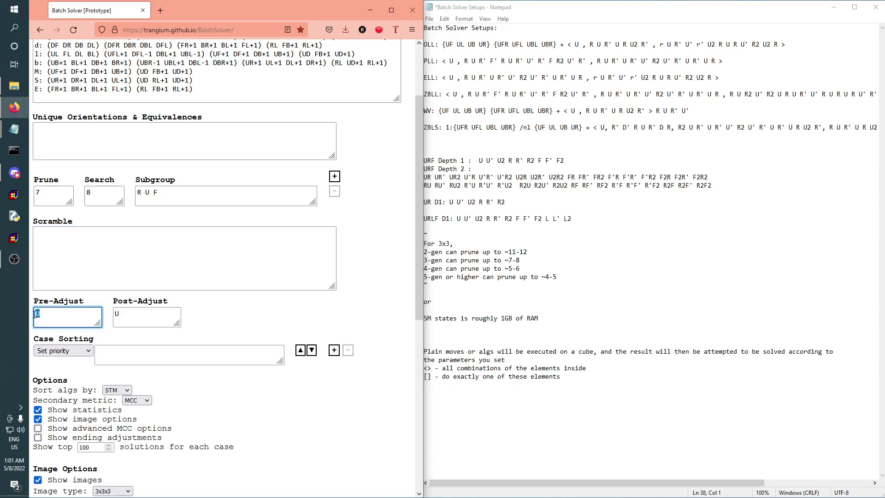
{"action": "left_click", "coordinate": [107, 298]}
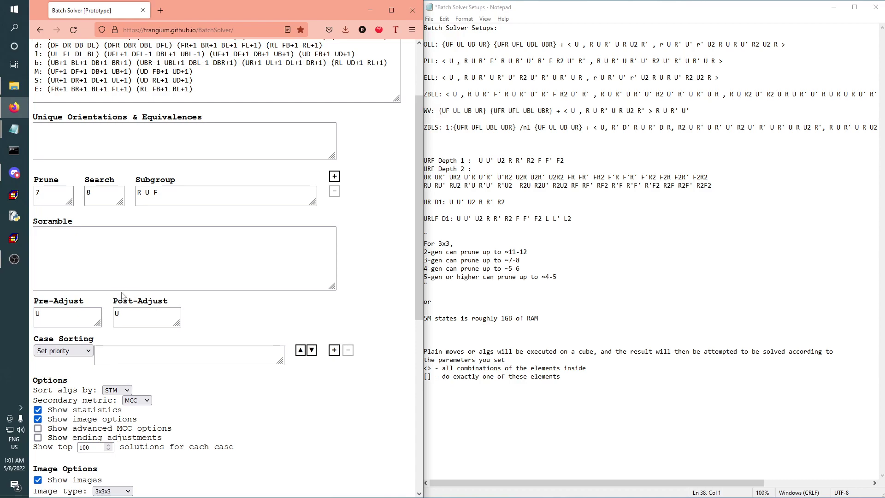
{"action": "left_click", "coordinate": [35, 277]}
{"action": "left_click_drag", "start_coordinate": [33, 180], "coordinate": [39, 211]}
{"action": "left_click", "coordinate": [91, 213]}
{"action": "left_click", "coordinate": [655, 239]}
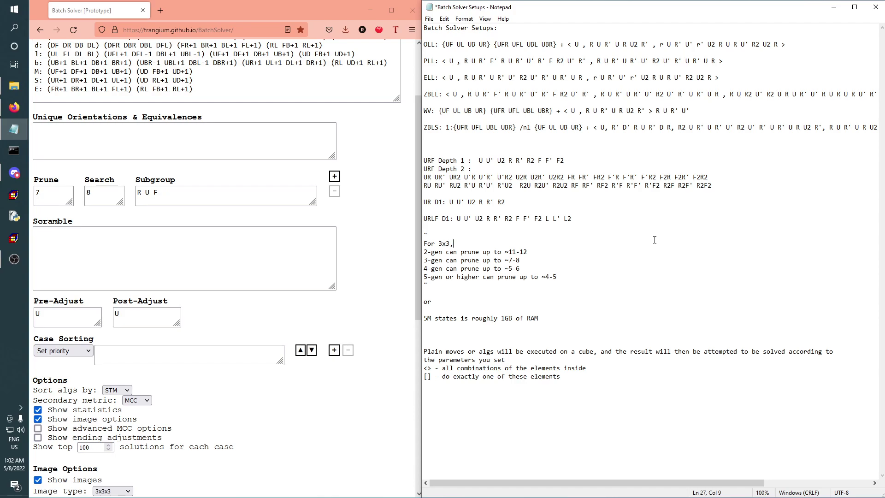
Enter R U R' U R U2 R' as the scramble in Batch Solver
{"action": "left_click", "coordinate": [144, 247]}
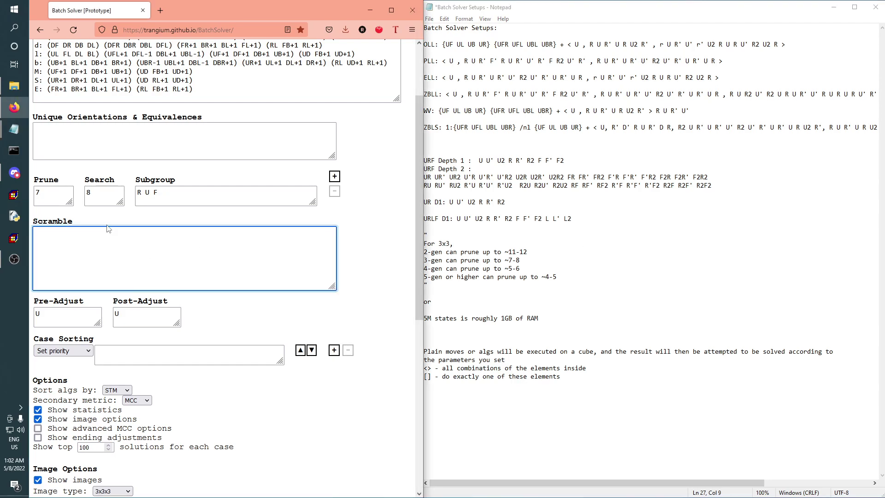
{"action": "left_click", "coordinate": [34, 221]}
{"action": "left_click_drag", "start_coordinate": [34, 221], "coordinate": [76, 224]}
{"action": "left_click", "coordinate": [93, 244]}
{"action": "type", "text": "R U R'"}
{"action": "key", "text": "BackSpace"}
{"action": "key", "text": "BackSpace"}
{"action": "type", "text": "R' U R 22 R'"}
Run the search for the single scramble, check its case count, and end the search
{"action": "scroll", "coordinate": [112, 251], "scroll_direction": "down", "scroll_amount": 7}
{"action": "left_click", "coordinate": [78, 391]}
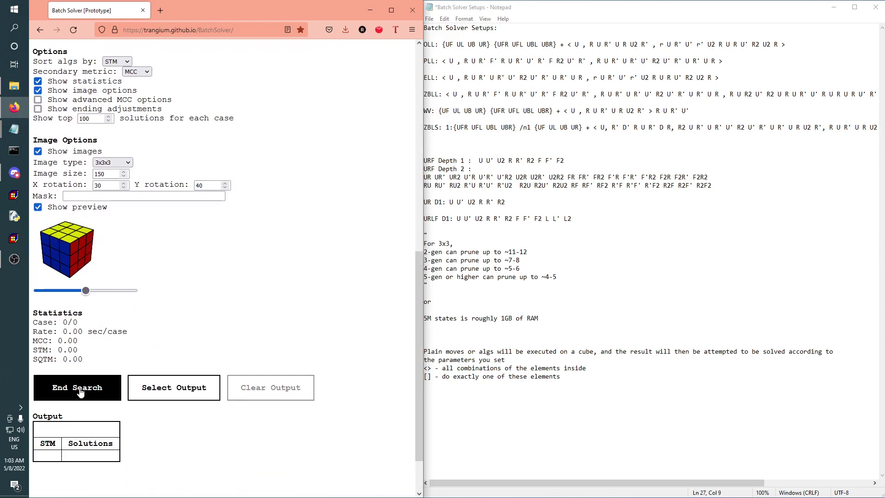
{"action": "scroll", "coordinate": [170, 276], "scroll_direction": "down", "scroll_amount": 2}
{"action": "left_click_drag", "start_coordinate": [78, 252], "coordinate": [62, 253]}
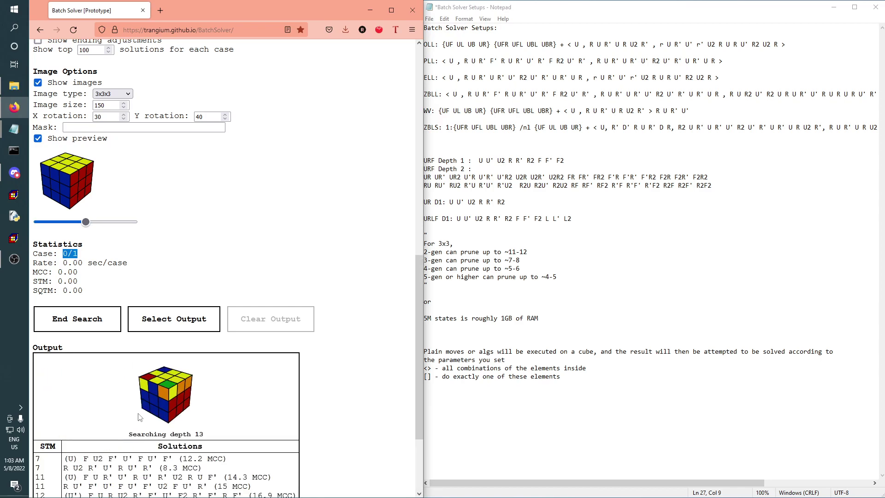
{"action": "scroll", "coordinate": [84, 229], "scroll_direction": "down", "scroll_amount": 3}
{"action": "left_click", "coordinate": [79, 195]}
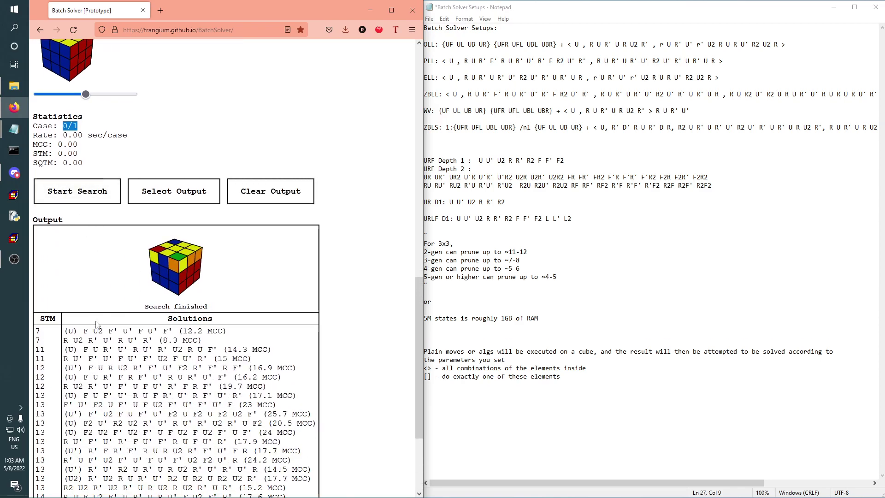
Review the found solutions, highlighting R U2 R' U' R U' R', and clear the output
{"action": "left_click_drag", "start_coordinate": [66, 340], "coordinate": [154, 343]}
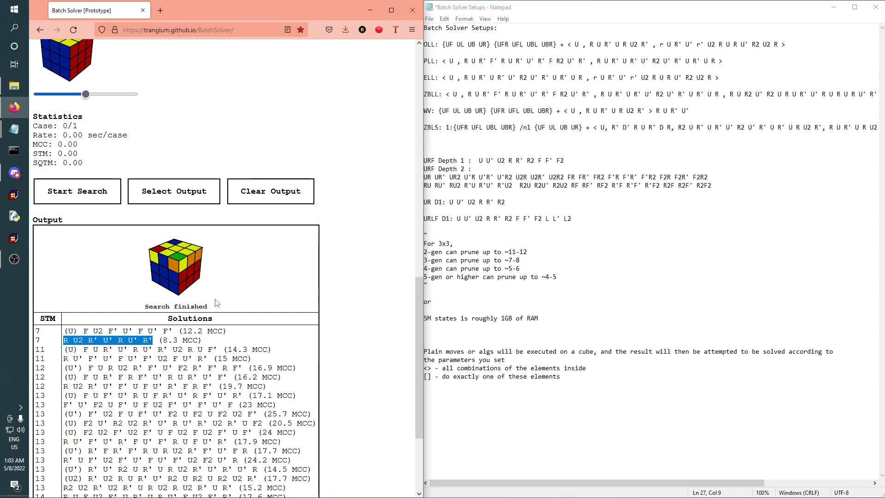
{"action": "scroll", "coordinate": [131, 300], "scroll_direction": "down", "scroll_amount": 3}
{"action": "left_click", "coordinate": [165, 336]}
{"action": "scroll", "coordinate": [193, 323], "scroll_direction": "down", "scroll_amount": 5}
{"action": "scroll", "coordinate": [221, 304], "scroll_direction": "up", "scroll_amount": 4}
{"action": "left_click", "coordinate": [235, 297]}
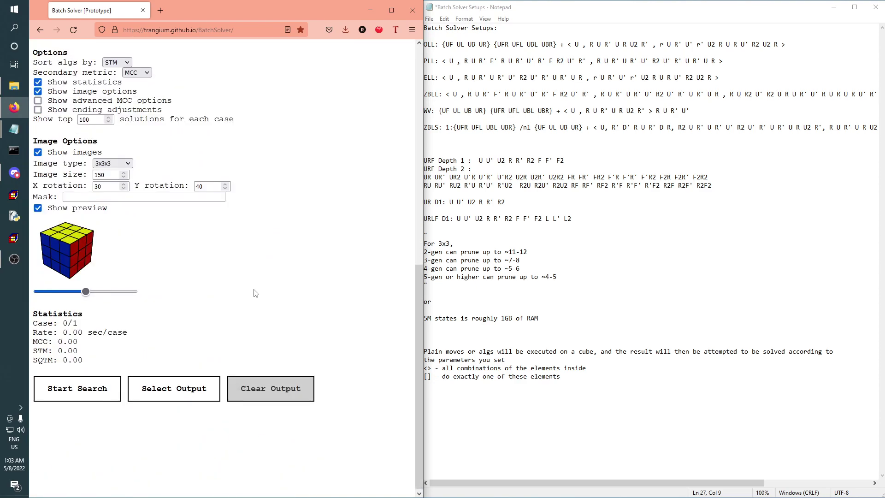
Replace the scramble with the combination set < U , R U R' U R U2 R' >
{"action": "scroll", "coordinate": [231, 285], "scroll_direction": "up", "scroll_amount": 7}
{"action": "left_click", "coordinate": [105, 240]}
{"action": "key", "text": "ctrl+a"}
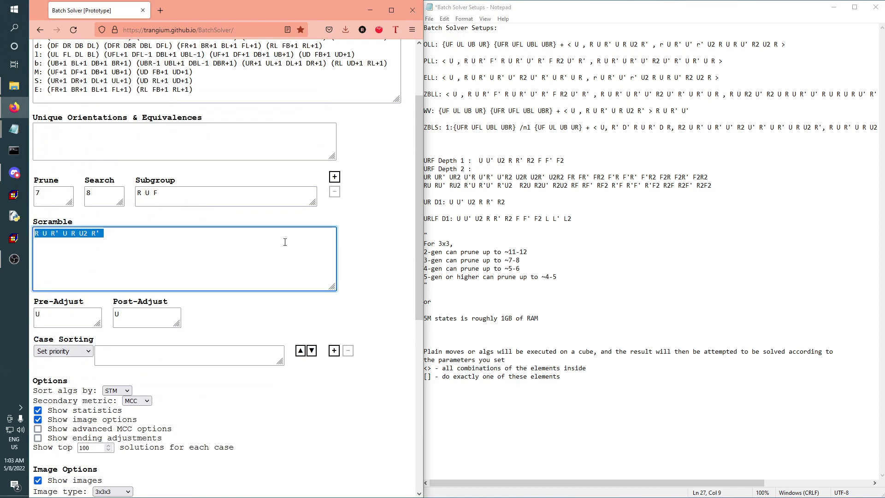
{"action": "key", "text": "BackSpace"}
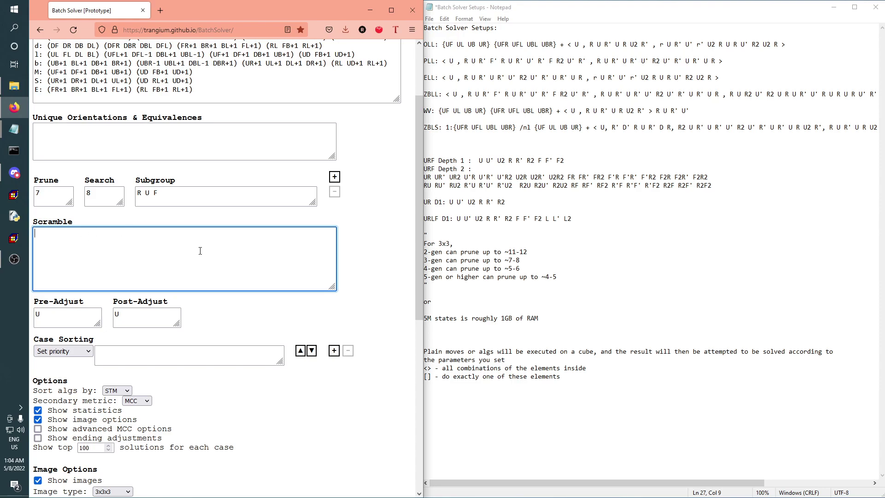
{"action": "type", "text": "> U , R RU"}
{"action": "key", "text": "BackSpace"}
{"action": "key", "text": "BackSpace"}
{"action": "type", "text": "U R"}
{"action": "key", "text": "Tab"}
{"action": "type", "text": "'"}
{"action": "key", "text": "BackSpace"}
{"action": "left_click", "coordinate": [166, 243]}
{"action": "type", "text": "' U R U2 R' >"}
Start a search for the combination scramble to get its case count, then end it and clear the output
{"action": "scroll", "coordinate": [124, 245], "scroll_direction": "down", "scroll_amount": 2}
{"action": "scroll", "coordinate": [142, 221], "scroll_direction": "up", "scroll_amount": 3}
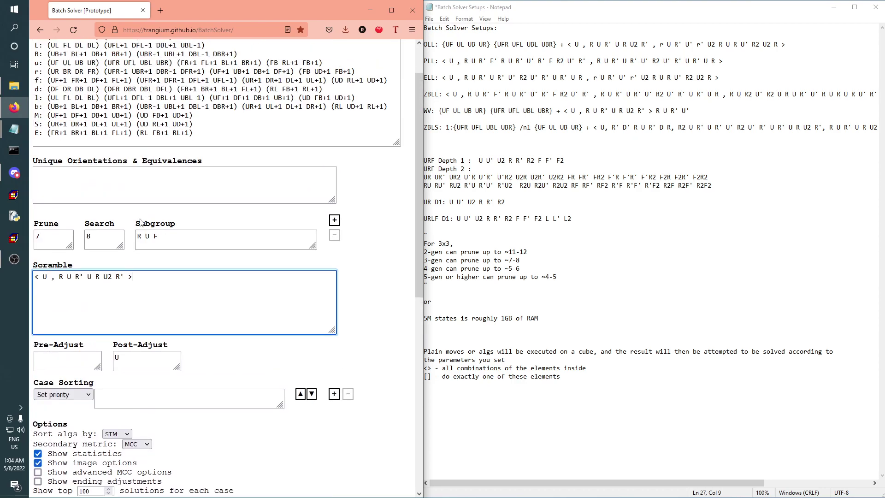
{"action": "scroll", "coordinate": [48, 190], "scroll_direction": "down", "scroll_amount": 3}
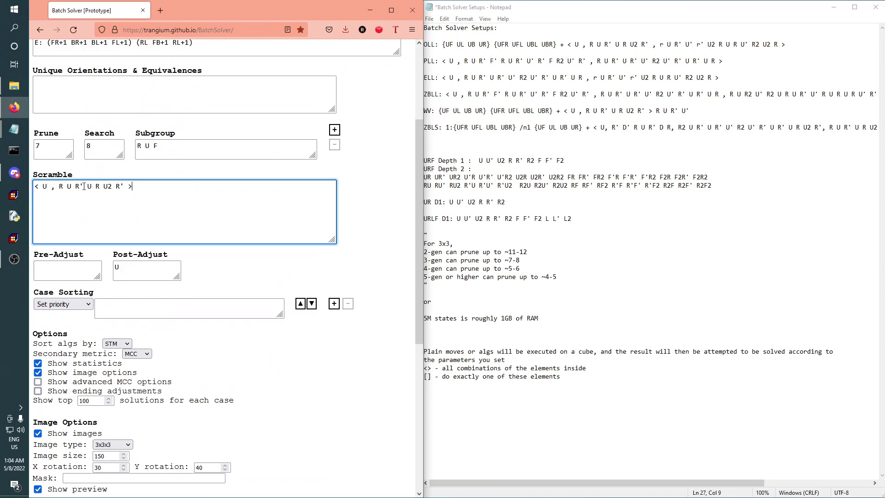
{"action": "scroll", "coordinate": [127, 186], "scroll_direction": "down", "scroll_amount": 6}
{"action": "left_click", "coordinate": [106, 377]}
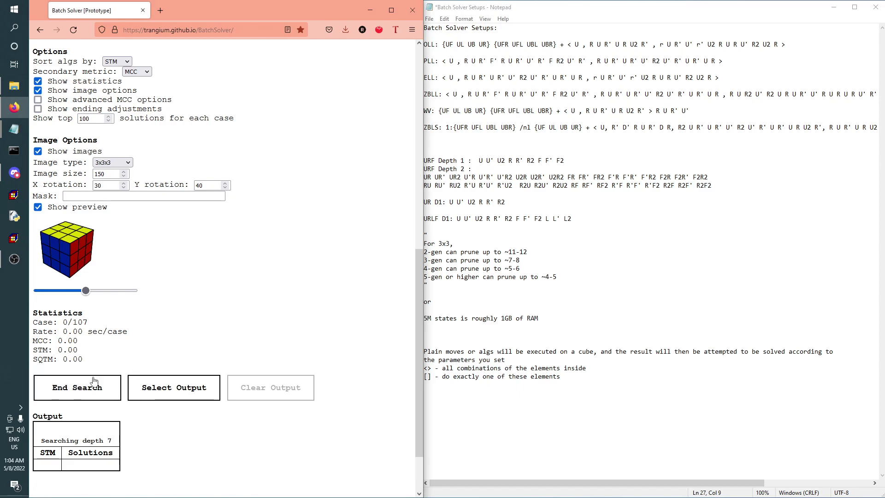
{"action": "left_click", "coordinate": [242, 396]}
{"action": "scroll", "coordinate": [152, 390], "scroll_direction": "up", "scroll_amount": 5}
{"action": "scroll", "coordinate": [119, 414], "scroll_direction": "down", "scroll_amount": 2}
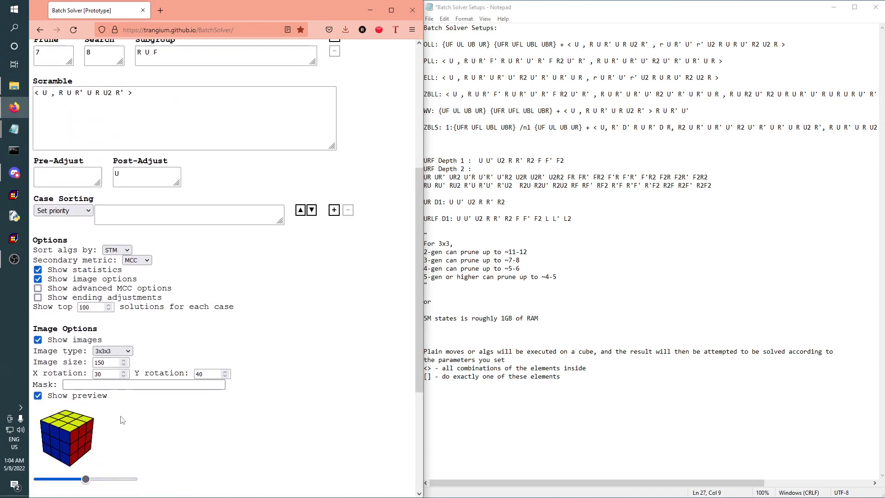
{"action": "scroll", "coordinate": [108, 432], "scroll_direction": "up", "scroll_amount": 6}
{"action": "left_click", "coordinate": [90, 249]}
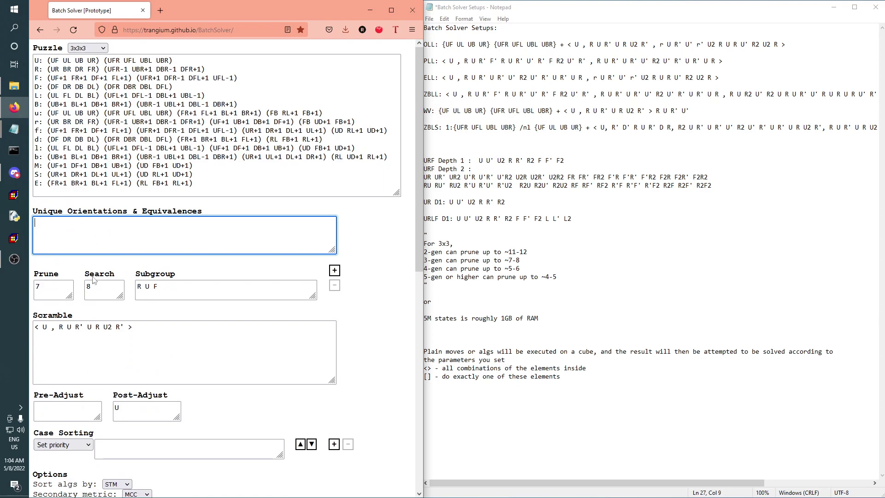
Replace the scramble with the PLL setup, including its angle brackets, copied from the Notepad notes
{"action": "triple_click", "coordinate": [145, 332]}
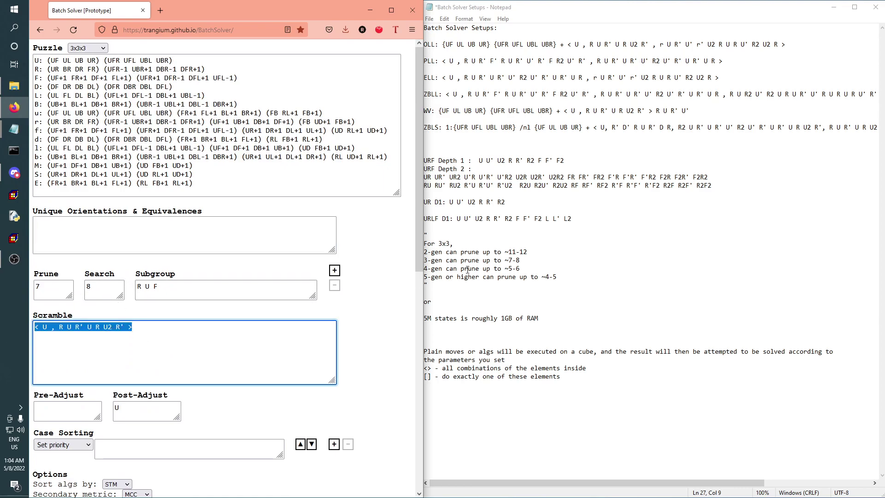
{"action": "key", "text": "BackSpace"}
{"action": "left_click_drag", "start_coordinate": [723, 60], "coordinate": [443, 61]}
{"action": "right_click", "coordinate": [444, 62]}
{"action": "left_click", "coordinate": [464, 93]}
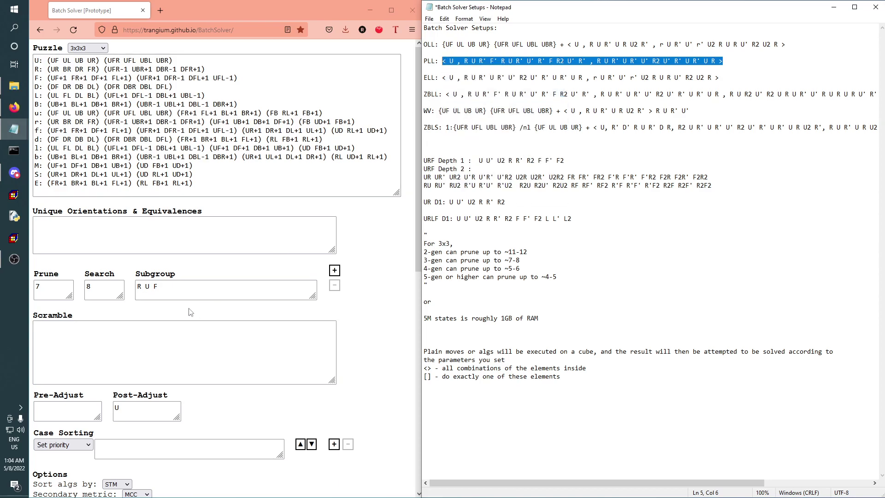
{"action": "right_click", "coordinate": [186, 327]}
{"action": "left_click", "coordinate": [203, 401]}
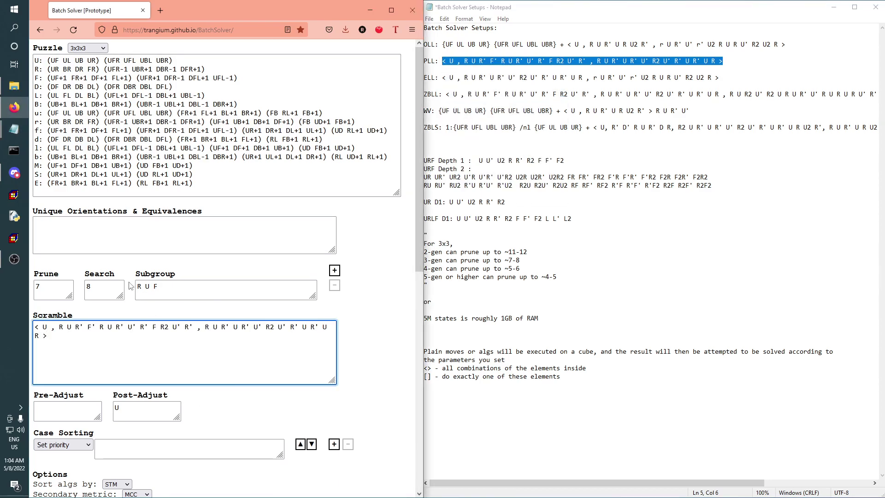
Start a search for the PLL scramble with an empty Pre-Adjust and end it
{"action": "scroll", "coordinate": [132, 286], "scroll_direction": "down", "scroll_amount": 2}
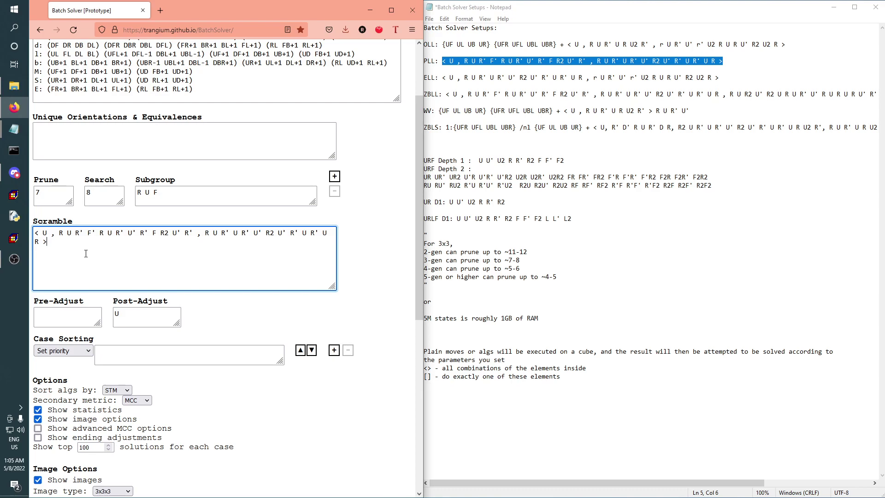
{"action": "scroll", "coordinate": [89, 276], "scroll_direction": "down", "scroll_amount": 7}
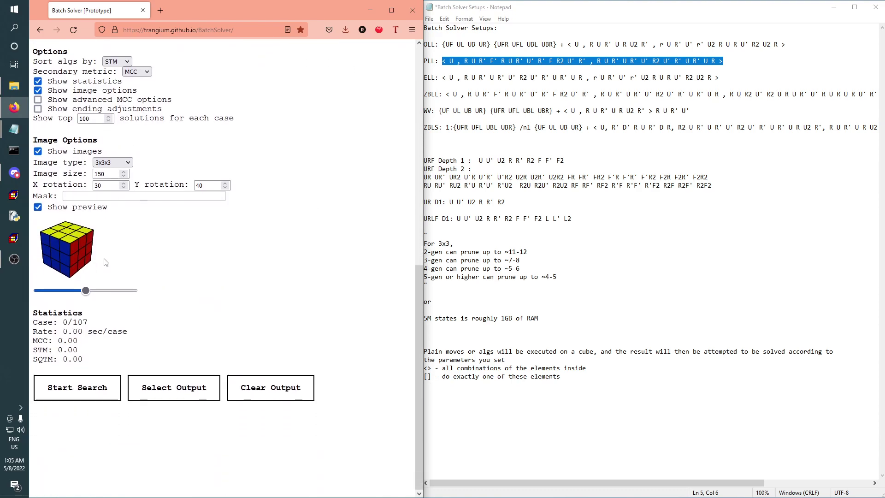
{"action": "left_click", "coordinate": [77, 394]}
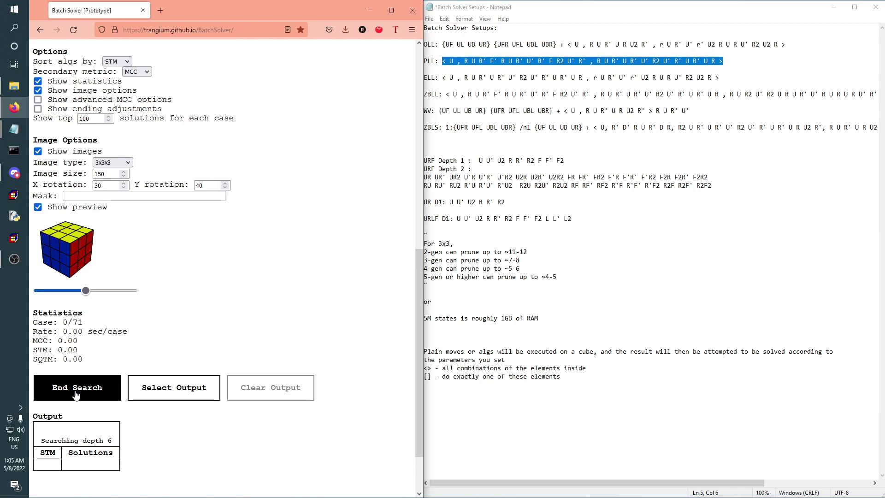
{"action": "left_click", "coordinate": [101, 385]}
Set the Pre-Adjust value to U
{"action": "scroll", "coordinate": [101, 383], "scroll_direction": "up", "scroll_amount": 8}
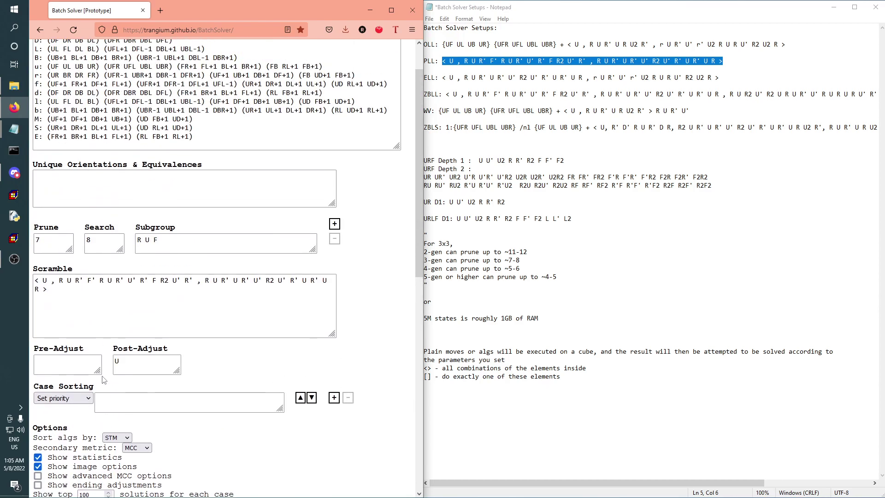
{"action": "scroll", "coordinate": [103, 381], "scroll_direction": "down", "scroll_amount": 2}
{"action": "left_click", "coordinate": [83, 322]}
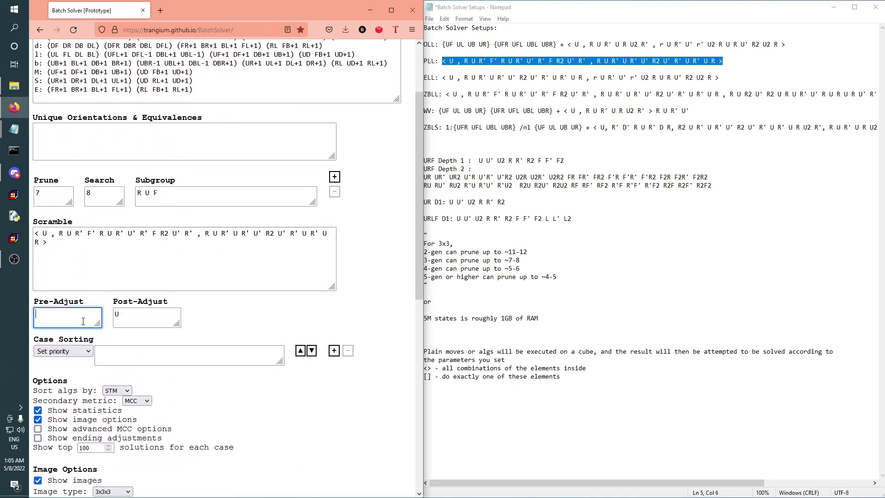
{"action": "type", "text": "U"}
Search the PLL scramble again with the U pre-adjustment, highlight the case count, and end the search
{"action": "scroll", "coordinate": [105, 349], "scroll_direction": "down", "scroll_amount": 8}
{"action": "left_click", "coordinate": [94, 341]}
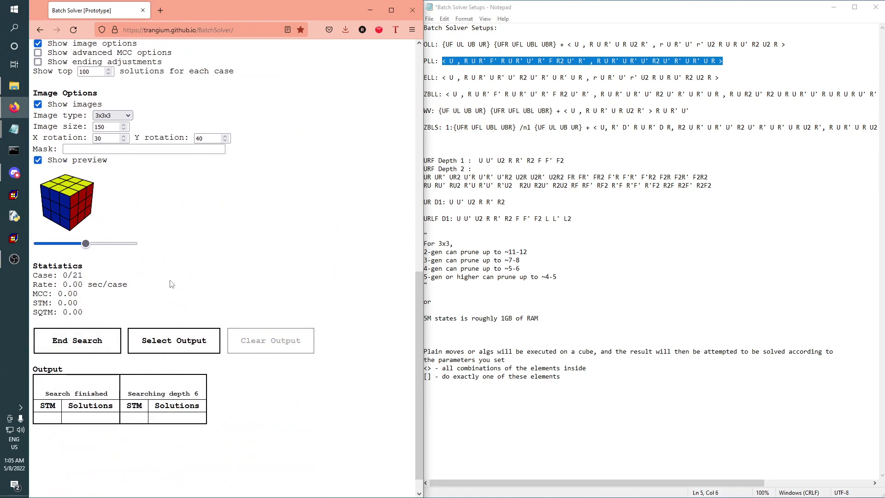
{"action": "left_click_drag", "start_coordinate": [86, 276], "coordinate": [63, 276]}
{"action": "left_click", "coordinate": [109, 348]}
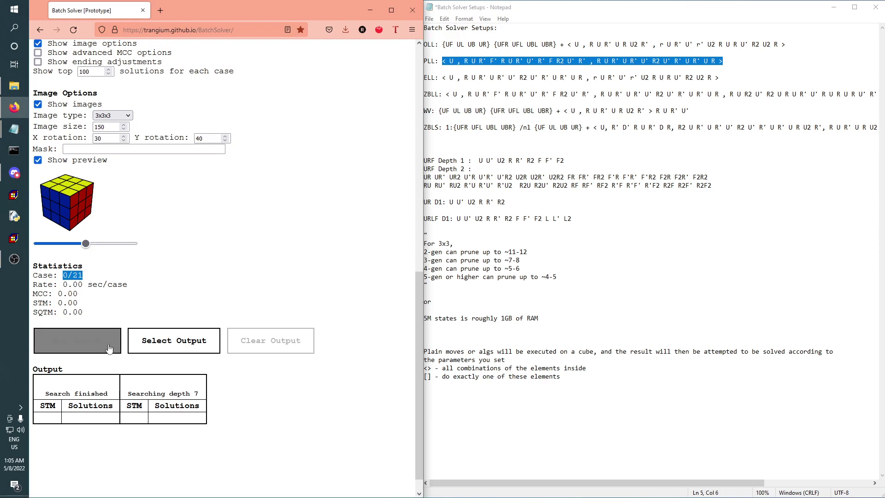
{"action": "scroll", "coordinate": [69, 295], "scroll_direction": "up", "scroll_amount": 7}
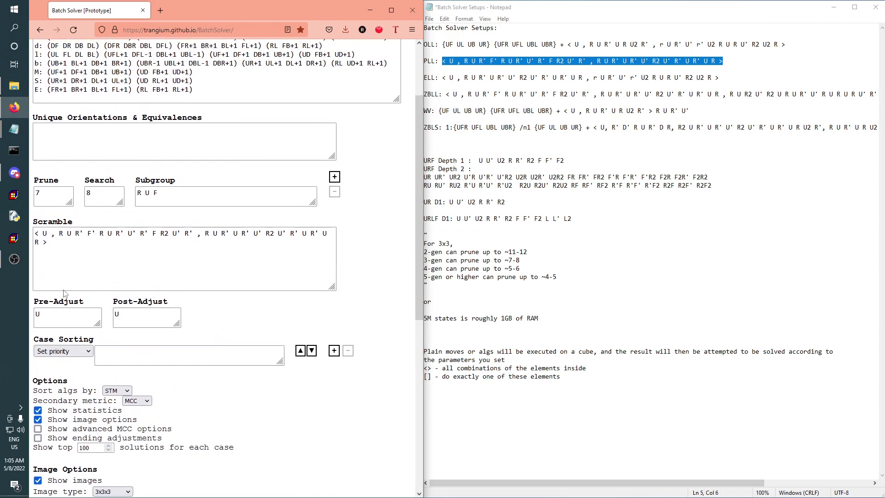
Highlight the first algorithm of the PLL scramble to point it out, and clear the whole Scramble field
{"action": "scroll", "coordinate": [69, 295], "scroll_direction": "up", "scroll_amount": 1}
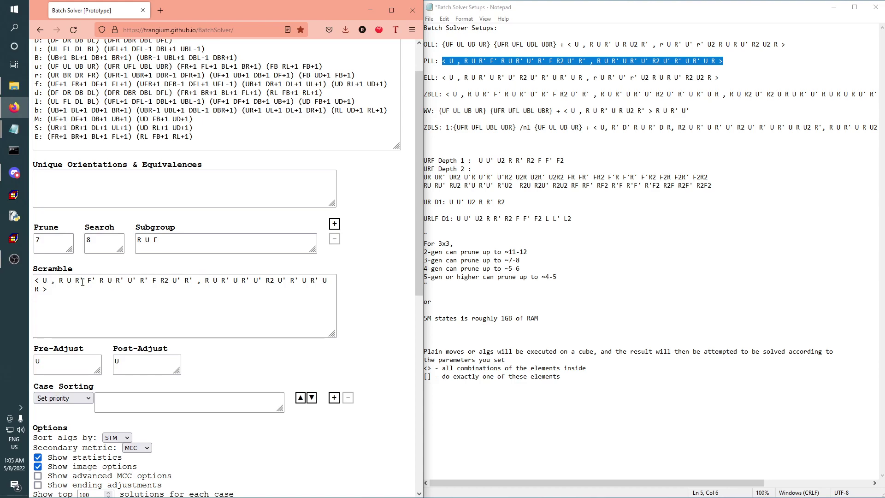
{"action": "left_click_drag", "start_coordinate": [58, 281], "coordinate": [198, 281]}
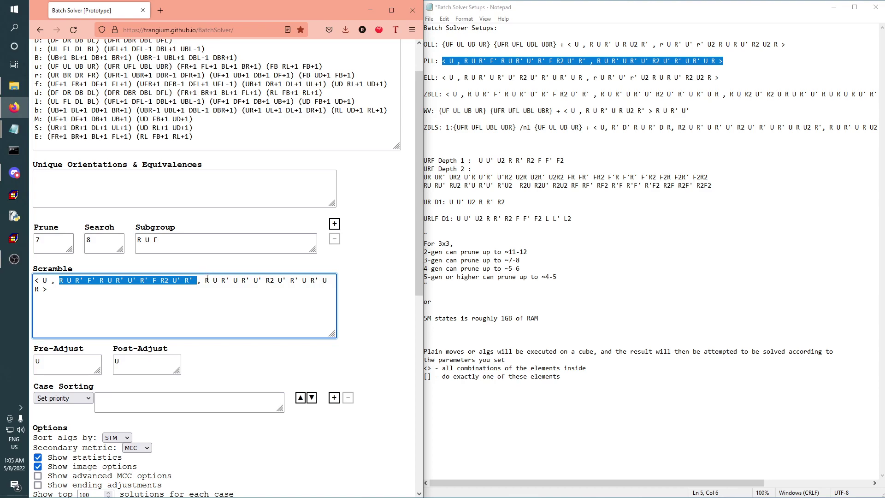
{"action": "left_click", "coordinate": [235, 358]}
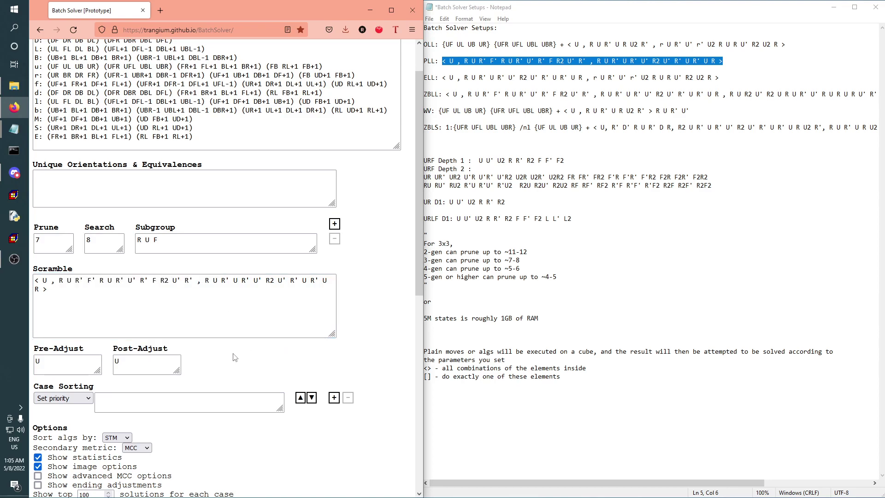
{"action": "left_click", "coordinate": [138, 318]}
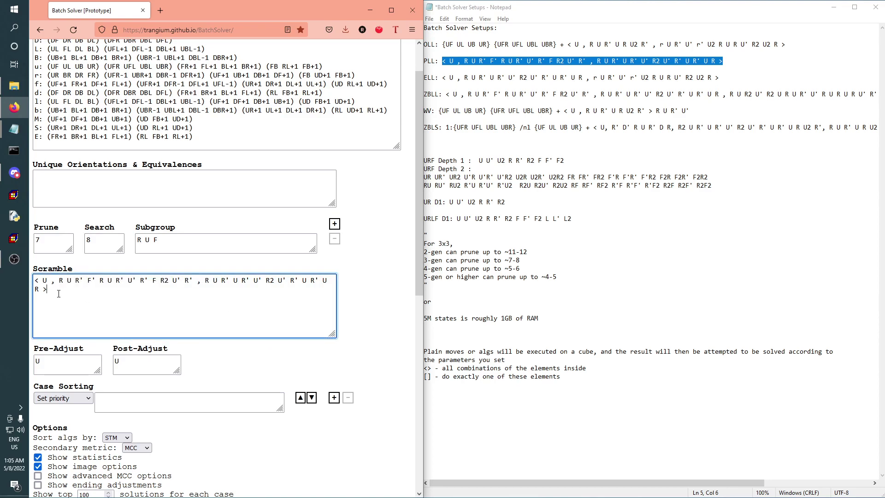
{"action": "key", "text": "ctrl+a"}
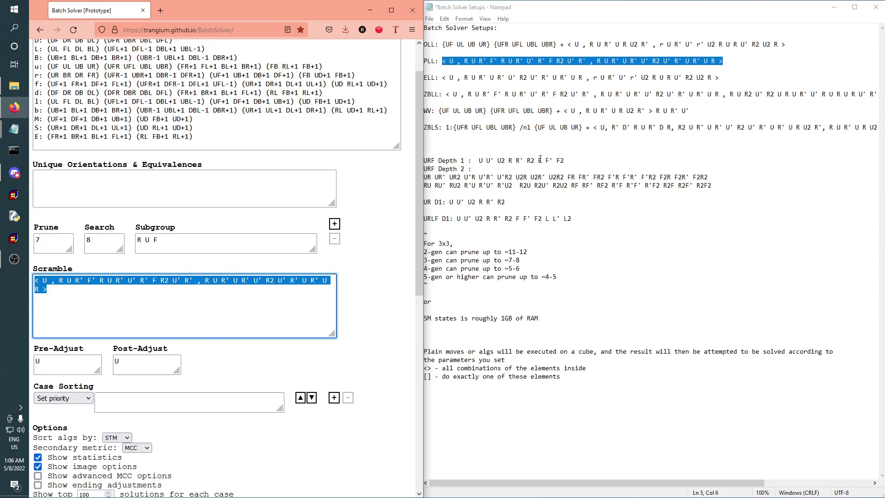
{"action": "key", "text": "BackSpace"}
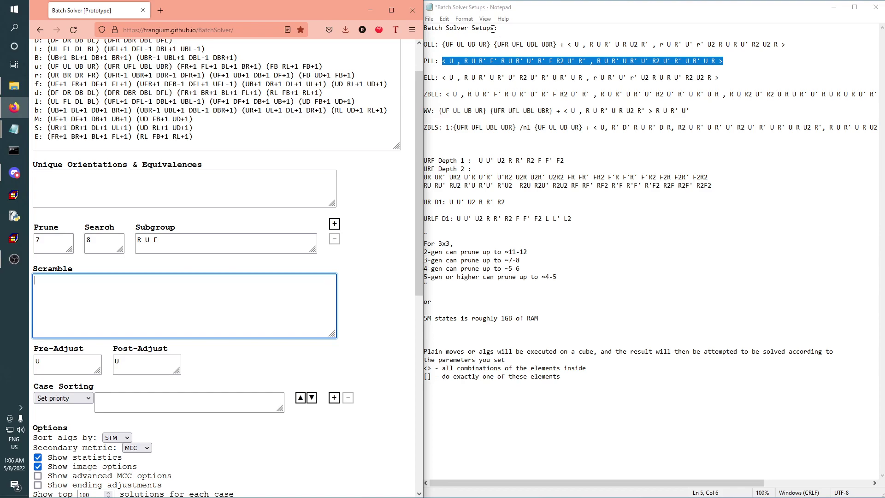
Copy the OLL orientation sets {UF UL UB UR} {UFR UFL UBL UBR} from the Notepad notes into Unique Orientations & Equivalences
{"action": "left_click_drag", "start_coordinate": [444, 44], "coordinate": [558, 45]}
{"action": "right_click", "coordinate": [558, 44]}
{"action": "left_click", "coordinate": [574, 74]}
{"action": "left_click", "coordinate": [76, 181]}
{"action": "right_click", "coordinate": [76, 181]}
{"action": "left_click", "coordinate": [99, 247]}
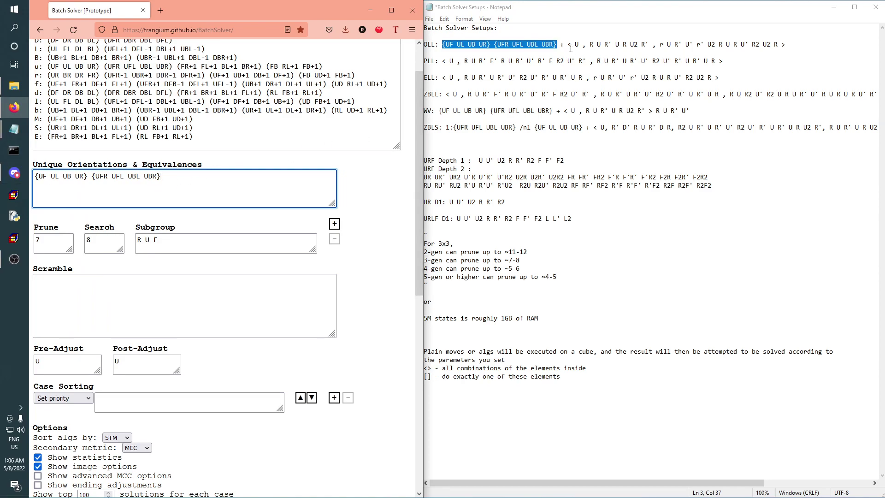
Copy the OLL algorithm set, including its angle brackets, from the Notepad notes into the Scramble field
{"action": "left_click_drag", "start_coordinate": [568, 44], "coordinate": [789, 45]}
{"action": "right_click", "coordinate": [775, 45]}
{"action": "left_click", "coordinate": [792, 76]}
{"action": "left_click", "coordinate": [138, 284]}
{"action": "right_click", "coordinate": [138, 284]}
{"action": "left_click", "coordinate": [160, 350]}
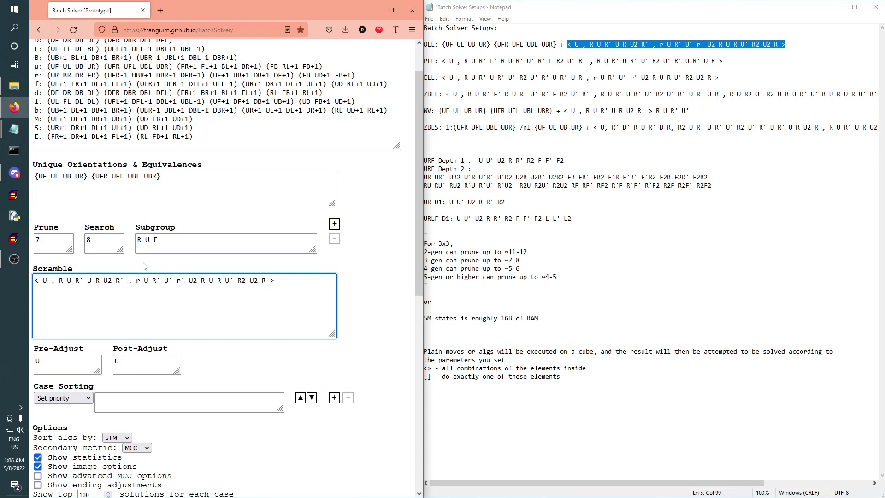
Start a search for the OLL setup, highlight the case count in the statistics, and end the search
{"action": "scroll", "coordinate": [144, 277], "scroll_direction": "down", "scroll_amount": 7}
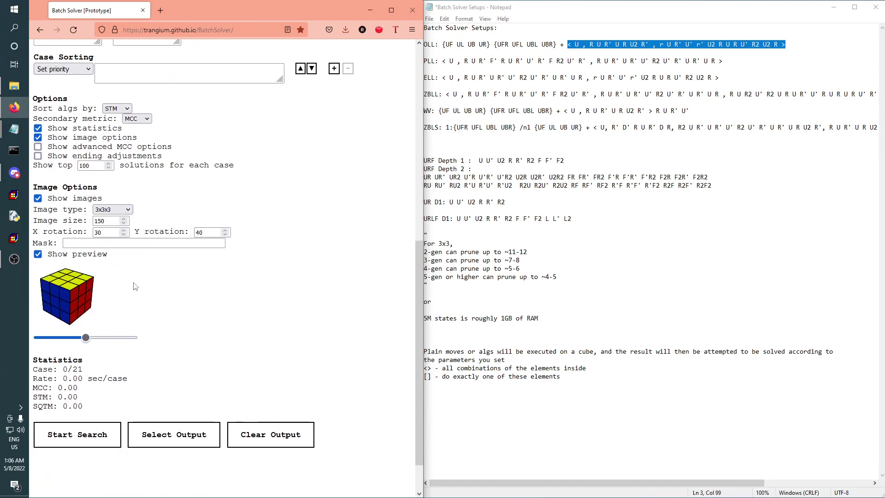
{"action": "left_click", "coordinate": [95, 434]}
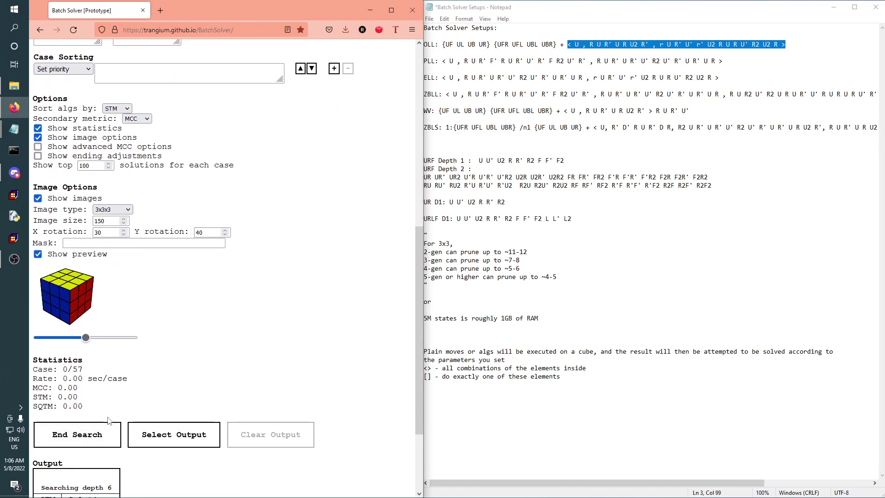
{"action": "scroll", "coordinate": [95, 282], "scroll_direction": "down", "scroll_amount": 2}
{"action": "left_click_drag", "start_coordinate": [88, 275], "coordinate": [57, 275]}
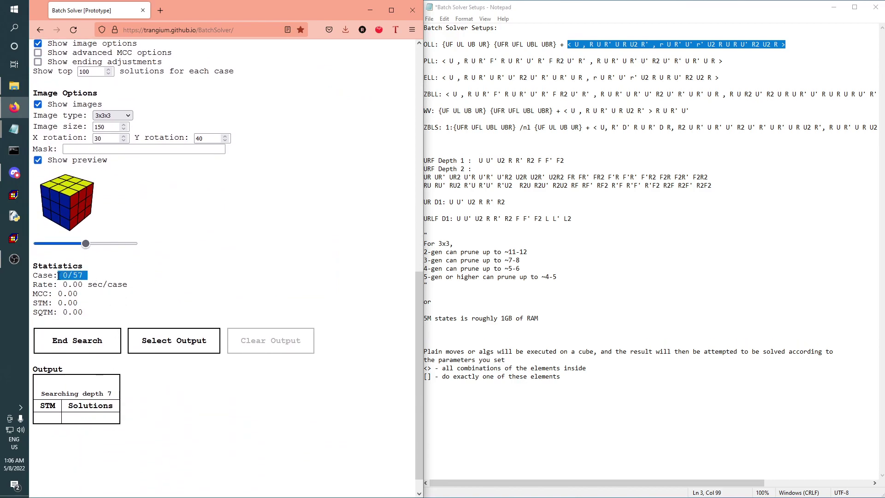
{"action": "left_click", "coordinate": [88, 345]}
Clear the OLL entries from the Scramble and Unique Orientations & Equivalences fields
{"action": "scroll", "coordinate": [290, 349], "scroll_direction": "up", "scroll_amount": 10}
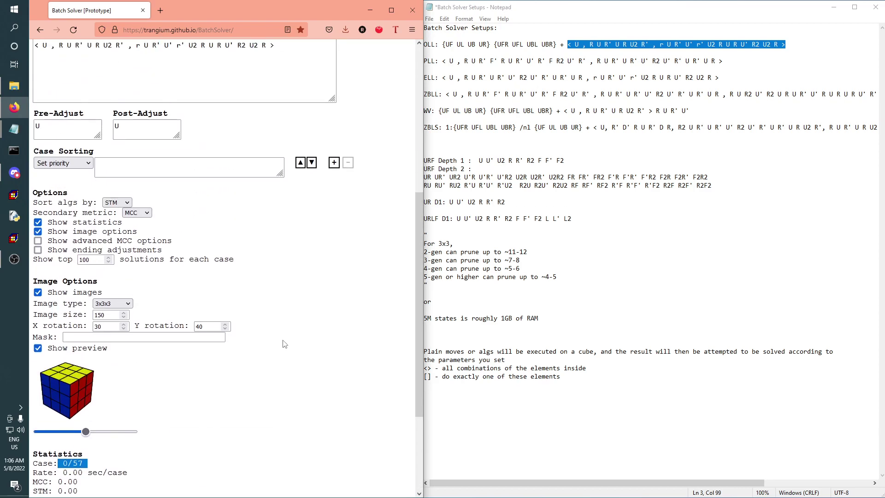
{"action": "left_click_drag", "start_coordinate": [279, 281], "coordinate": [52, 265]}
{"action": "key", "text": "BackSpace"}
{"action": "left_click_drag", "start_coordinate": [193, 178], "coordinate": [36, 177]}
{"action": "key", "text": "BackSpace"}
{"action": "mouse_move", "coordinate": [2, 176]}
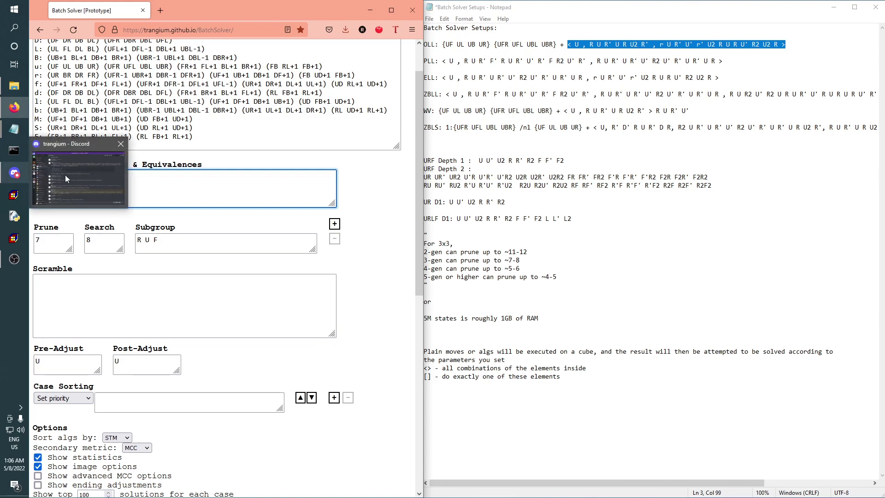
Copy the WV orientation sets {UF UL UB UR} {UFR UFL UBL UBR} from the Notepad notes into Unique Orientations & Equivalences
{"action": "left_click", "coordinate": [739, 256]}
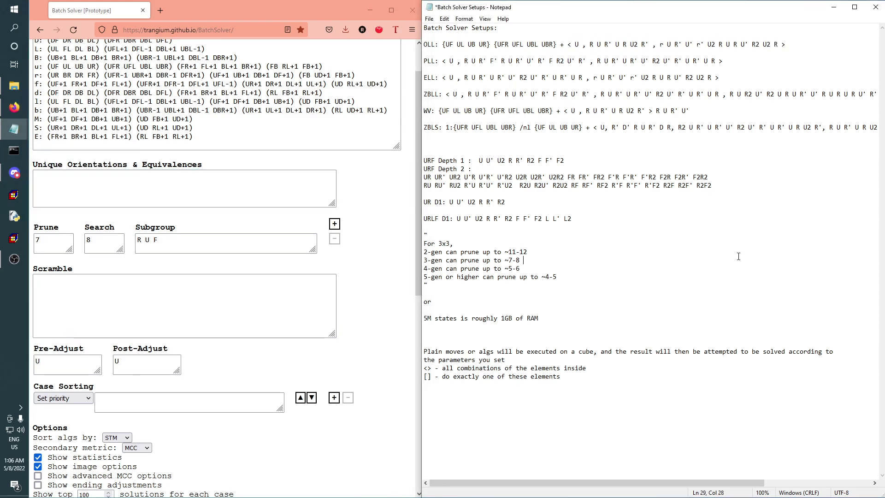
{"action": "left_click_drag", "start_coordinate": [555, 111], "coordinate": [439, 111]}
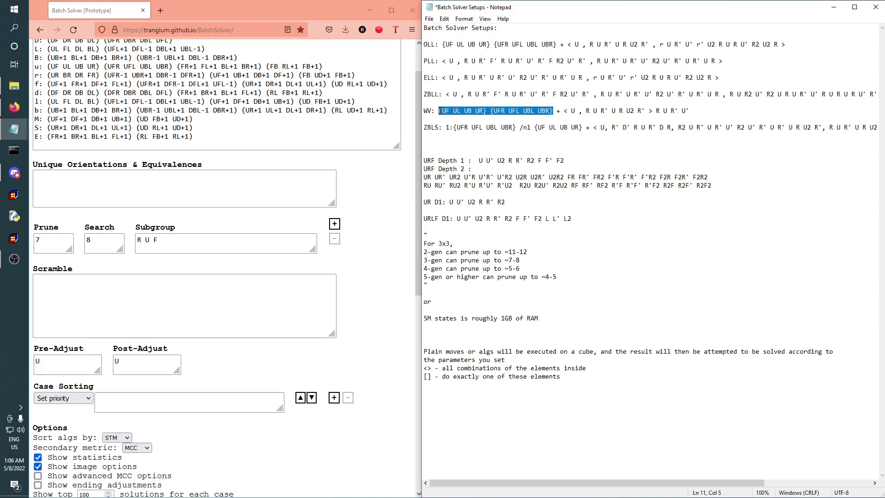
{"action": "right_click", "coordinate": [439, 111]}
{"action": "right_click", "coordinate": [122, 173]}
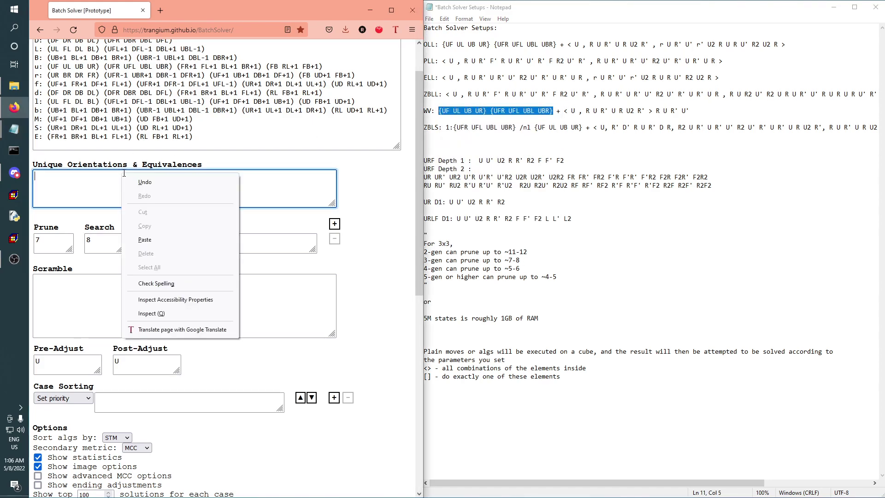
{"action": "left_click", "coordinate": [139, 237]}
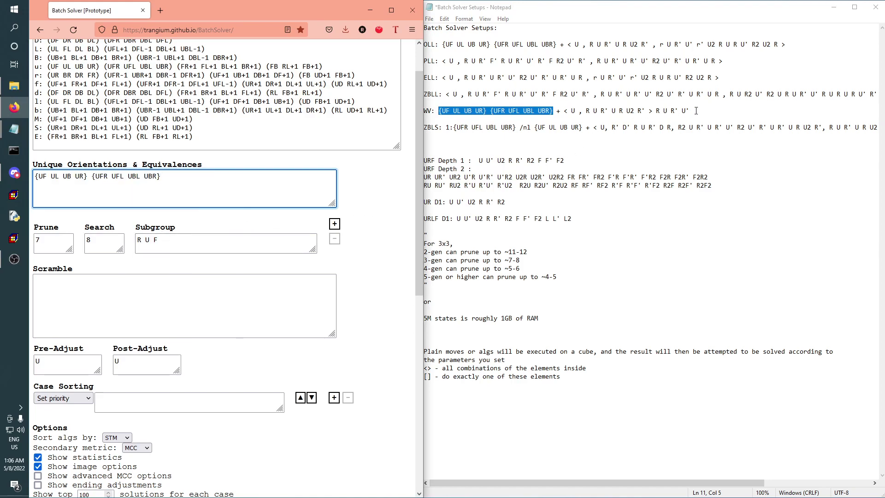
Fill the Scramble with the WV setup from the notes, < U , R U R' U R U2 R' > R U R' U'
{"action": "left_click_drag", "start_coordinate": [690, 111], "coordinate": [565, 110]}
{"action": "right_click", "coordinate": [566, 114]}
{"action": "left_click", "coordinate": [587, 146]}
{"action": "right_click", "coordinate": [80, 285]}
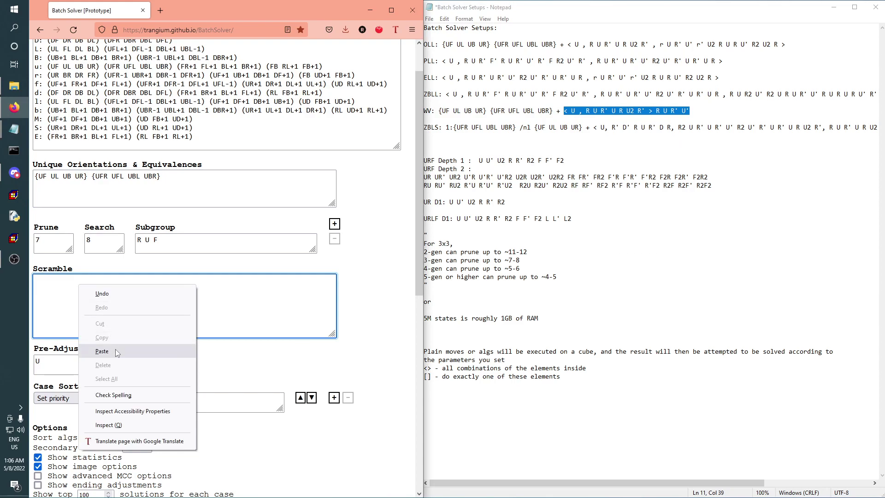
{"action": "left_click", "coordinate": [102, 351]}
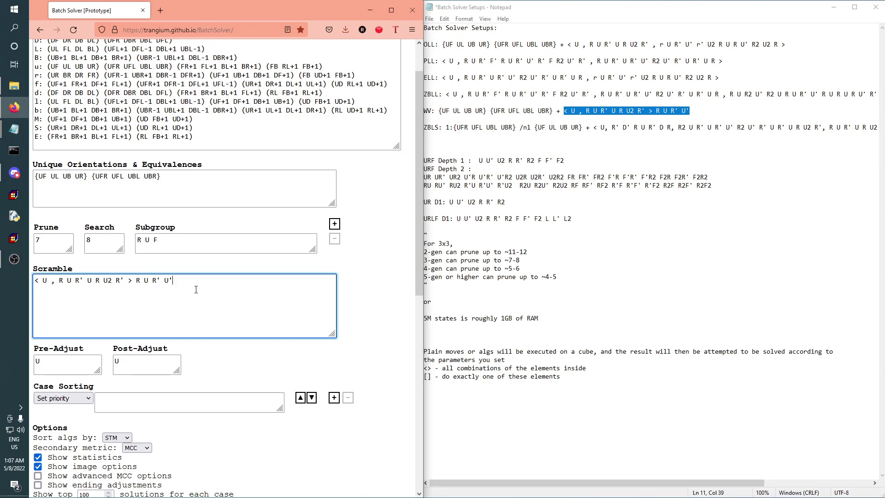
Run a search for the WV setup, highlight the case count, then end the search and clear its output
{"action": "scroll", "coordinate": [56, 281], "scroll_direction": "down", "scroll_amount": 8}
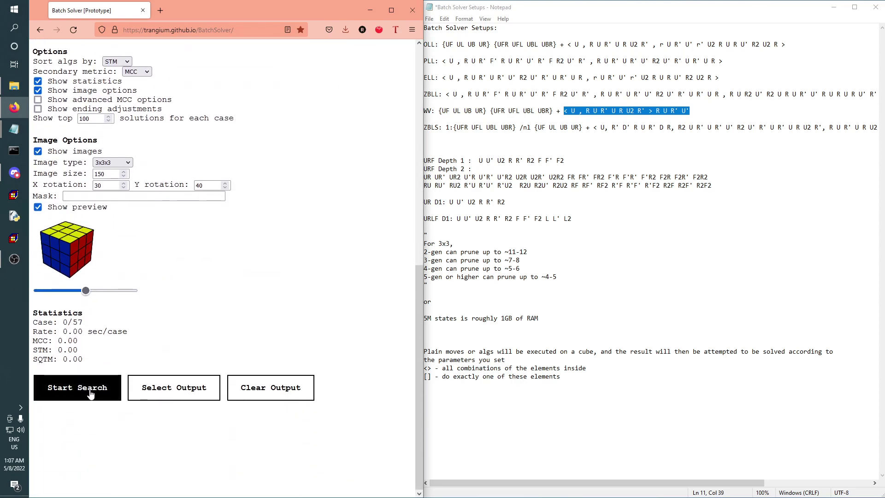
{"action": "left_click", "coordinate": [92, 392]}
{"action": "left_click_drag", "start_coordinate": [96, 325], "coordinate": [62, 323]}
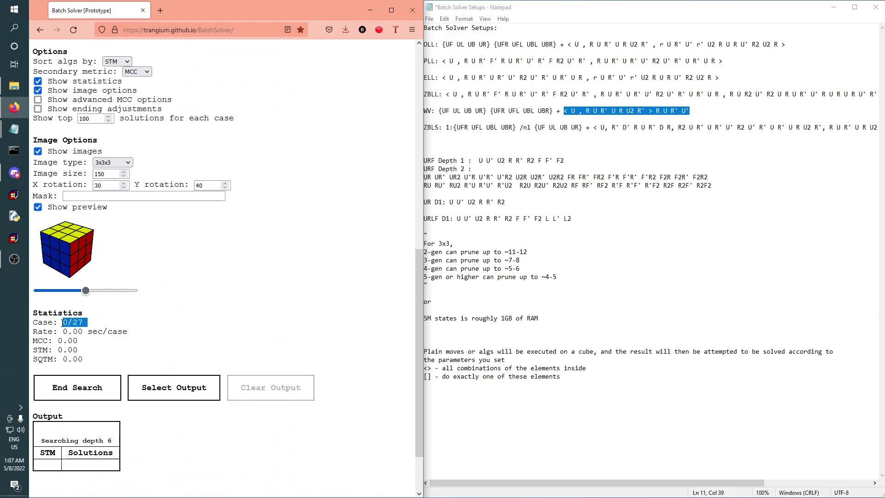
{"action": "left_click", "coordinate": [78, 388]}
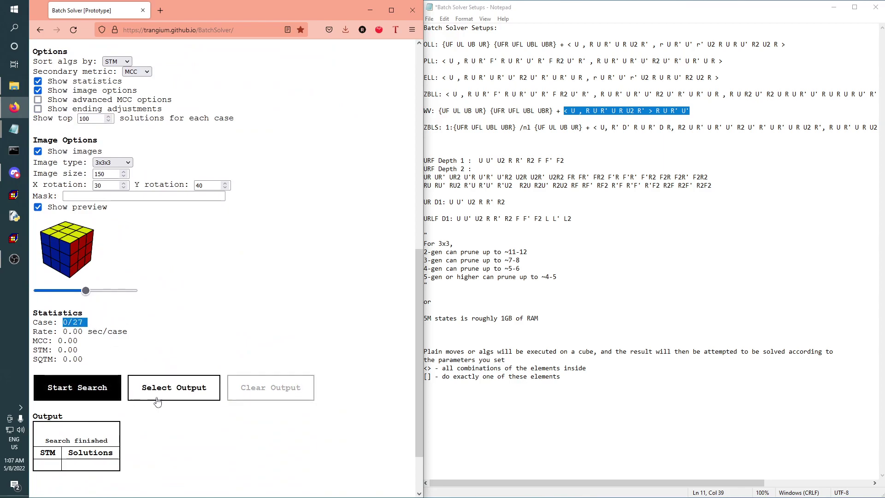
{"action": "left_click", "coordinate": [290, 396]}
Highlight the angle-bracketed part of the WV scramble, and clear both the Scramble and Unique Orientations & Equivalences fields
{"action": "scroll", "coordinate": [239, 368], "scroll_direction": "up", "scroll_amount": 5}
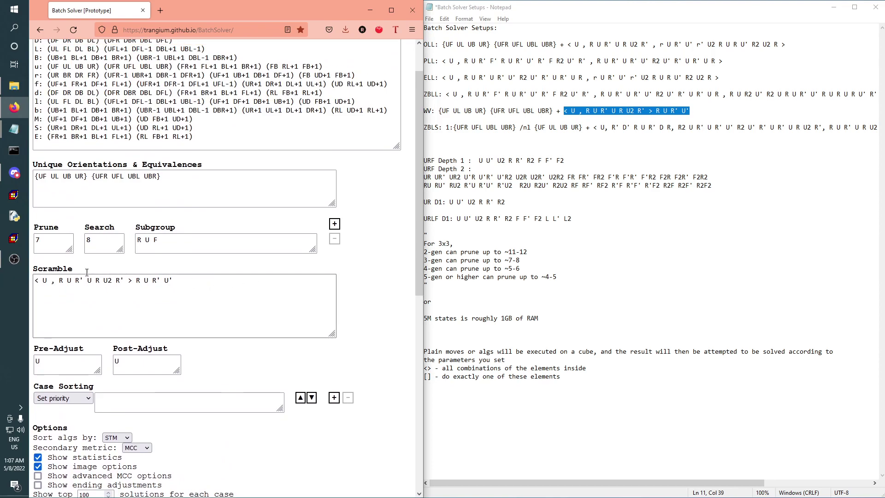
{"action": "left_click_drag", "start_coordinate": [34, 281], "coordinate": [133, 285]}
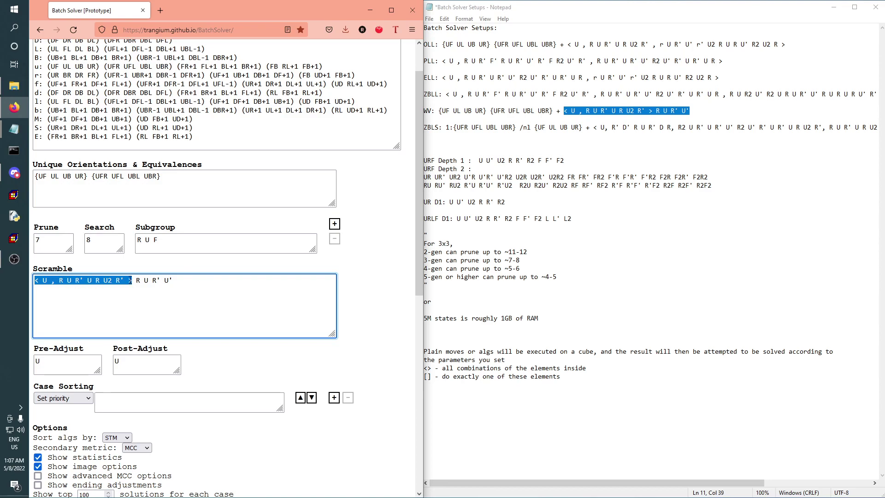
{"action": "left_click_drag", "start_coordinate": [136, 282], "coordinate": [1, 280]}
{"action": "key", "text": "BackSpace"}
{"action": "triple_click", "coordinate": [326, 181]}
{"action": "key", "text": "BackSpace"}
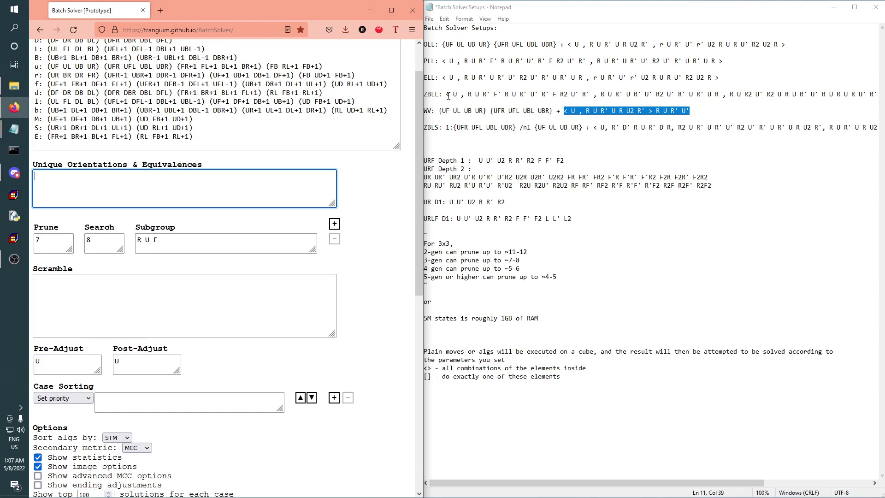
Copy the full ZBLL algorithm set, including its angle brackets, from the Notepad notes into the Scramble field
{"action": "left_click_drag", "start_coordinate": [447, 94], "coordinate": [878, 94]}
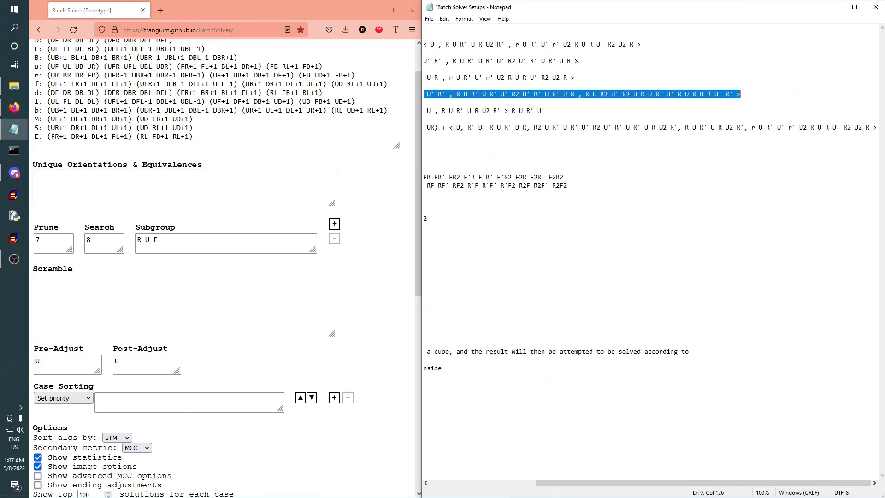
{"action": "right_click", "coordinate": [746, 95]}
{"action": "left_click", "coordinate": [769, 126]}
{"action": "left_click", "coordinate": [212, 296]}
{"action": "right_click", "coordinate": [213, 298]}
{"action": "left_click", "coordinate": [236, 363]}
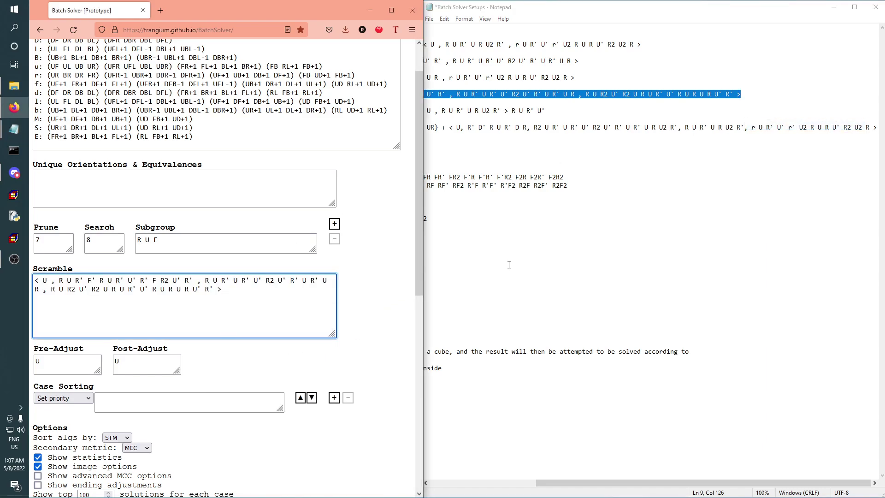
{"action": "left_click_drag", "start_coordinate": [508, 261], "coordinate": [520, 268]}
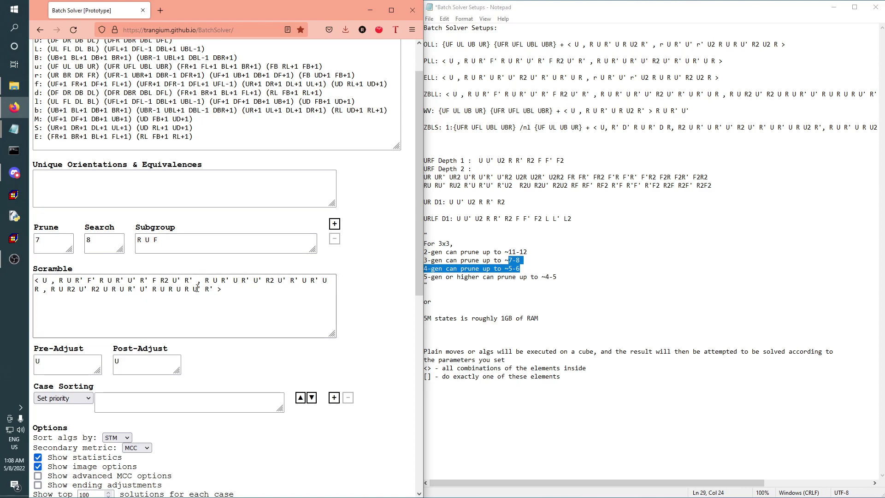
Start a search for the ZBLL scramble, highlight its case count in the statistics, and return to the scramble settings
{"action": "scroll", "coordinate": [205, 290], "scroll_direction": "down", "scroll_amount": 7}
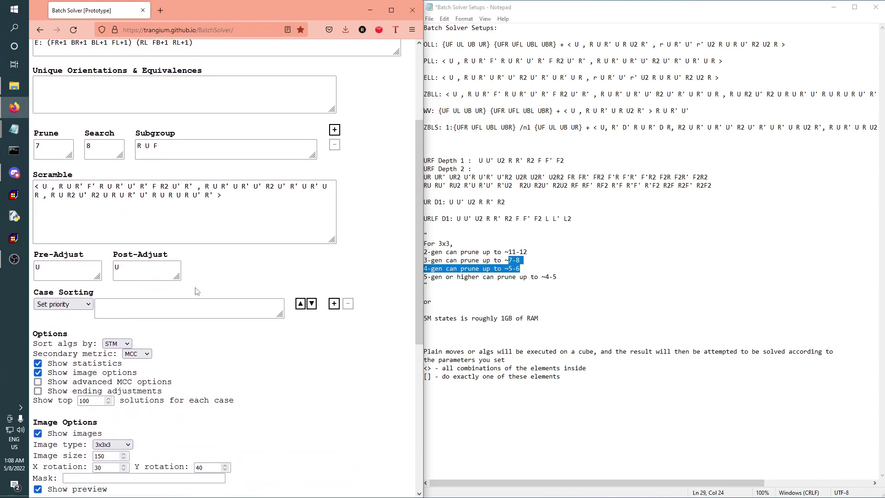
{"action": "scroll", "coordinate": [137, 331], "scroll_direction": "down", "scroll_amount": 1}
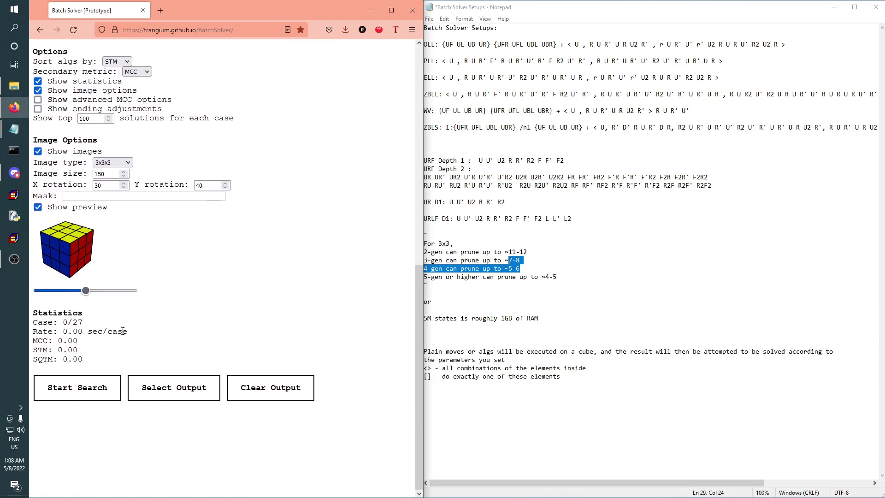
{"action": "left_click", "coordinate": [101, 392]}
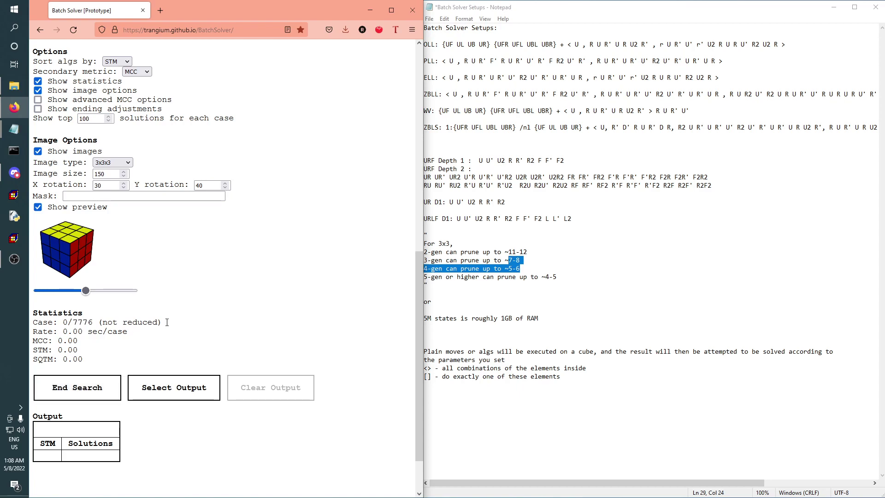
{"action": "left_click_drag", "start_coordinate": [166, 322], "coordinate": [92, 322]}
{"action": "left_click", "coordinate": [91, 321]}
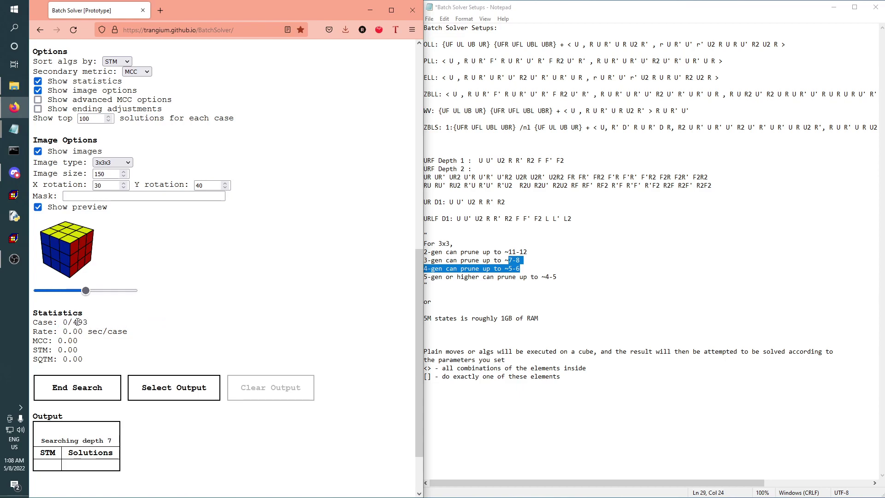
{"action": "left_click_drag", "start_coordinate": [95, 324], "coordinate": [63, 323]}
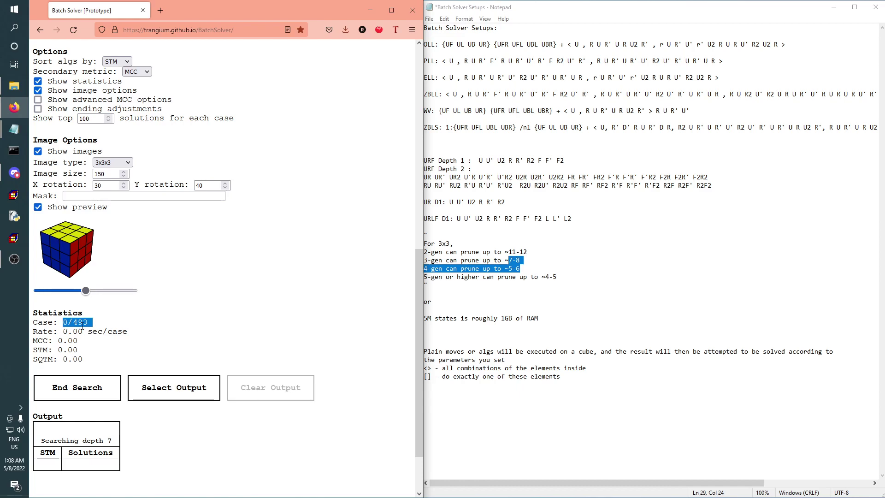
{"action": "left_click", "coordinate": [293, 287]}
{"action": "scroll", "coordinate": [292, 285], "scroll_direction": "up", "scroll_amount": 3}
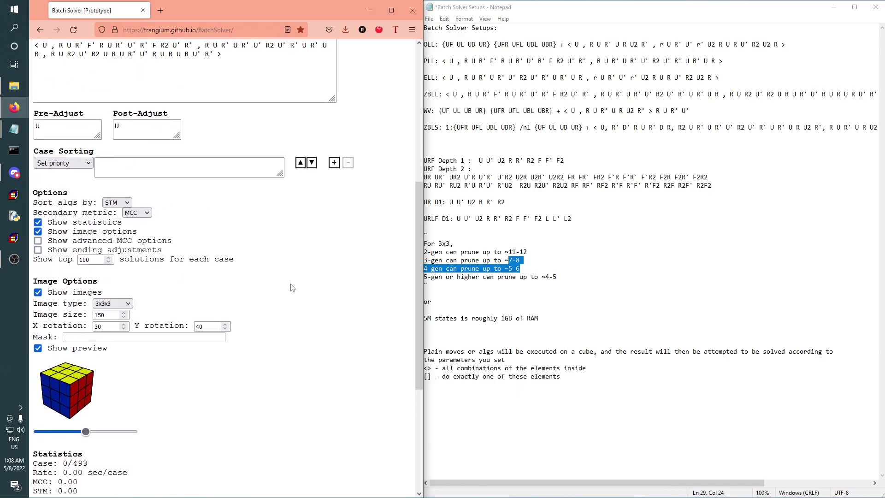
{"action": "scroll", "coordinate": [292, 287], "scroll_direction": "up", "scroll_amount": 4}
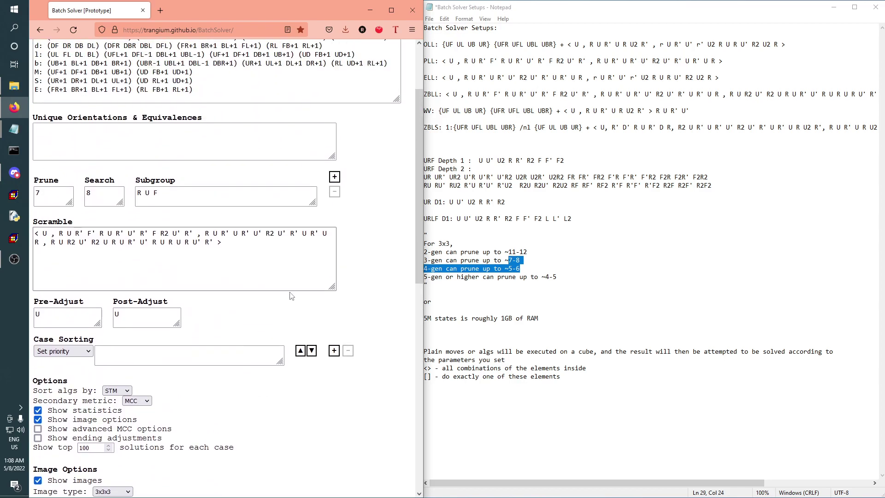
End the running ZBLL search, clear its output, and return to the Case Sorting settings
{"action": "scroll", "coordinate": [292, 288], "scroll_direction": "down", "scroll_amount": 10}
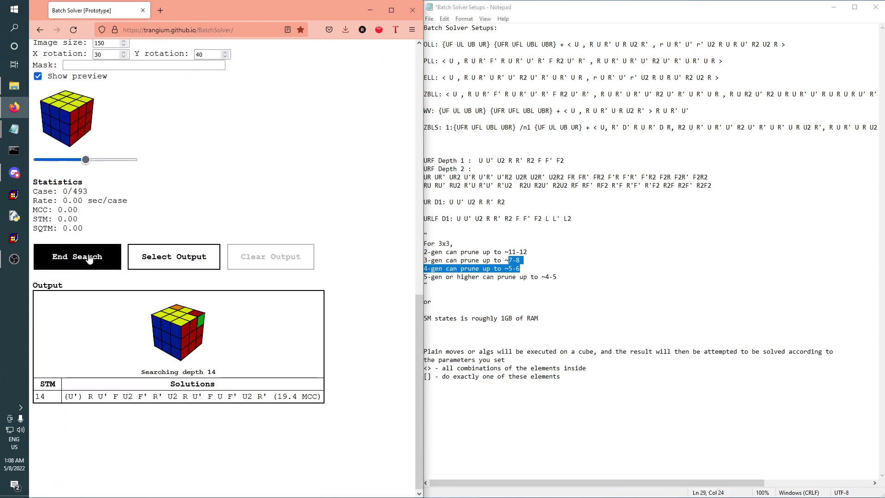
{"action": "left_click", "coordinate": [89, 259]}
{"action": "left_click", "coordinate": [296, 258]}
{"action": "scroll", "coordinate": [185, 271], "scroll_direction": "up", "scroll_amount": 4}
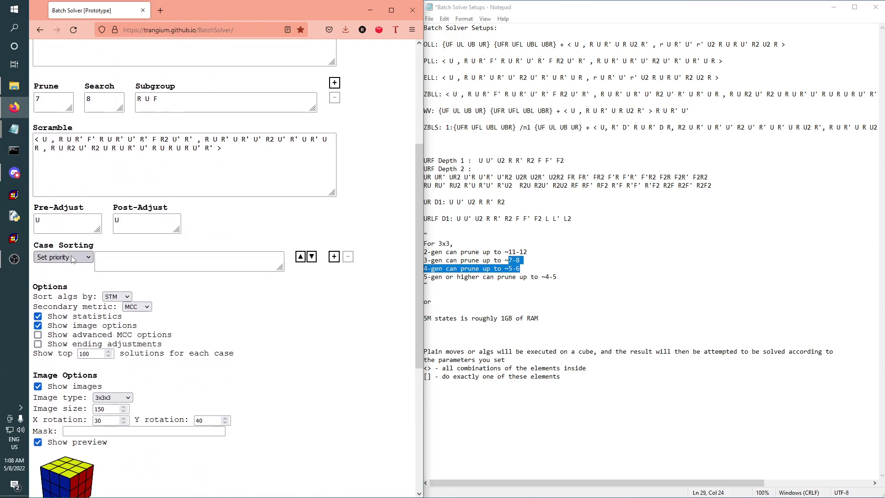
{"action": "scroll", "coordinate": [74, 286], "scroll_direction": "down", "scroll_amount": 5}
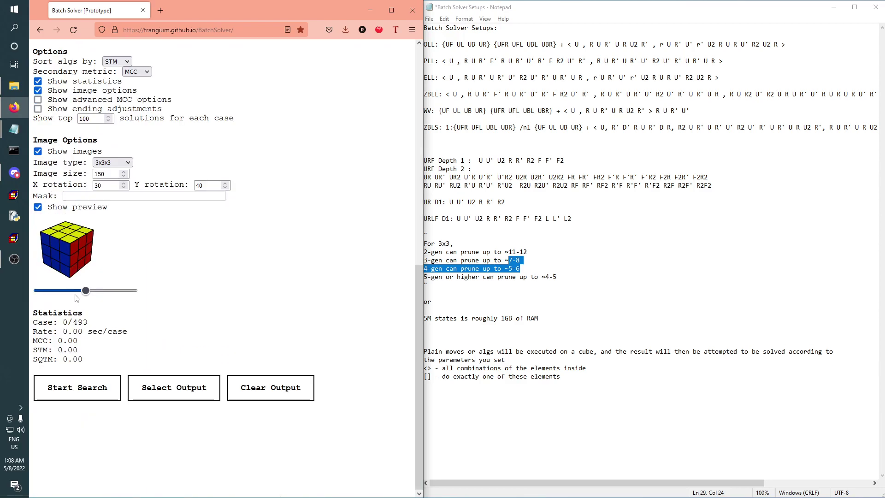
{"action": "scroll", "coordinate": [76, 318], "scroll_direction": "up", "scroll_amount": 2}
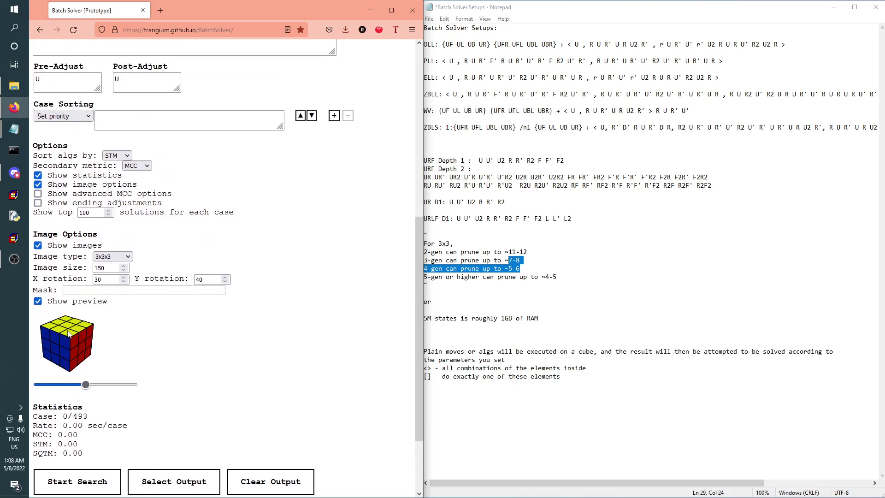
{"action": "scroll", "coordinate": [66, 331], "scroll_direction": "up", "scroll_amount": 2}
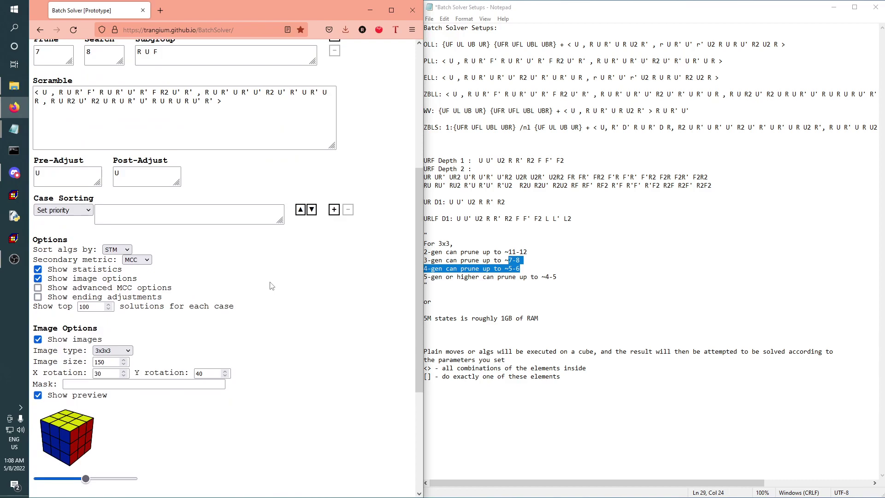
{"action": "scroll", "coordinate": [271, 286], "scroll_direction": "up", "scroll_amount": 2}
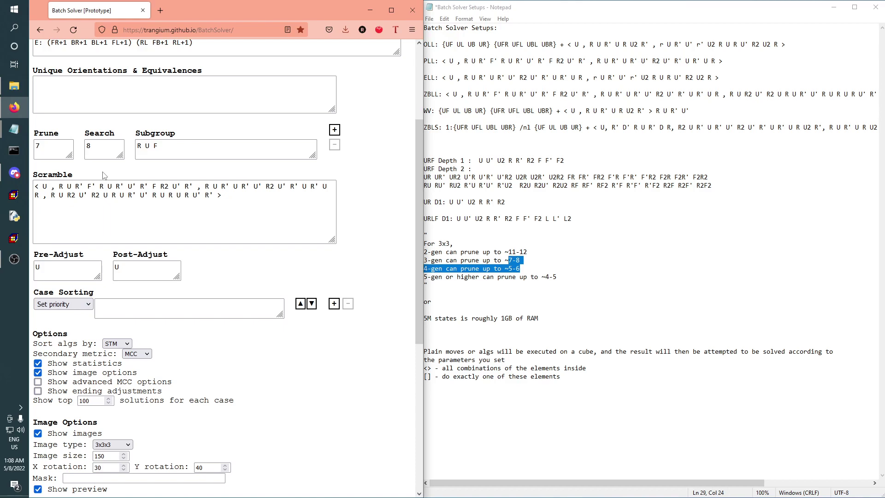
Set Case Sorting to "Orientation at" with the corner pieces UFR UFL UBL UBR copied from the puzzle's U move definition
{"action": "left_click", "coordinate": [84, 305]}
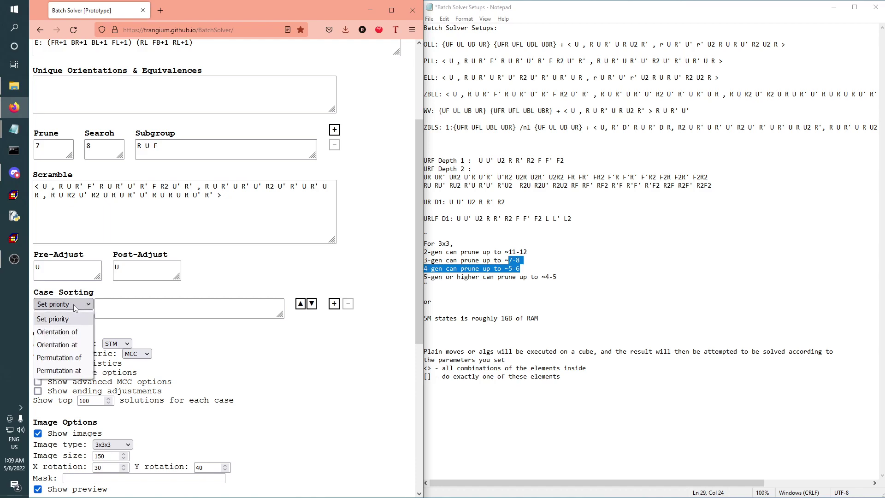
{"action": "left_click", "coordinate": [76, 350]}
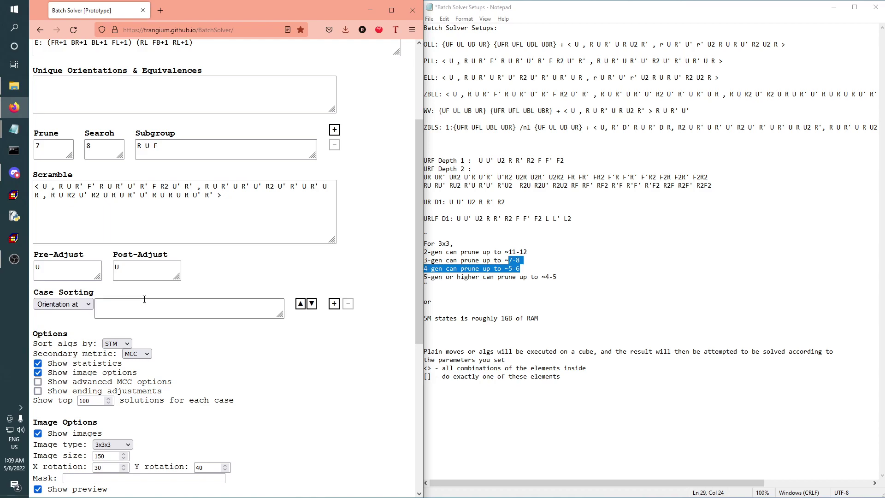
{"action": "scroll", "coordinate": [133, 164], "scroll_direction": "up", "scroll_amount": 3}
{"action": "left_click_drag", "start_coordinate": [169, 60], "coordinate": [107, 60]}
{"action": "right_click", "coordinate": [122, 57]}
{"action": "left_click", "coordinate": [149, 120]}
{"action": "scroll", "coordinate": [138, 198], "scroll_direction": "down", "scroll_amount": 5}
{"action": "right_click", "coordinate": [130, 161]}
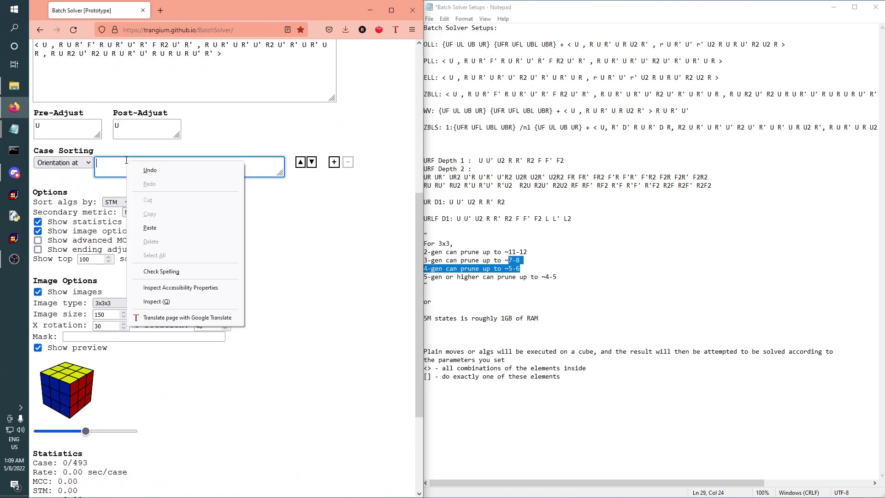
{"action": "left_click", "coordinate": [156, 227]}
{"action": "scroll", "coordinate": [90, 238], "scroll_direction": "up", "scroll_amount": 2}
{"action": "scroll", "coordinate": [90, 238], "scroll_direction": "up", "scroll_amount": 1}
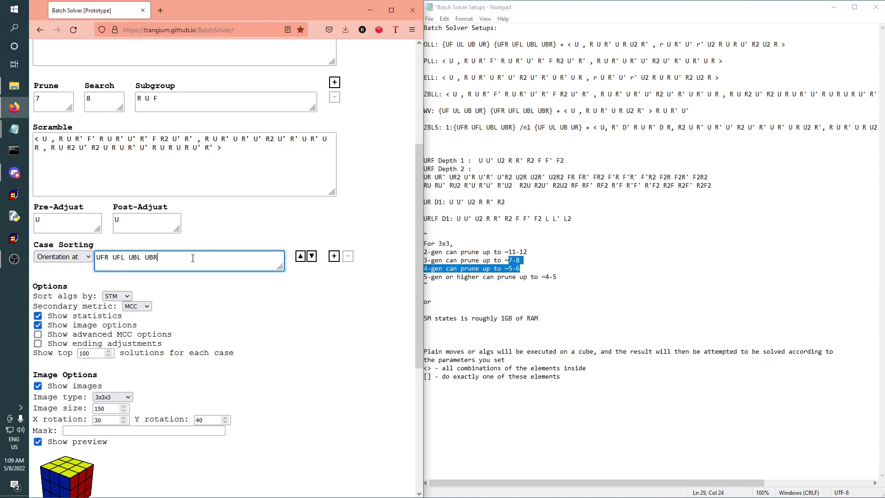
Start a search with the case sorting applied, and review the available case-sorting types without changing the current one
{"action": "scroll", "coordinate": [193, 251], "scroll_direction": "down", "scroll_amount": 5}
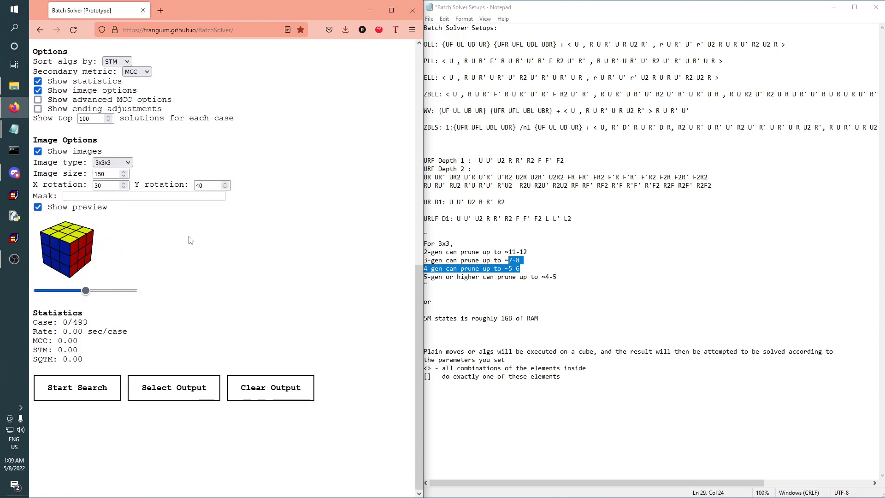
{"action": "left_click", "coordinate": [92, 387]}
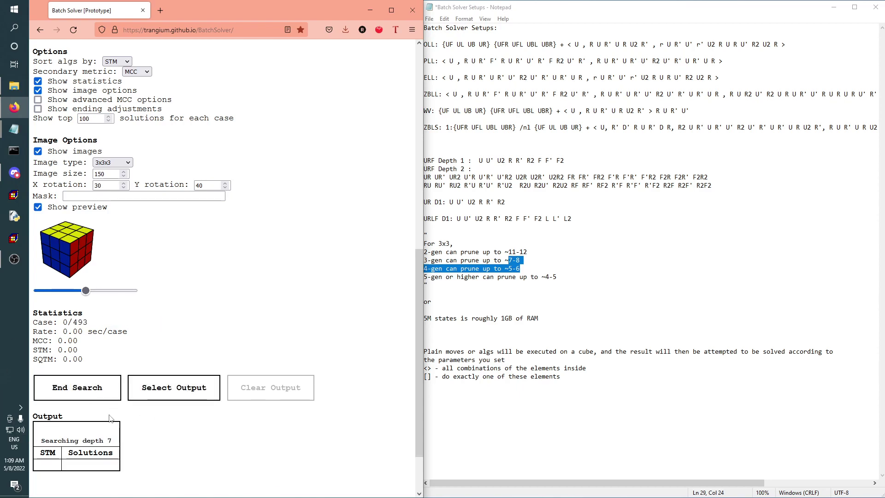
{"action": "scroll", "coordinate": [119, 385], "scroll_direction": "up", "scroll_amount": 5}
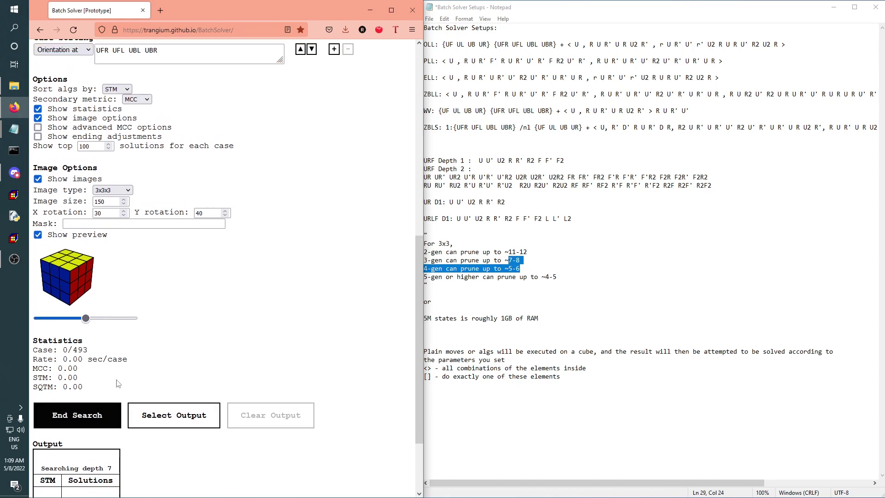
{"action": "left_click", "coordinate": [72, 258]}
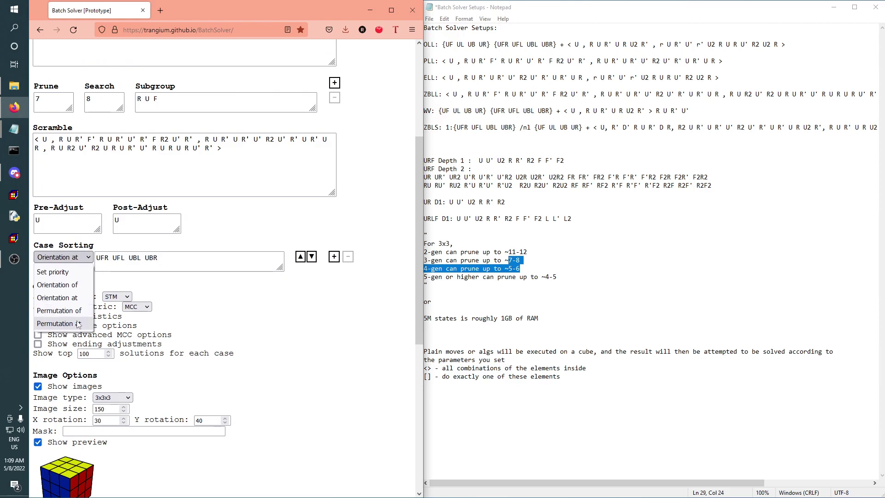
{"action": "left_click", "coordinate": [201, 303]}
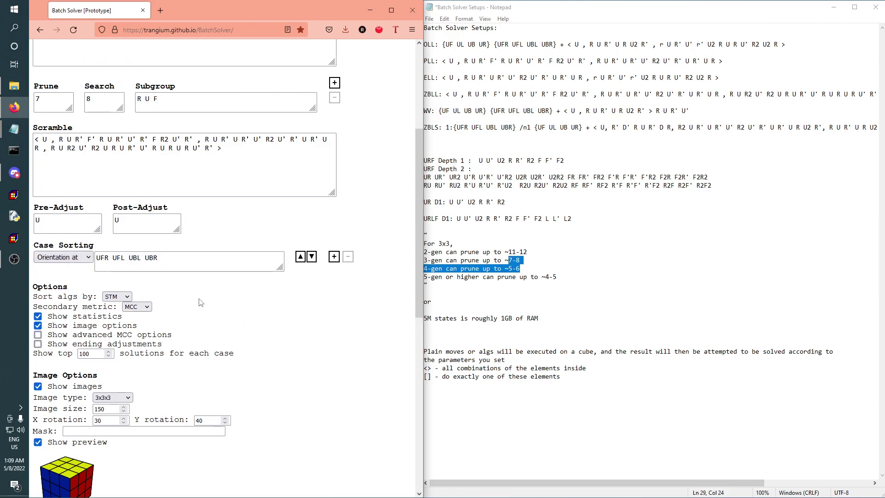
Add a second case-sorting row set to "Permutation at" for UFR UFL UBL UBR, and remove it again
{"action": "left_click", "coordinate": [335, 257]}
{"action": "left_click", "coordinate": [62, 280]}
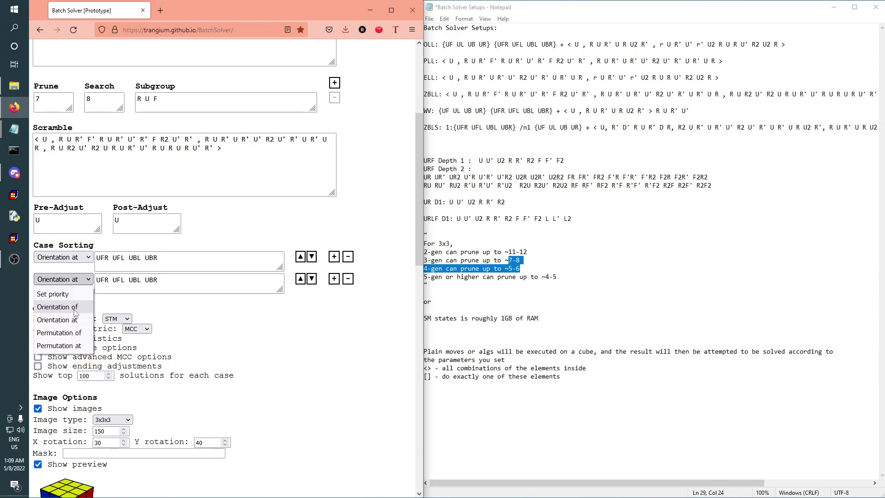
{"action": "left_click", "coordinate": [66, 346]}
{"action": "left_click", "coordinate": [348, 280]}
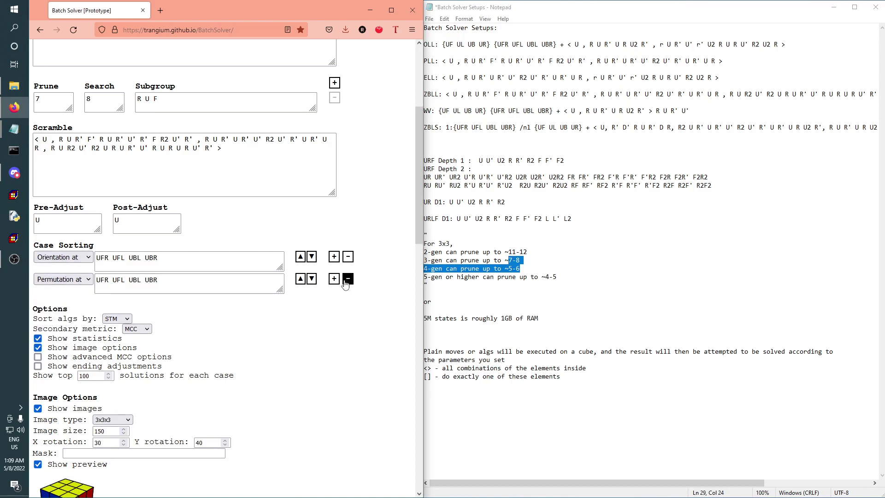
Add a second subgroup row with Prune 7, Search 8 and Subgroup R U L
{"action": "scroll", "coordinate": [110, 256], "scroll_direction": "up", "scroll_amount": 2}
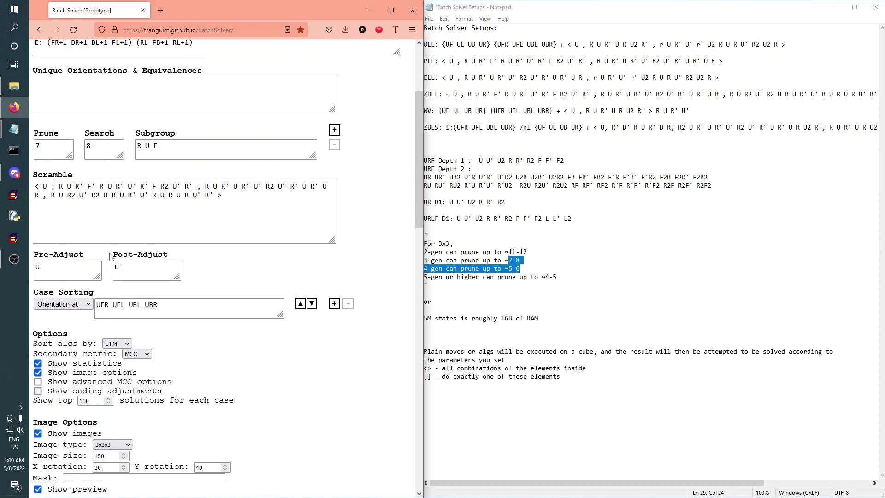
{"action": "scroll", "coordinate": [137, 252], "scroll_direction": "up", "scroll_amount": 2}
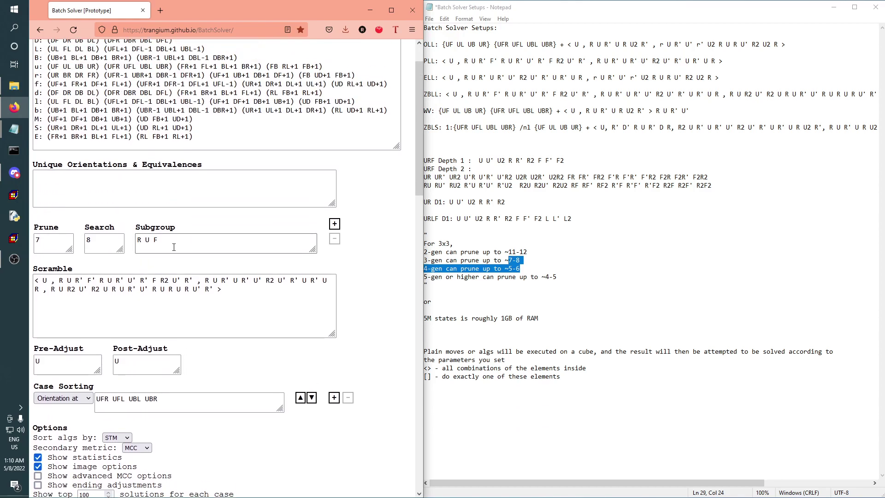
{"action": "left_click", "coordinate": [335, 224]}
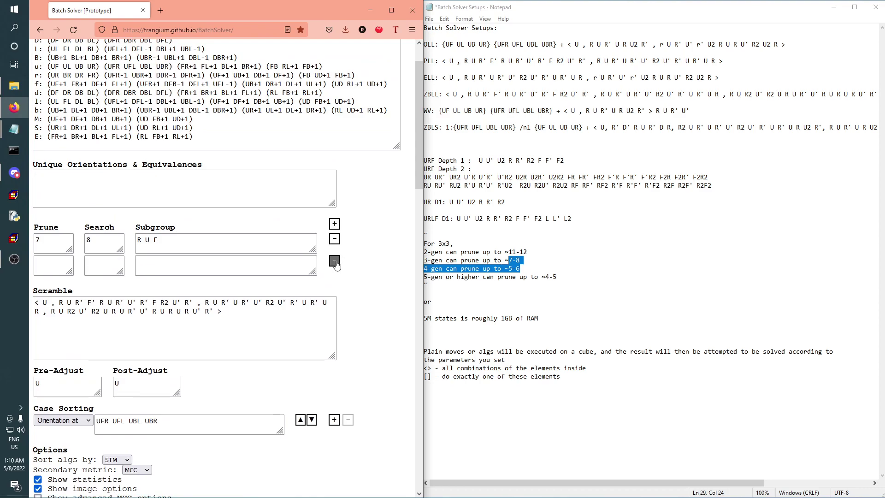
{"action": "left_click", "coordinate": [334, 261]}
{"action": "scroll", "coordinate": [85, 250], "scroll_direction": "down", "scroll_amount": 1}
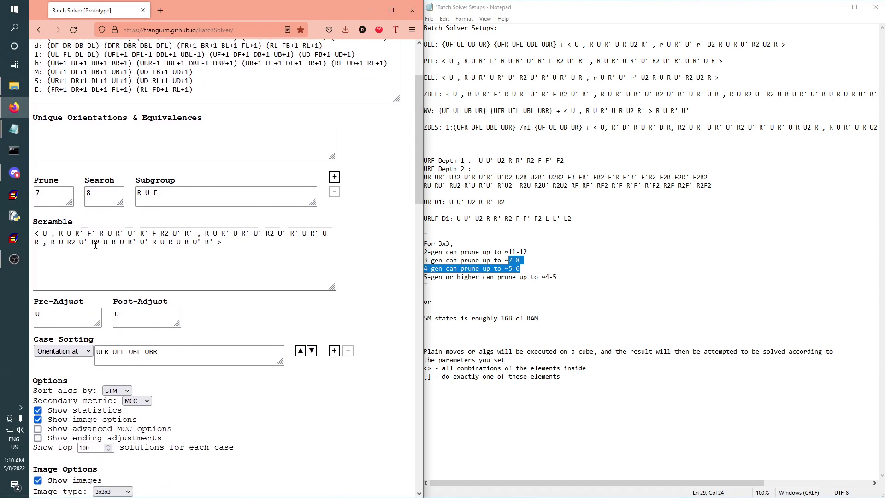
{"action": "left_click", "coordinate": [335, 177]}
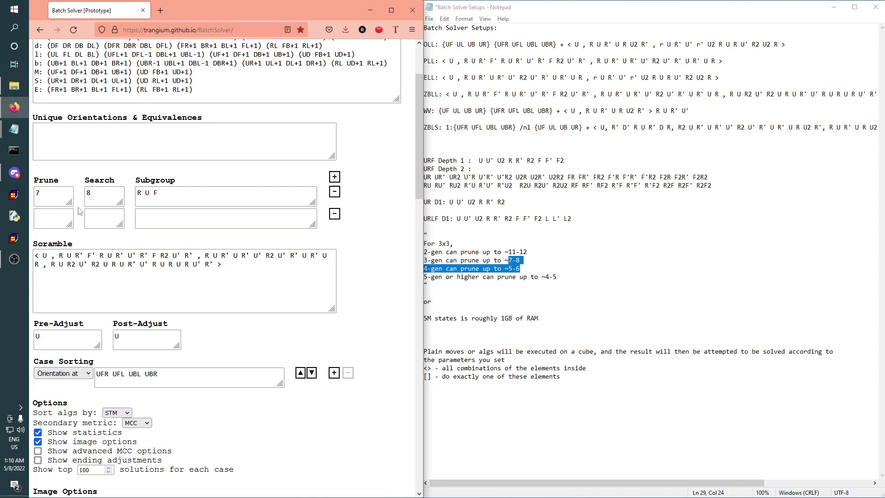
{"action": "left_click", "coordinate": [96, 213]}
{"action": "left_click", "coordinate": [166, 217]}
{"action": "type", "text": "R U L"}
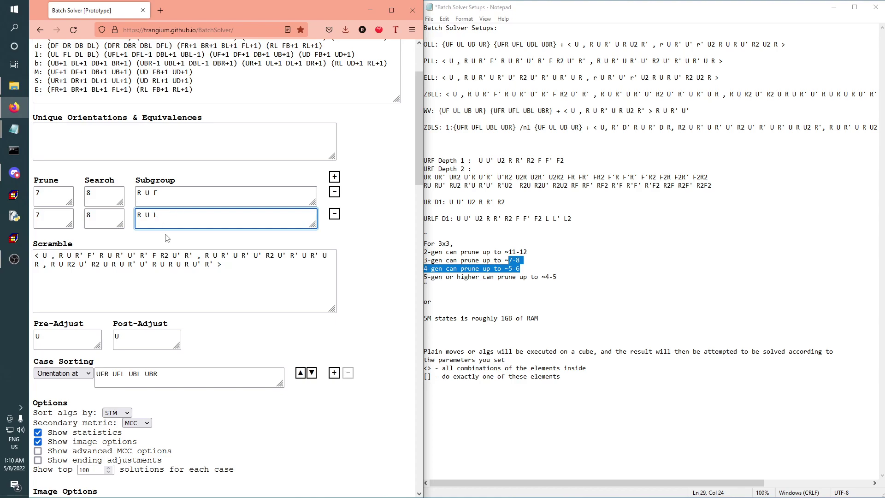
End the running search, clear its output, and start a new search using both subgroups
{"action": "scroll", "coordinate": [316, 191], "scroll_direction": "down", "scroll_amount": 9}
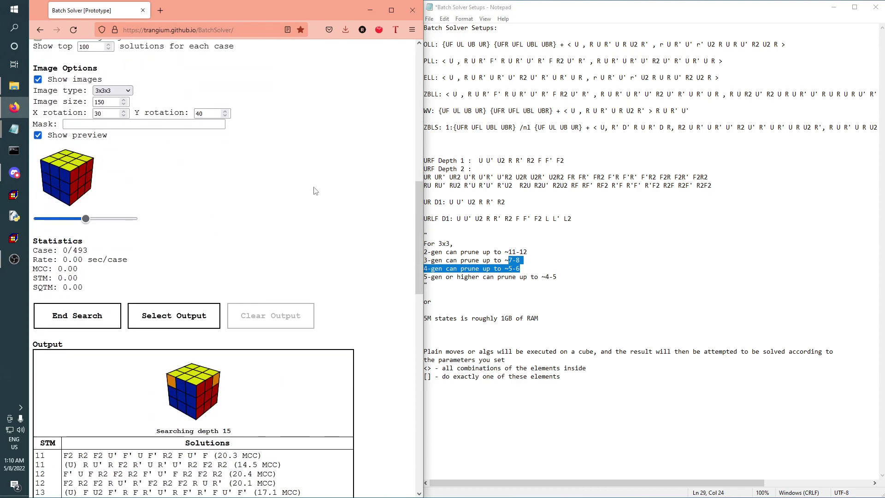
{"action": "scroll", "coordinate": [316, 190], "scroll_direction": "down", "scroll_amount": 4}
{"action": "left_click", "coordinate": [72, 175]}
{"action": "left_click", "coordinate": [268, 176]}
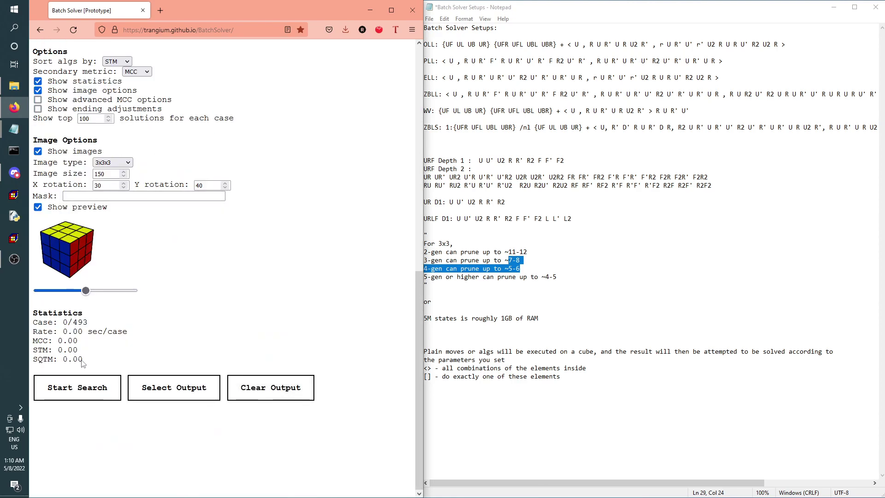
{"action": "left_click", "coordinate": [78, 387]}
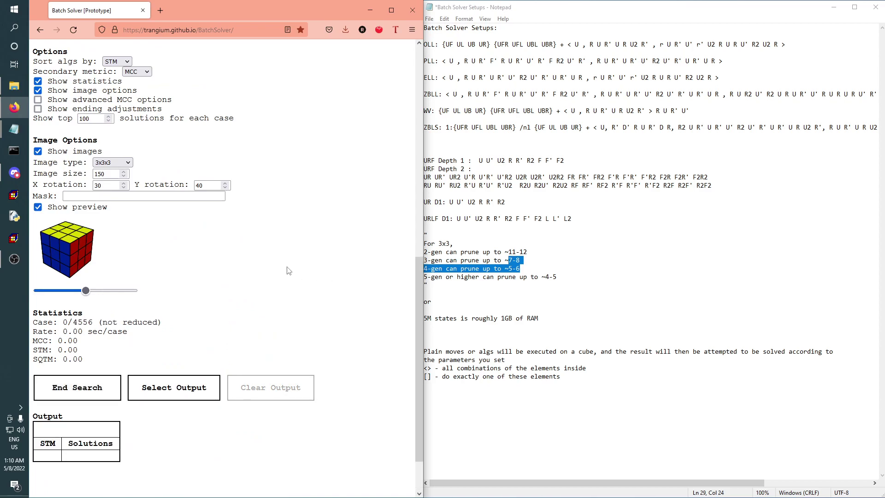
{"action": "scroll", "coordinate": [161, 198], "scroll_direction": "down", "scroll_amount": 2}
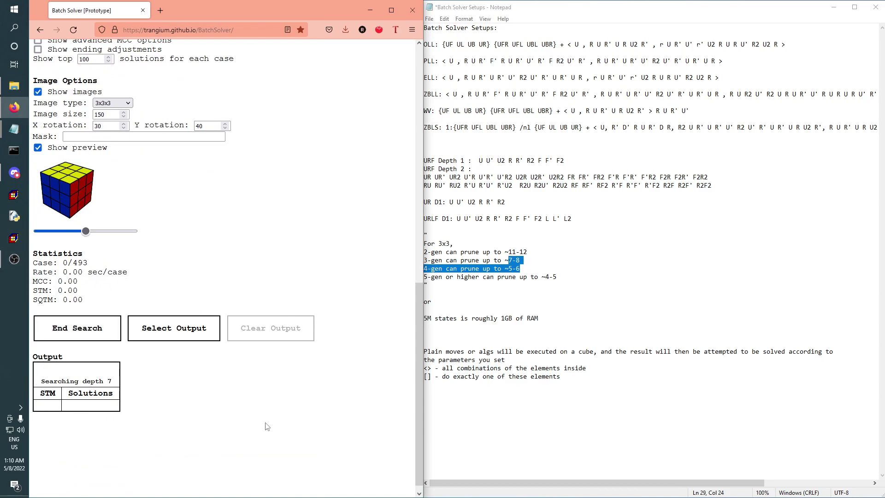
Add a third, empty subgroup row, remove it again, and return to the search output
{"action": "scroll", "coordinate": [134, 345], "scroll_direction": "up", "scroll_amount": 1}
{"action": "scroll", "coordinate": [133, 345], "scroll_direction": "up", "scroll_amount": 10}
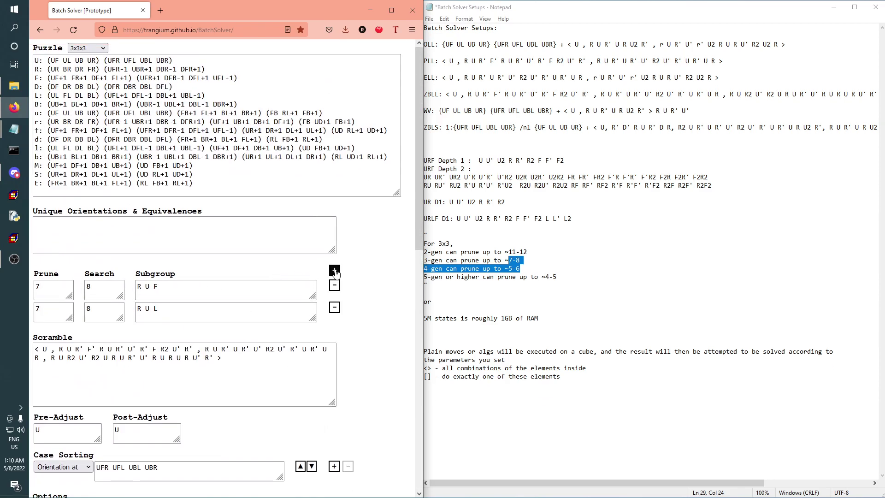
{"action": "left_click", "coordinate": [334, 270]}
{"action": "left_click", "coordinate": [334, 330]}
{"action": "scroll", "coordinate": [263, 313], "scroll_direction": "down", "scroll_amount": 5}
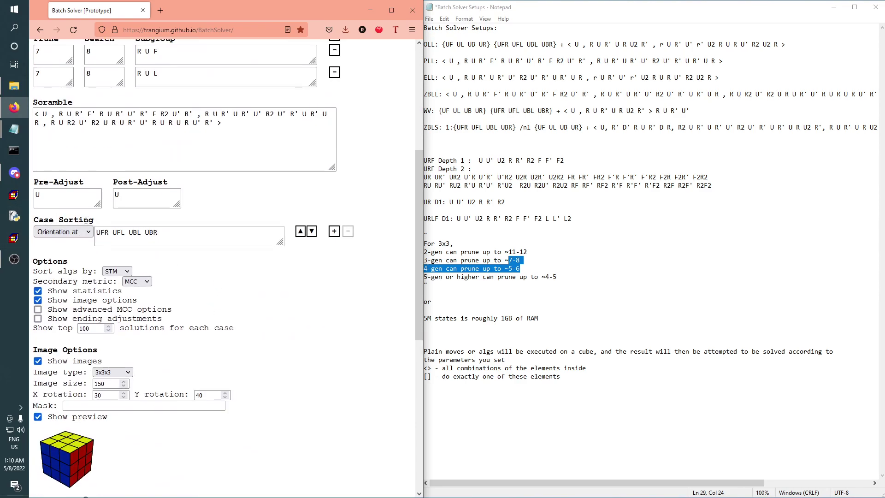
{"action": "scroll", "coordinate": [249, 234], "scroll_direction": "down", "scroll_amount": 6}
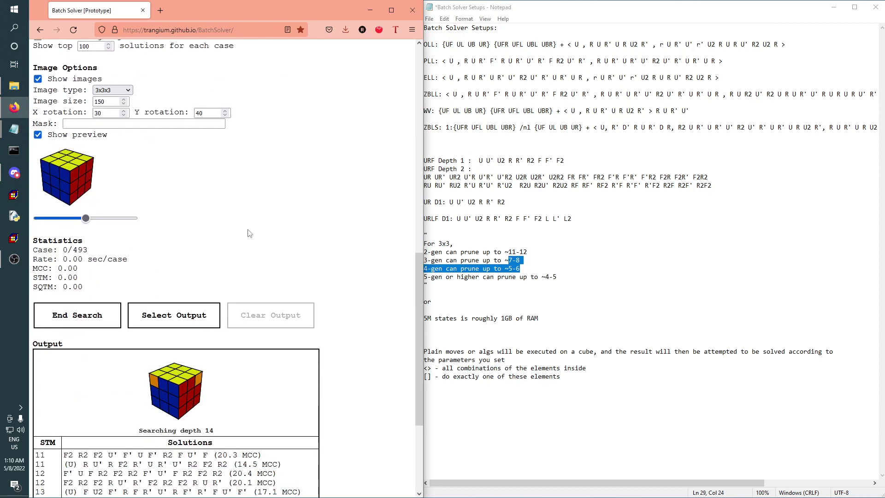
Check the "Sort algs by" setting and highlight the first few solutions in the output to examine their ordering
{"action": "scroll", "coordinate": [249, 233], "scroll_direction": "up", "scroll_amount": 1}
{"action": "scroll", "coordinate": [247, 214], "scroll_direction": "up", "scroll_amount": 3}
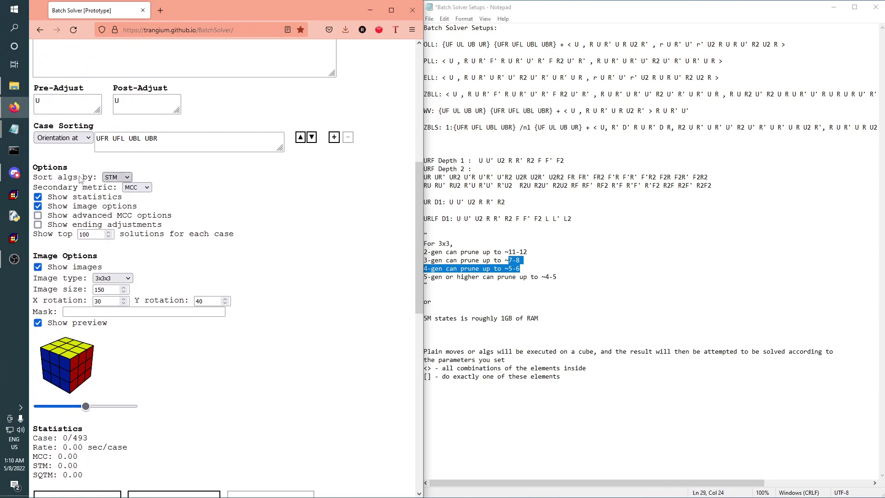
{"action": "left_click", "coordinate": [120, 179]}
{"action": "left_click", "coordinate": [124, 179]}
{"action": "scroll", "coordinate": [111, 301], "scroll_direction": "down", "scroll_amount": 9}
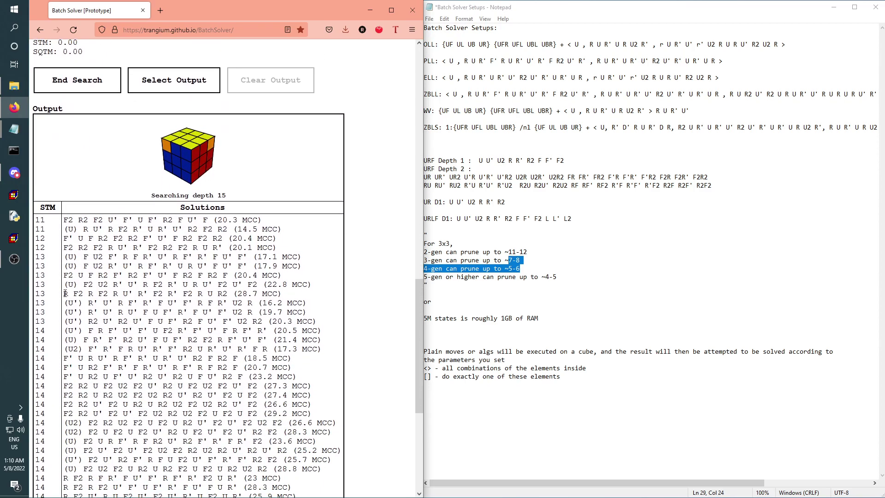
{"action": "left_click_drag", "start_coordinate": [70, 218], "coordinate": [254, 248]}
{"action": "left_click", "coordinate": [306, 172]}
Review the choices for "Sort algs by" and "Secondary metric", keeping STM and MCC
{"action": "scroll", "coordinate": [298, 171], "scroll_direction": "up", "scroll_amount": 6}
{"action": "scroll", "coordinate": [298, 171], "scroll_direction": "up", "scroll_amount": 5}
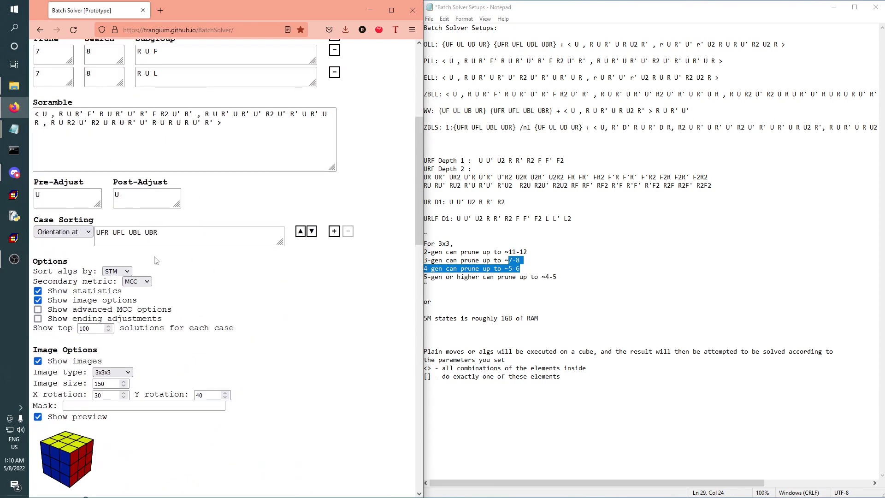
{"action": "left_click", "coordinate": [118, 273]}
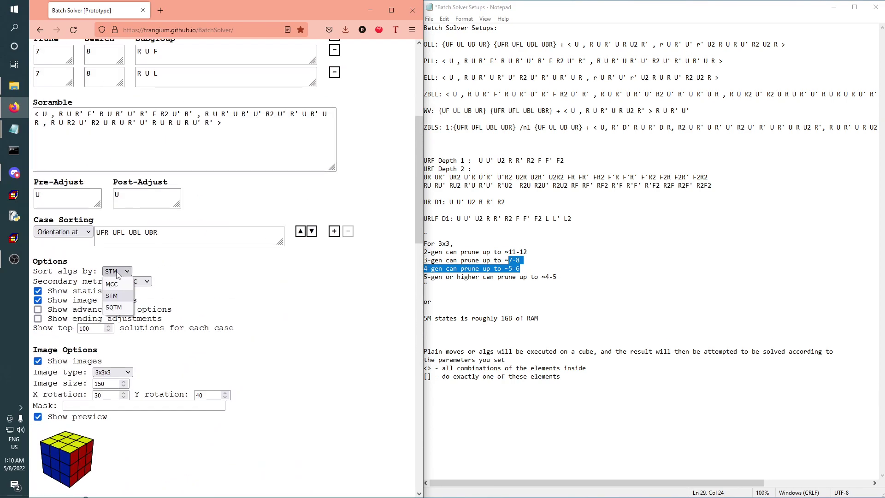
{"action": "left_click", "coordinate": [137, 283]}
{"action": "left_click", "coordinate": [140, 306]}
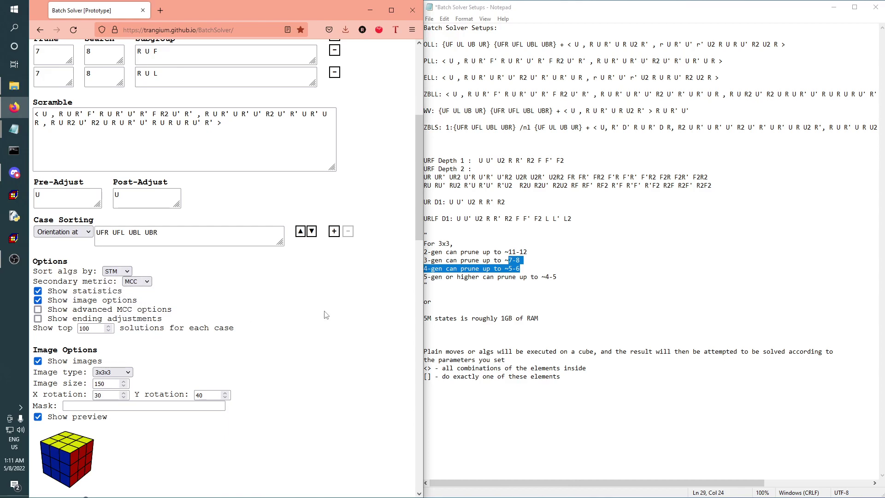
Review the "Sort algs by" choices again, keeping STM, and compare both metric settings with the search output
{"action": "scroll", "coordinate": [105, 140], "scroll_direction": "down", "scroll_amount": 3}
{"action": "left_click", "coordinate": [116, 131]}
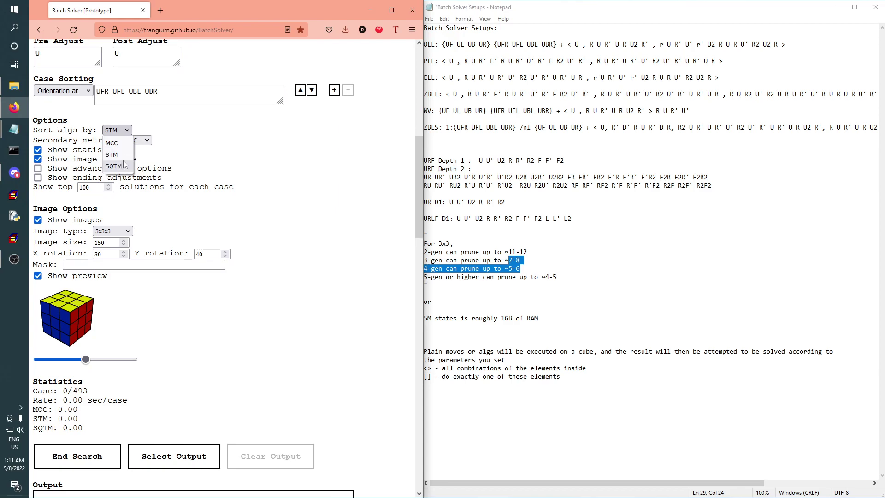
{"action": "left_click", "coordinate": [109, 132]}
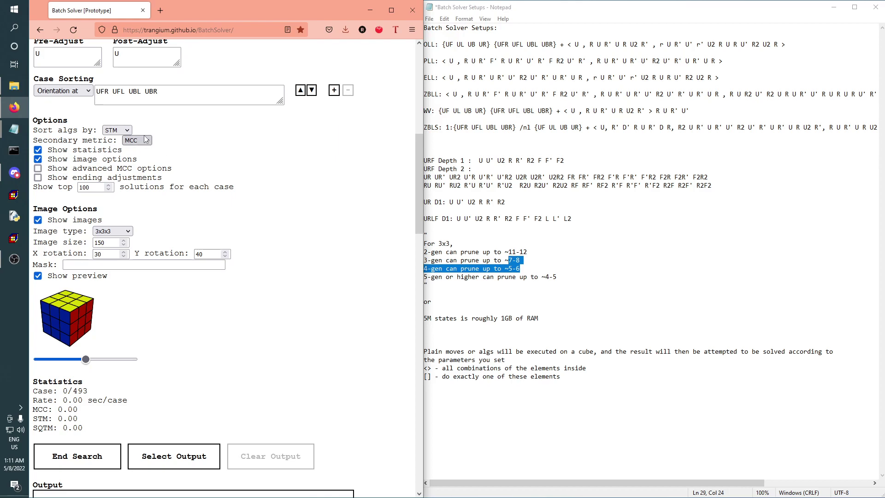
{"action": "scroll", "coordinate": [147, 166], "scroll_direction": "down", "scroll_amount": 7}
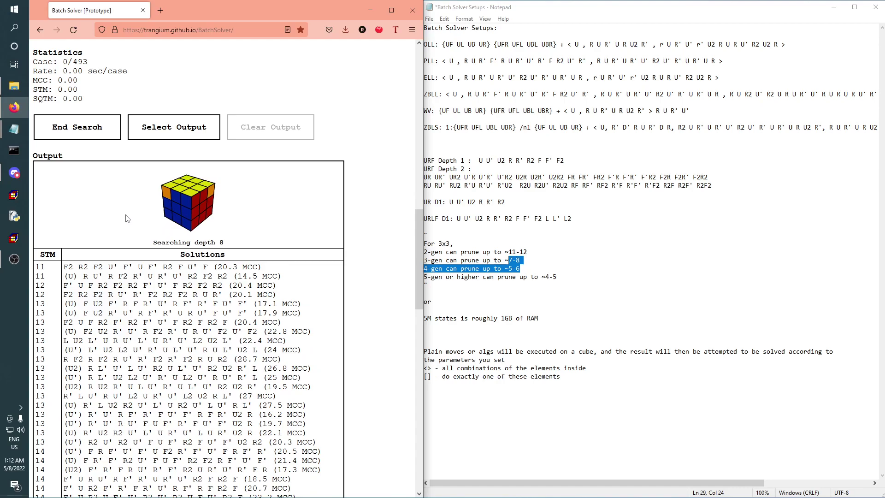
{"action": "scroll", "coordinate": [134, 215], "scroll_direction": "up", "scroll_amount": 5}
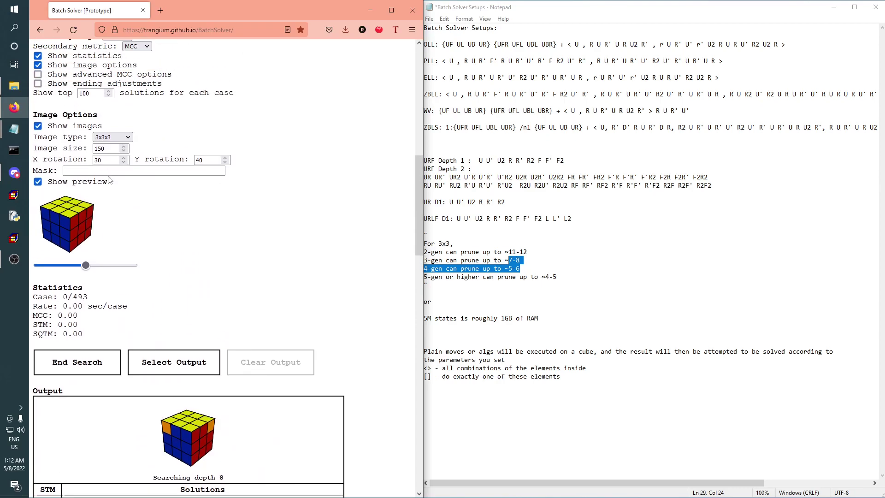
{"action": "scroll", "coordinate": [123, 139], "scroll_direction": "up", "scroll_amount": 1}
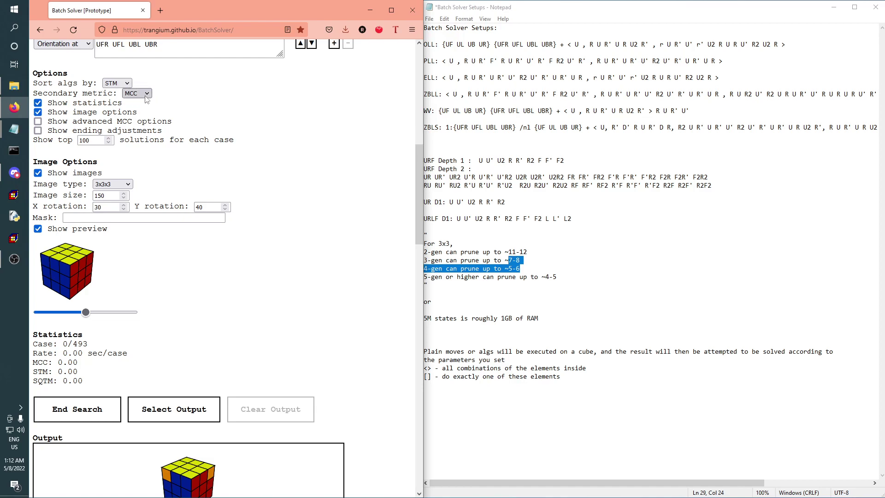
{"action": "scroll", "coordinate": [140, 157], "scroll_direction": "down", "scroll_amount": 5}
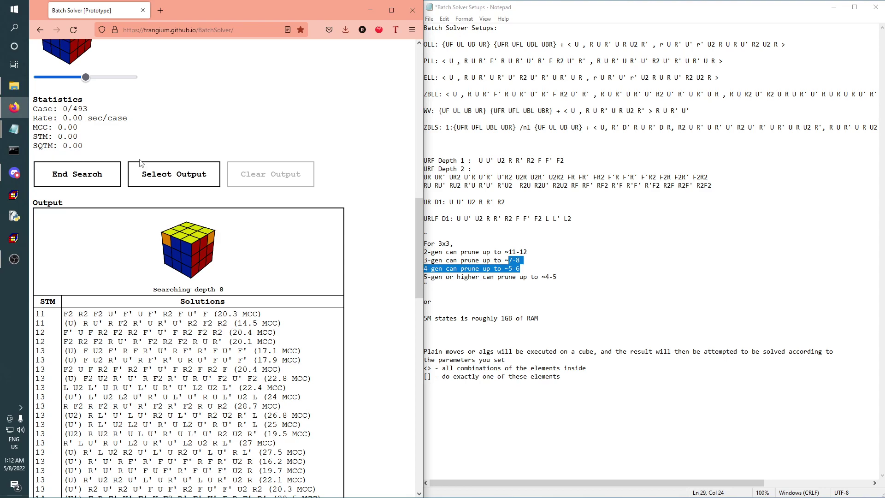
{"action": "scroll", "coordinate": [161, 169], "scroll_direction": "down", "scroll_amount": 2}
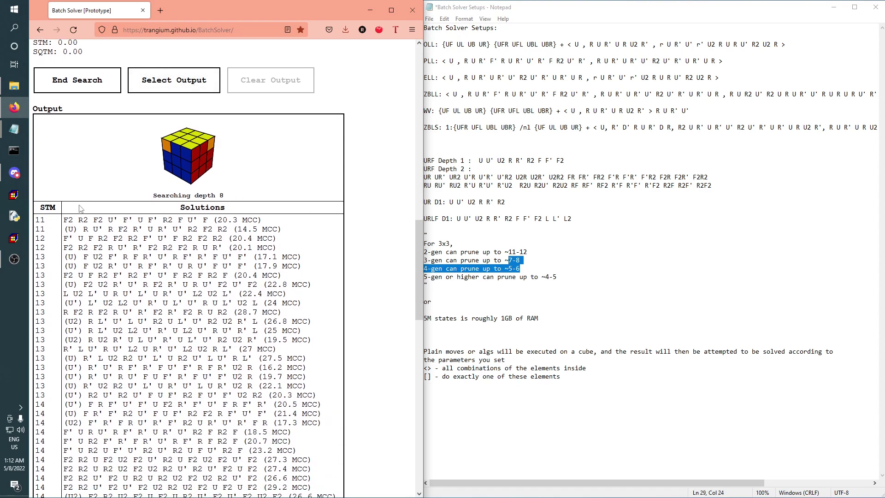
Highlight the STM values, move sequences and MCC ratings of the first two solutions to compare them
{"action": "left_click_drag", "start_coordinate": [33, 216], "coordinate": [57, 232]}
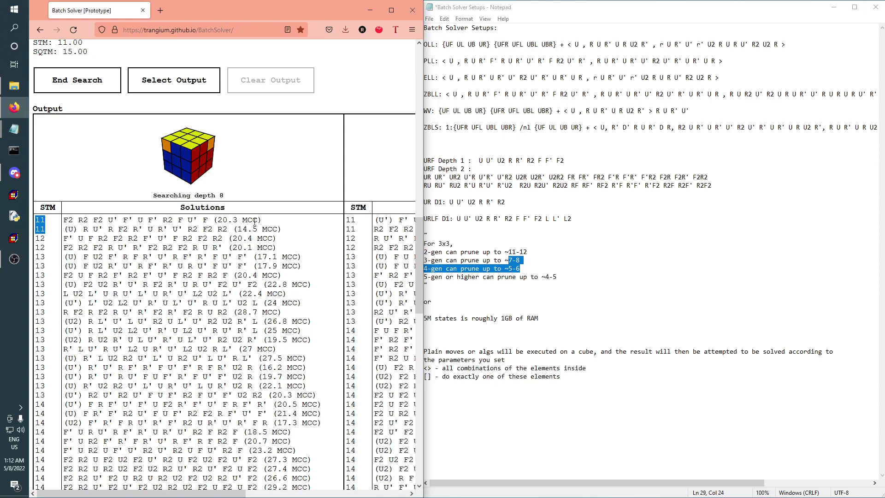
{"action": "left_click_drag", "start_coordinate": [218, 221], "coordinate": [258, 220]}
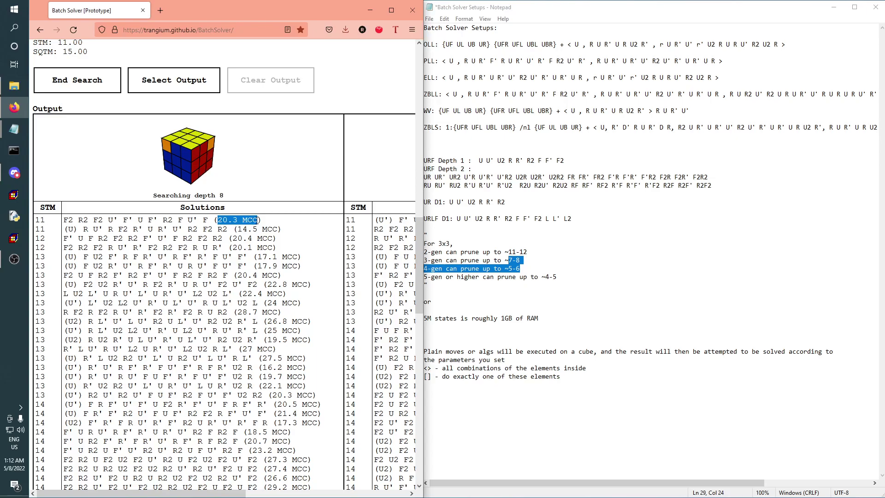
{"action": "left_click_drag", "start_coordinate": [69, 228], "coordinate": [235, 229]}
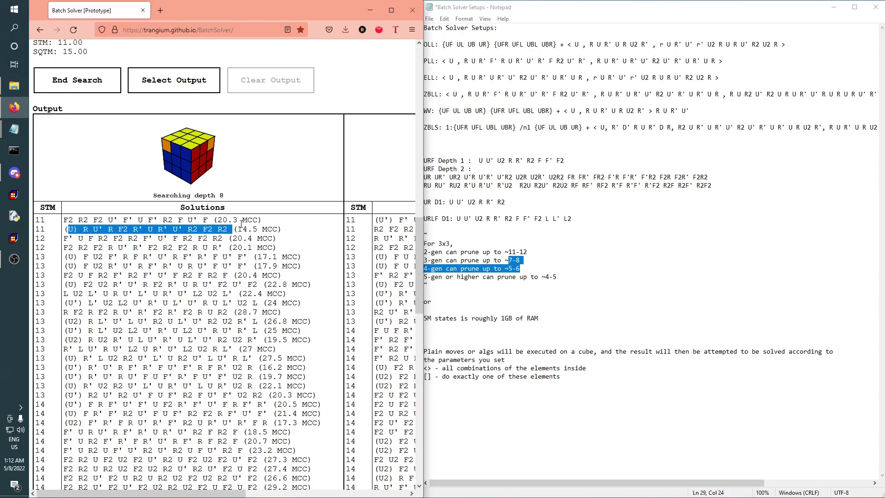
{"action": "left_click_drag", "start_coordinate": [239, 229], "coordinate": [285, 233]}
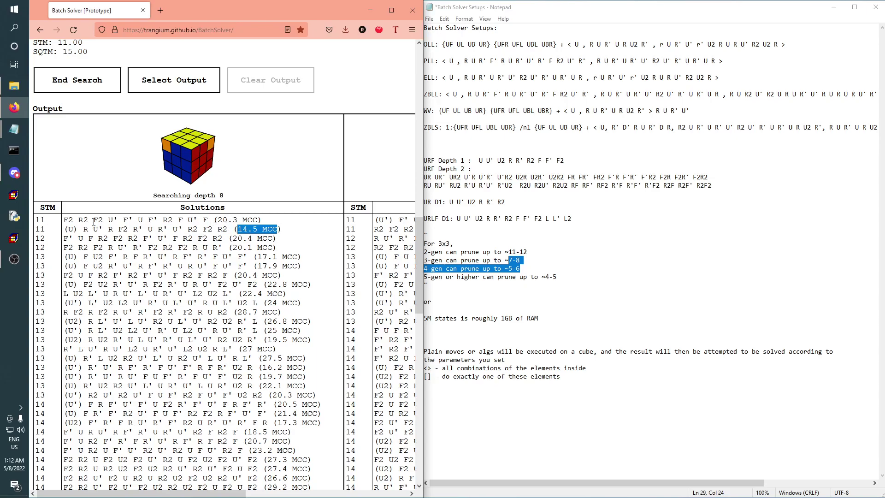
{"action": "left_click_drag", "start_coordinate": [85, 229], "coordinate": [235, 230]}
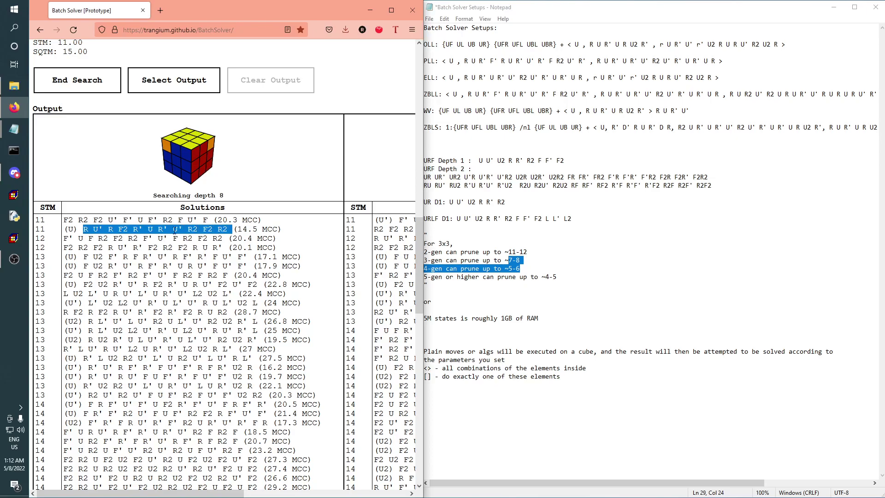
{"action": "left_click_drag", "start_coordinate": [63, 220], "coordinate": [273, 221]}
Examine the display options, including "Show ending adjustments", against the solutions listed in the output
{"action": "scroll", "coordinate": [274, 220], "scroll_direction": "up", "scroll_amount": 2}
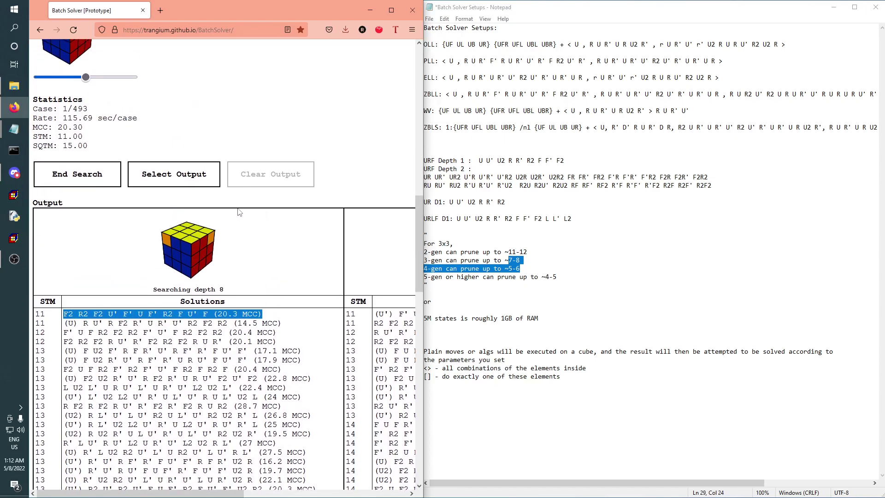
{"action": "scroll", "coordinate": [231, 210], "scroll_direction": "up", "scroll_amount": 2}
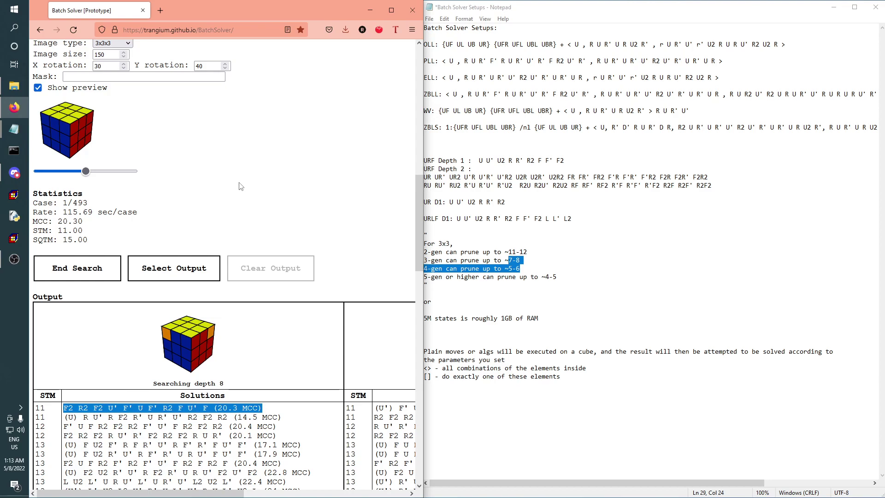
{"action": "scroll", "coordinate": [260, 221], "scroll_direction": "up", "scroll_amount": 6}
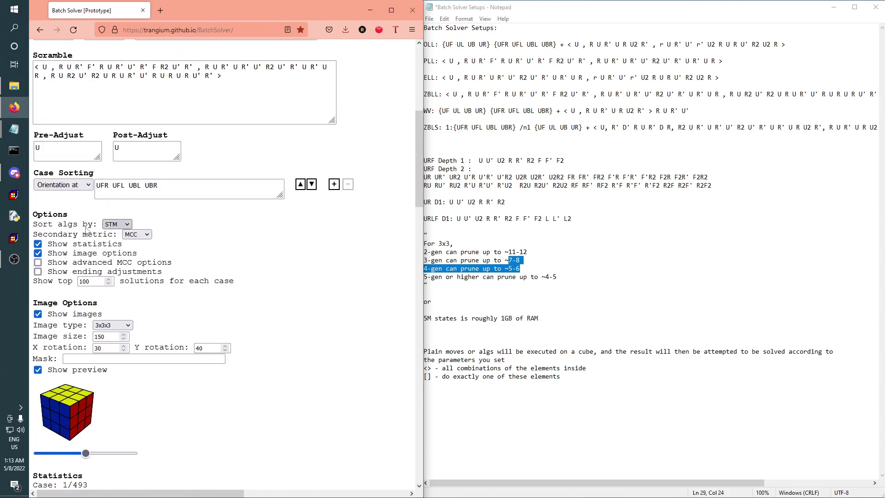
{"action": "scroll", "coordinate": [45, 354], "scroll_direction": "down", "scroll_amount": 3}
{"action": "scroll", "coordinate": [83, 361], "scroll_direction": "up", "scroll_amount": 3}
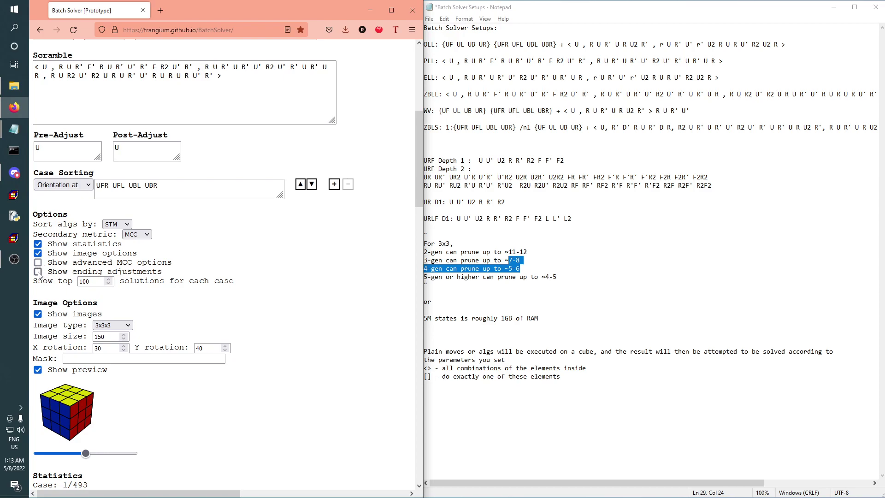
{"action": "scroll", "coordinate": [39, 274], "scroll_direction": "down", "scroll_amount": 7}
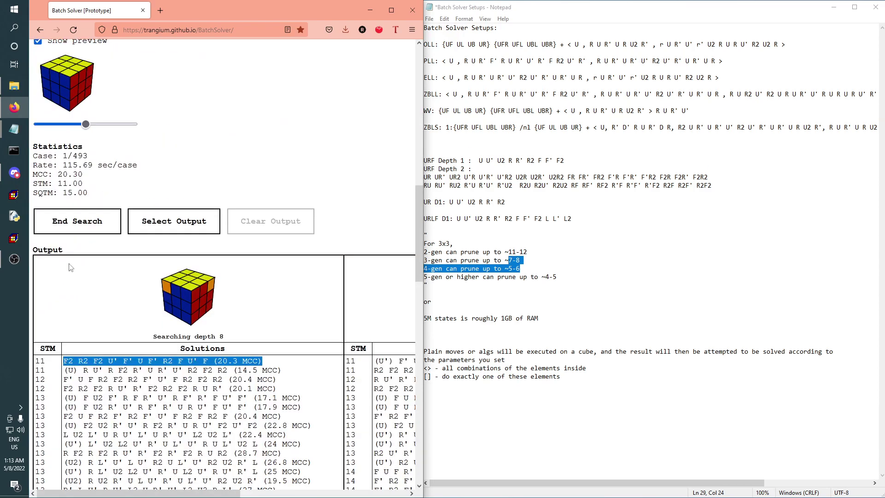
{"action": "left_click", "coordinate": [235, 368]}
{"action": "scroll", "coordinate": [251, 342], "scroll_direction": "down", "scroll_amount": 2}
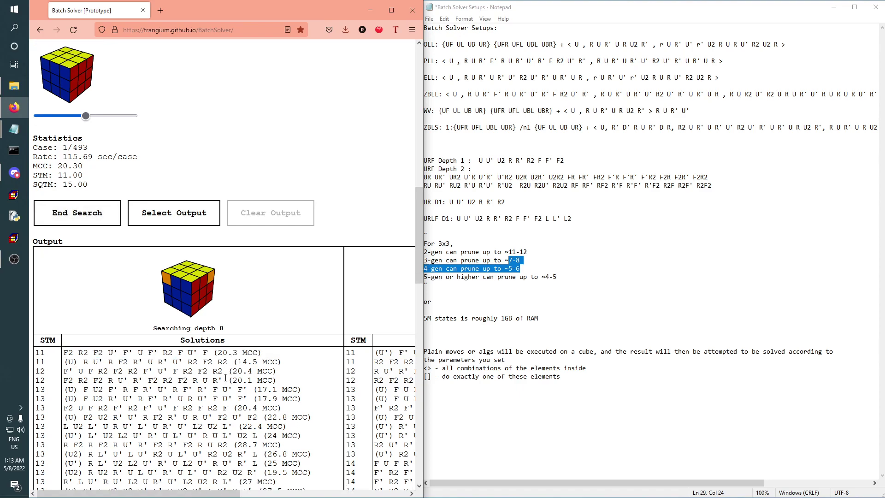
{"action": "scroll", "coordinate": [254, 338], "scroll_direction": "up", "scroll_amount": 2}
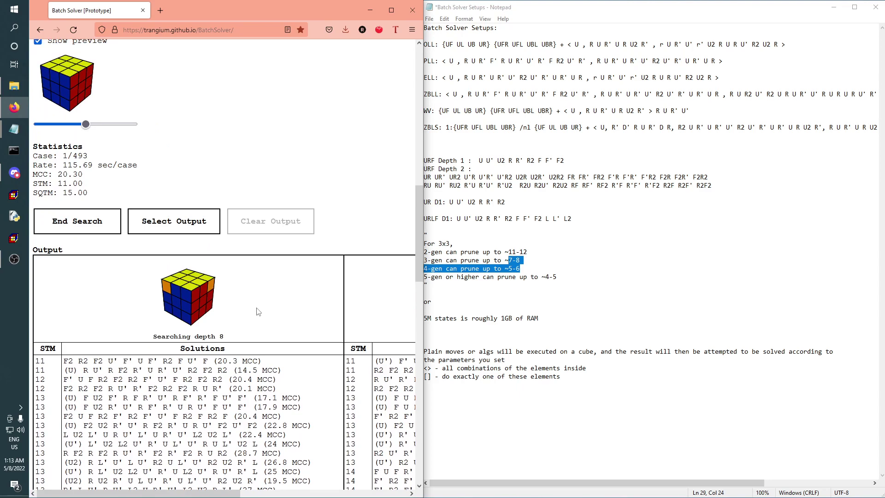
End the running search and restart it from a cleared output with "Show ending adjustments" enabled
{"action": "left_click", "coordinate": [77, 221]}
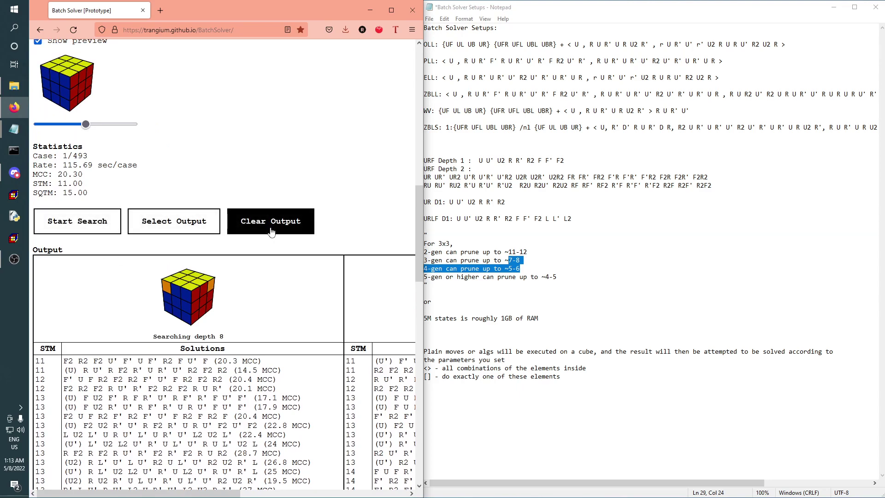
{"action": "left_click", "coordinate": [271, 221]}
{"action": "scroll", "coordinate": [65, 304], "scroll_direction": "up", "scroll_amount": 5}
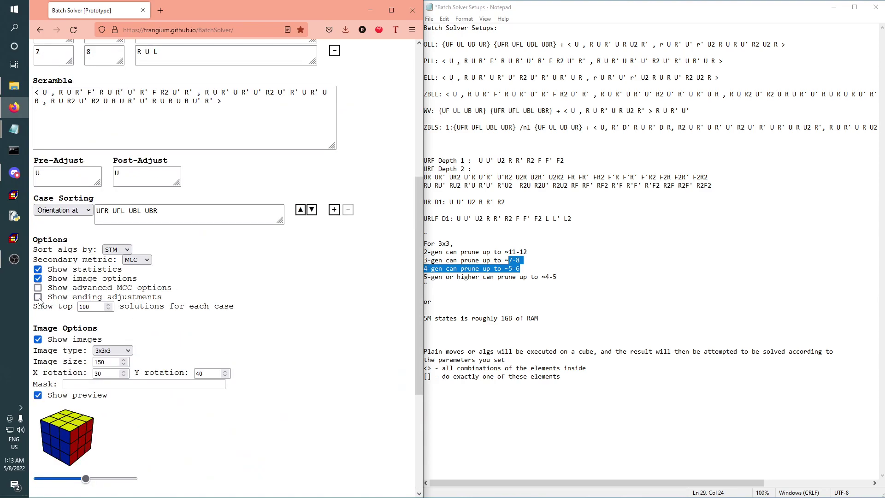
{"action": "scroll", "coordinate": [40, 301], "scroll_direction": "down", "scroll_amount": 4}
{"action": "left_click", "coordinate": [86, 391]}
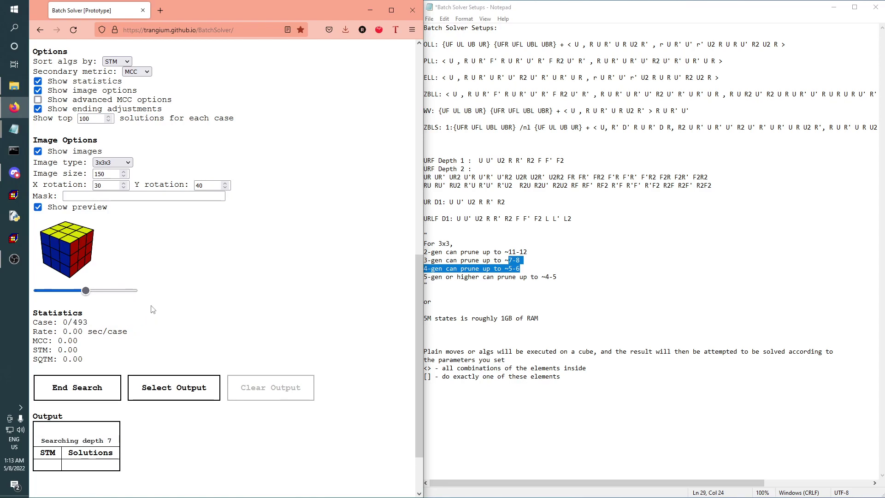
Check the limit on solutions shown for each case, keeping 100, and review the neighbouring options
{"action": "scroll", "coordinate": [171, 389], "scroll_direction": "up", "scroll_amount": 2}
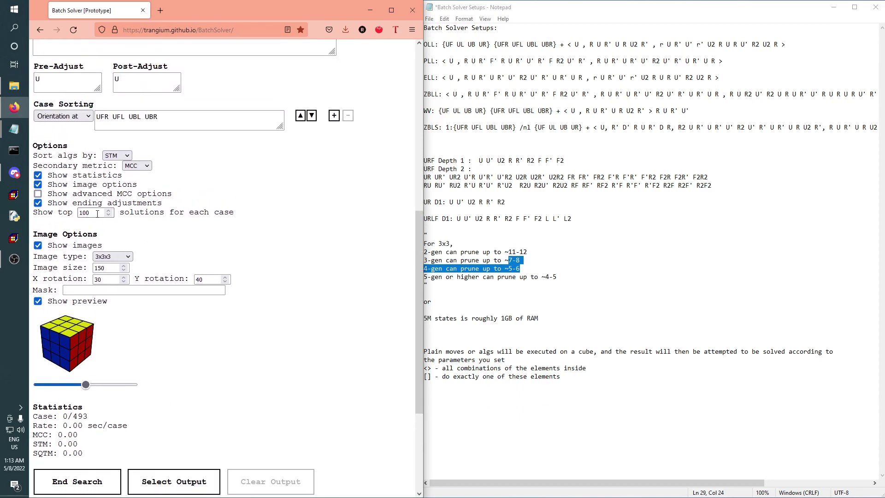
{"action": "left_click_drag", "start_coordinate": [97, 214], "coordinate": [76, 214]}
{"action": "scroll", "coordinate": [220, 254], "scroll_direction": "down", "scroll_amount": 3}
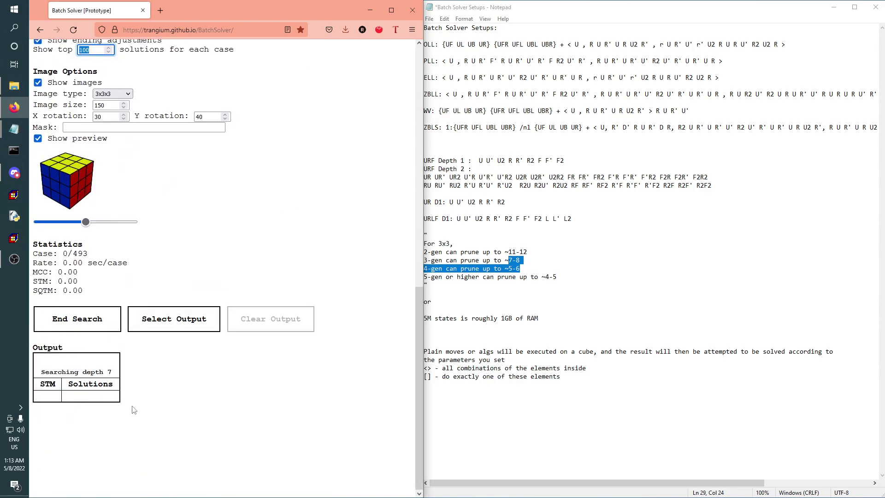
{"action": "scroll", "coordinate": [115, 385], "scroll_direction": "up", "scroll_amount": 5}
{"action": "scroll", "coordinate": [131, 343], "scroll_direction": "up", "scroll_amount": 1}
{"action": "scroll", "coordinate": [132, 343], "scroll_direction": "down", "scroll_amount": 1}
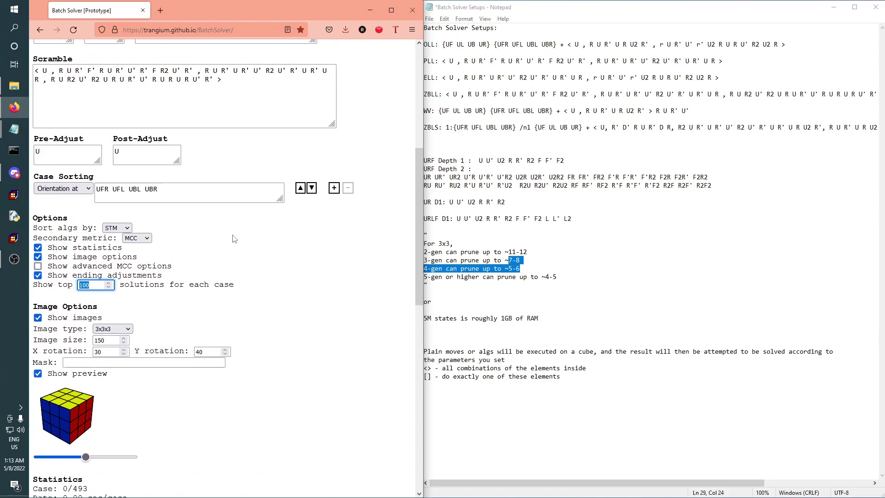
{"action": "left_click", "coordinate": [157, 267]}
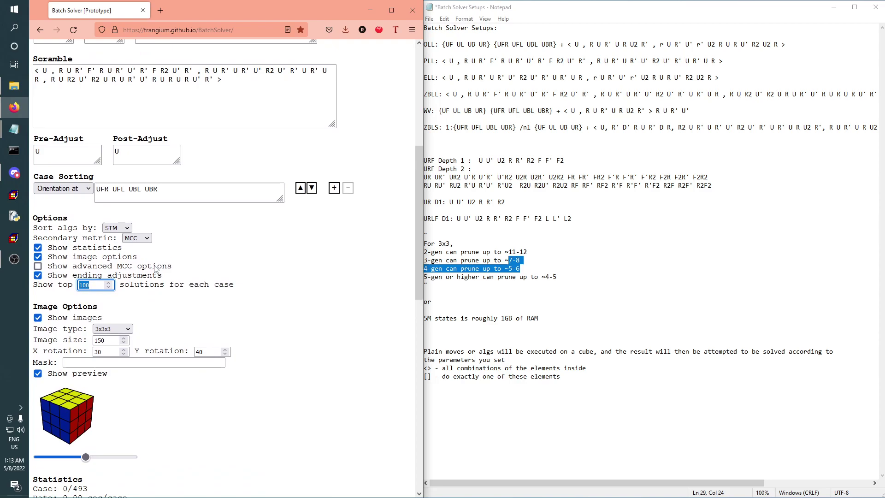
{"action": "left_click", "coordinate": [91, 269]}
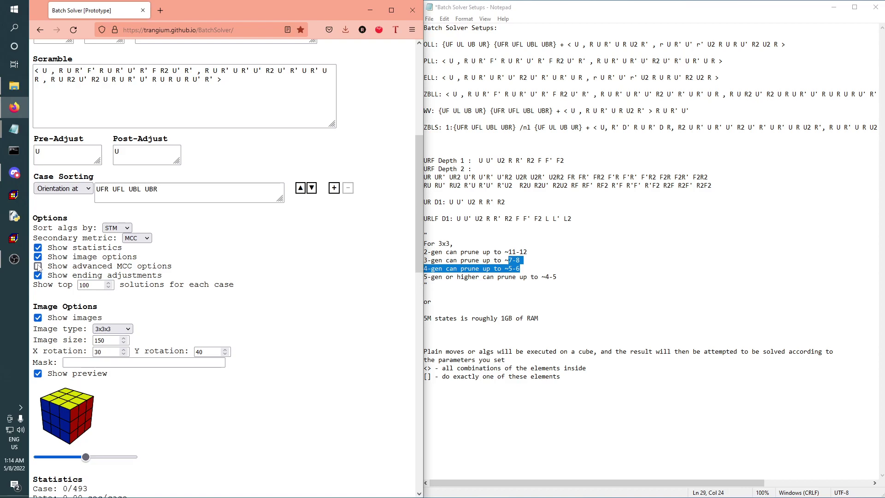
Show the advanced MCC options, examine the multiplier and penalty settings, and hide them again
{"action": "left_click", "coordinate": [38, 267]}
{"action": "scroll", "coordinate": [42, 258], "scroll_direction": "down", "scroll_amount": 7}
{"action": "scroll", "coordinate": [51, 207], "scroll_direction": "up", "scroll_amount": 6}
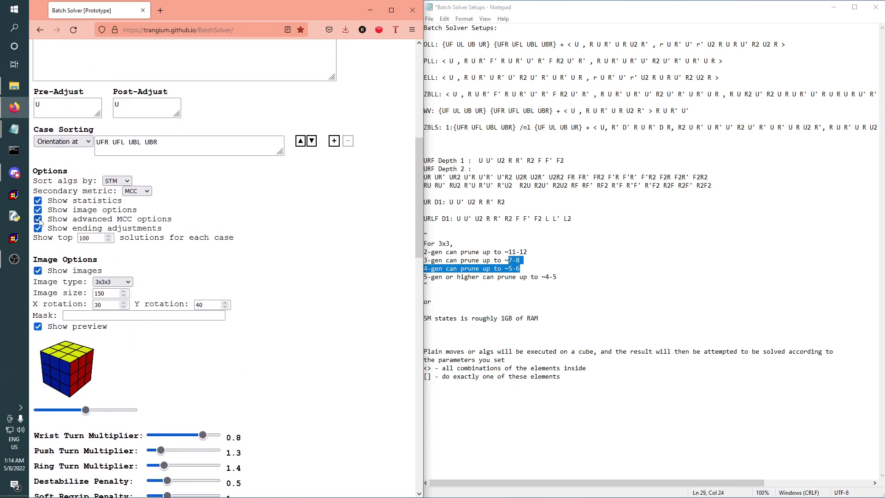
{"action": "left_click", "coordinate": [38, 219]}
{"action": "left_click", "coordinate": [38, 219]}
{"action": "scroll", "coordinate": [60, 203], "scroll_direction": "down", "scroll_amount": 5}
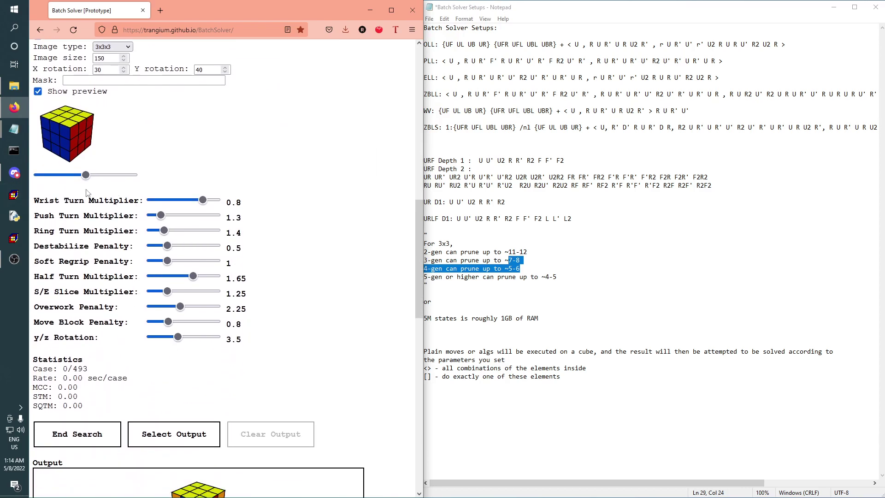
{"action": "left_click_drag", "start_coordinate": [34, 290], "coordinate": [81, 344]}
{"action": "left_click", "coordinate": [101, 359]}
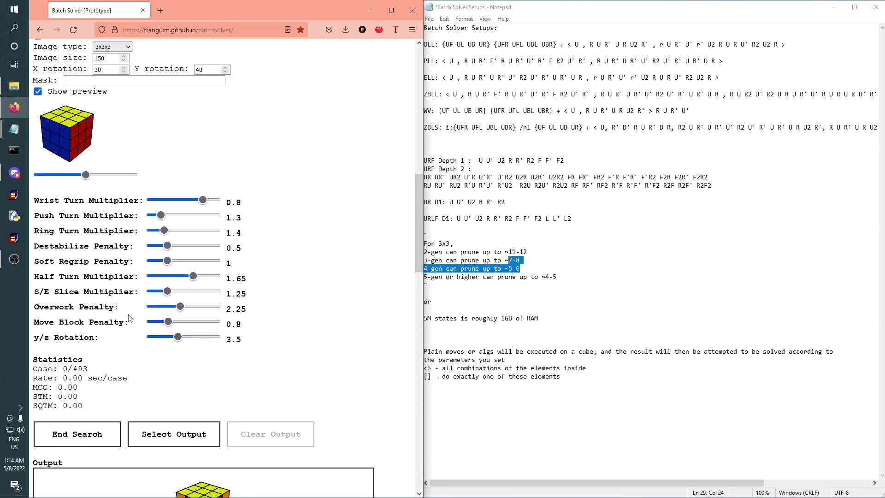
{"action": "scroll", "coordinate": [134, 317], "scroll_direction": "up", "scroll_amount": 5}
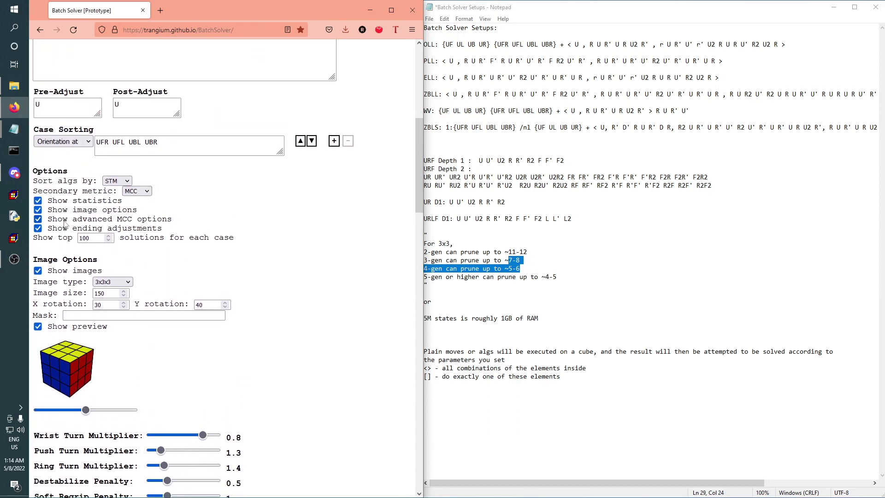
{"action": "left_click", "coordinate": [39, 220]}
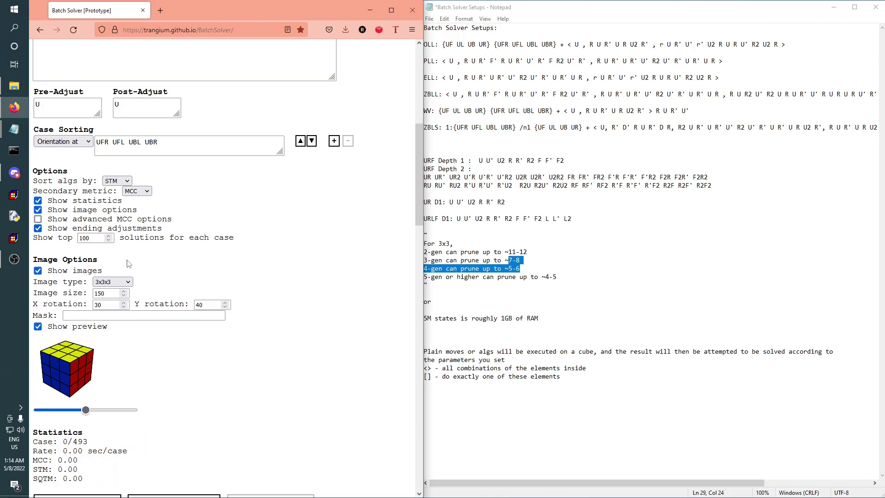
Examine the ending adjustments listed after the solutions in the new search output
{"action": "scroll", "coordinate": [134, 258], "scroll_direction": "down", "scroll_amount": 2}
{"action": "scroll", "coordinate": [141, 265], "scroll_direction": "down", "scroll_amount": 8}
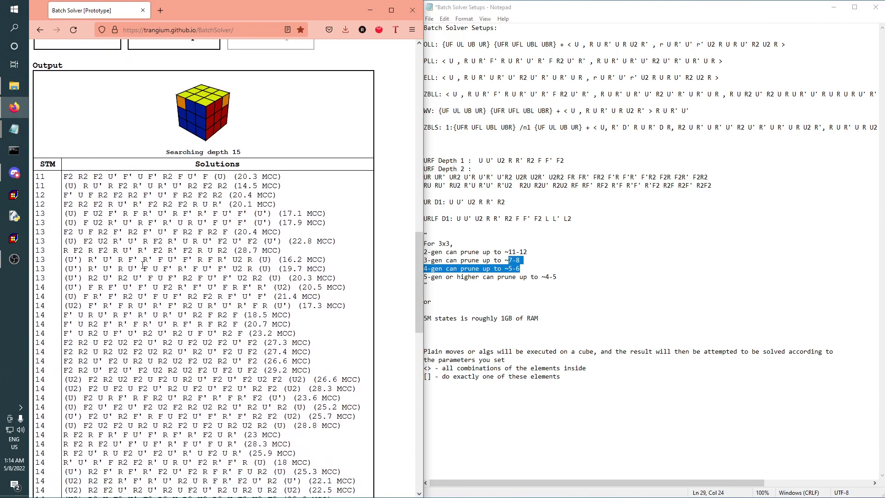
{"action": "scroll", "coordinate": [143, 265], "scroll_direction": "up", "scroll_amount": 6}
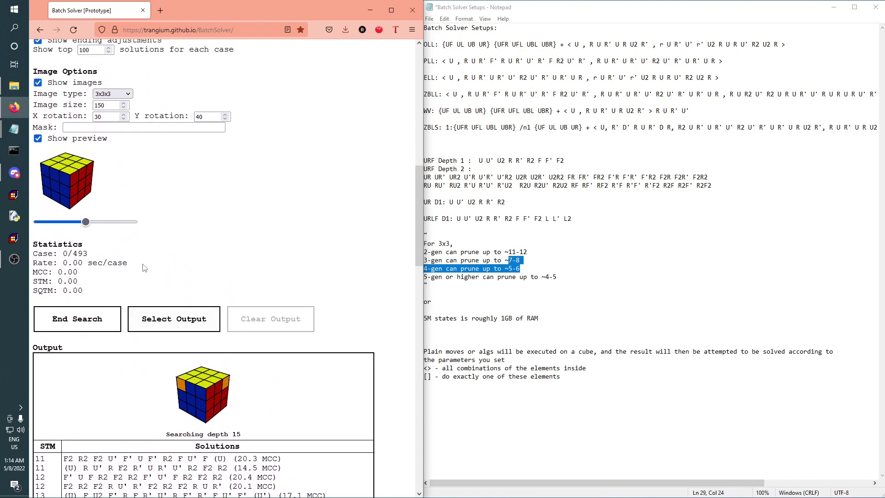
{"action": "scroll", "coordinate": [106, 276], "scroll_direction": "down", "scroll_amount": 3}
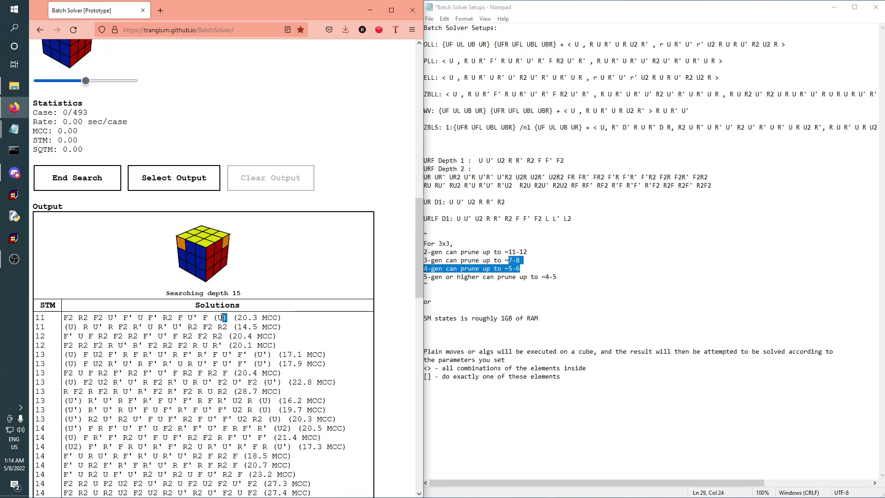
Review the available image types, end the running search and clear its output
{"action": "left_click_drag", "start_coordinate": [223, 318], "coordinate": [219, 317]}
{"action": "left_click", "coordinate": [274, 362]}
{"action": "scroll", "coordinate": [141, 355], "scroll_direction": "up", "scroll_amount": 5}
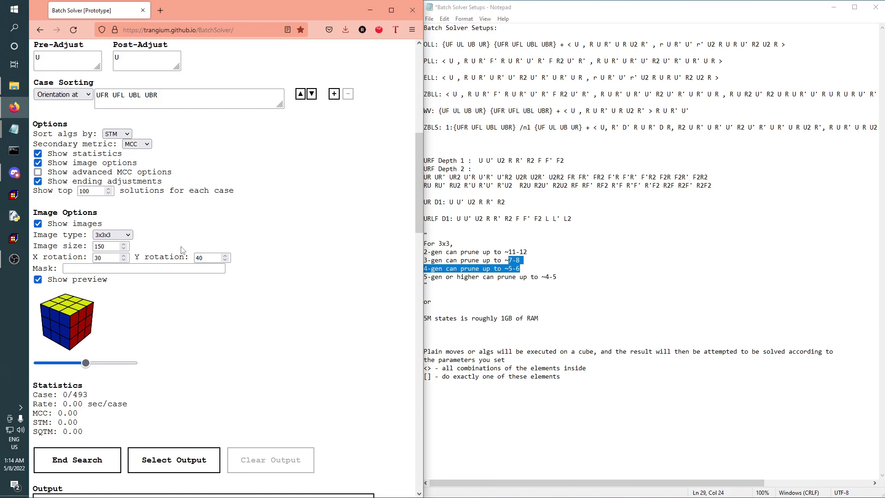
{"action": "scroll", "coordinate": [174, 256], "scroll_direction": "down", "scroll_amount": 1}
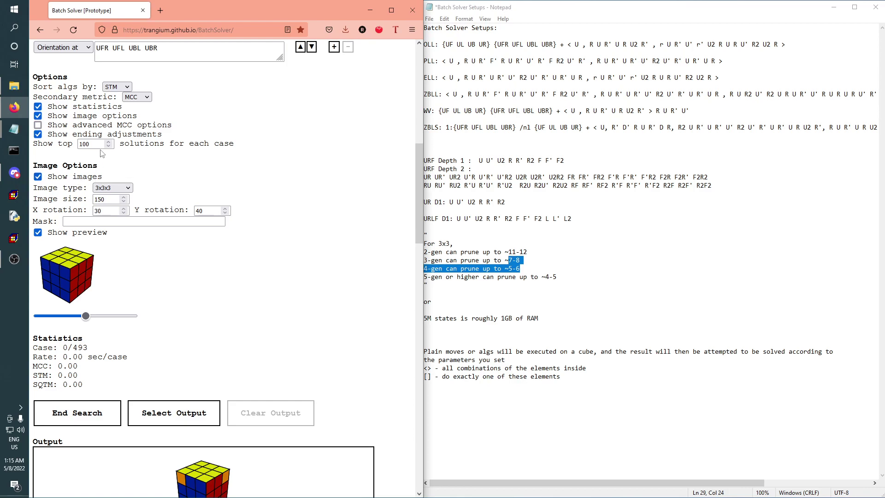
{"action": "left_click", "coordinate": [117, 188]}
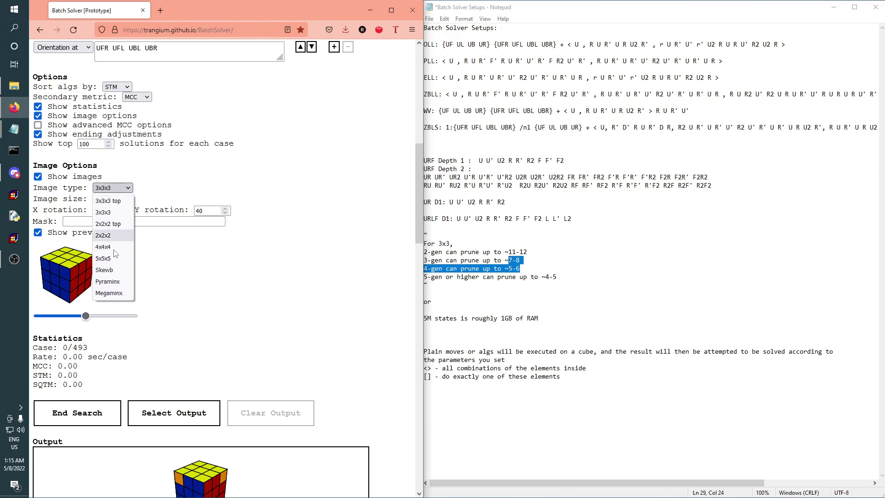
{"action": "left_click", "coordinate": [197, 303]}
{"action": "left_click", "coordinate": [99, 410]}
{"action": "left_click", "coordinate": [271, 413]}
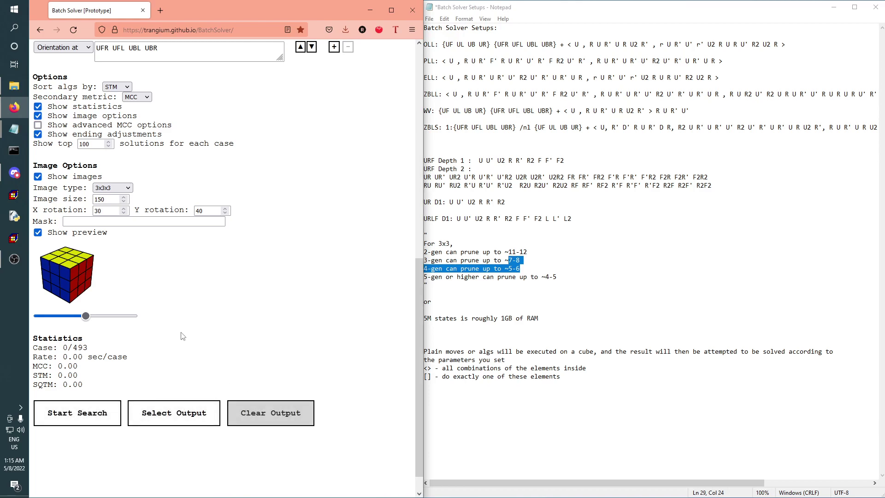
Preview the "3x3x3 top" image type and switch the image type back to 3x3x3
{"action": "left_click", "coordinate": [124, 188]}
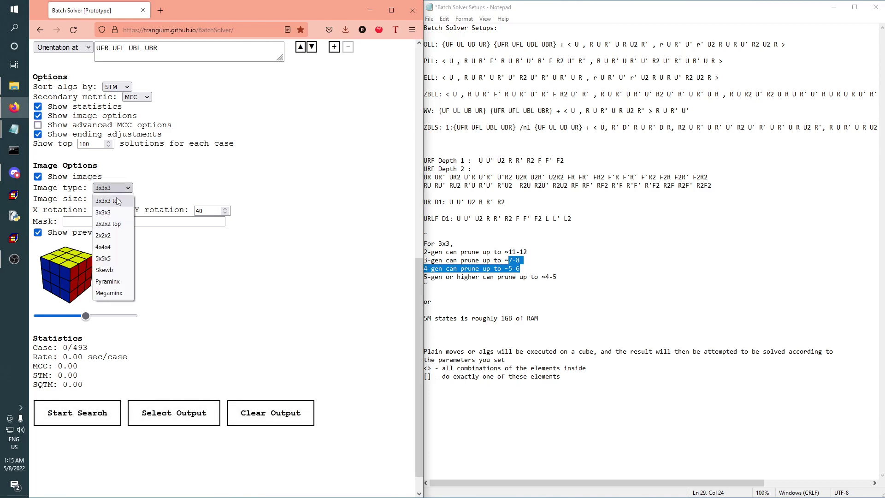
{"action": "left_click", "coordinate": [117, 201]}
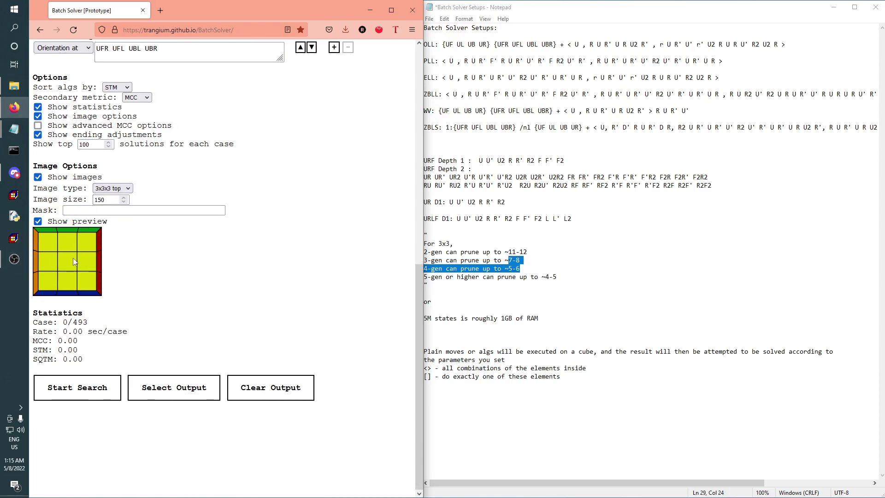
{"action": "left_click", "coordinate": [115, 190]}
{"action": "left_click", "coordinate": [113, 210]}
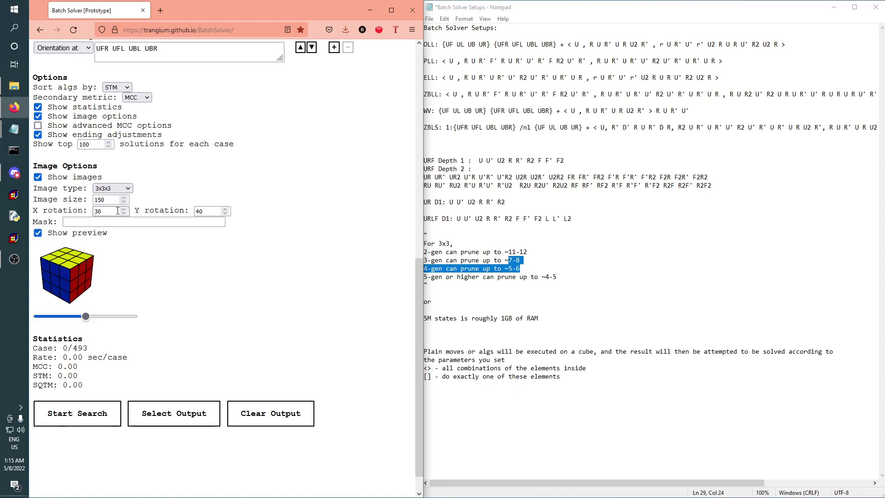
Lower the slider below the cube preview slightly and set the image size to 100
{"action": "mouse_move", "coordinate": [85, 317]}
{"action": "left_mouse_down"}
{"action": "mouse_move", "coordinate": [47, 318]}
{"action": "mouse_move", "coordinate": [83, 317]}
{"action": "left_mouse_up"}
{"action": "left_click_drag", "start_coordinate": [106, 200], "coordinate": [91, 200]}
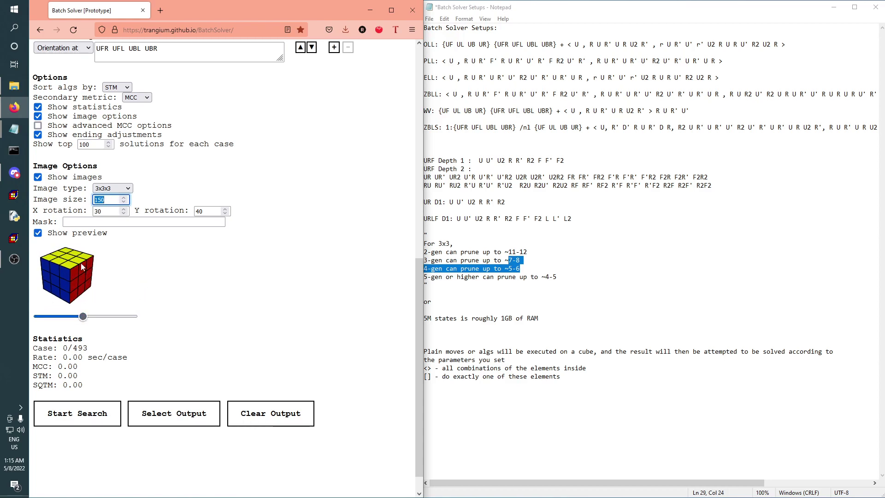
{"action": "left_click", "coordinate": [112, 198]}
{"action": "double_click", "coordinate": [112, 199]}
{"action": "type", "text": "100"}
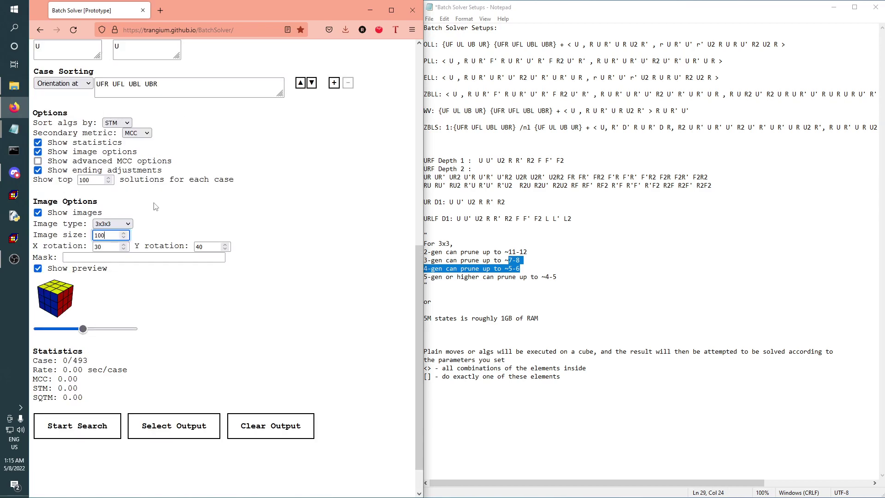
Set the cube image's X rotation to 50 and its Y rotation to 30
{"action": "double_click", "coordinate": [93, 247]}
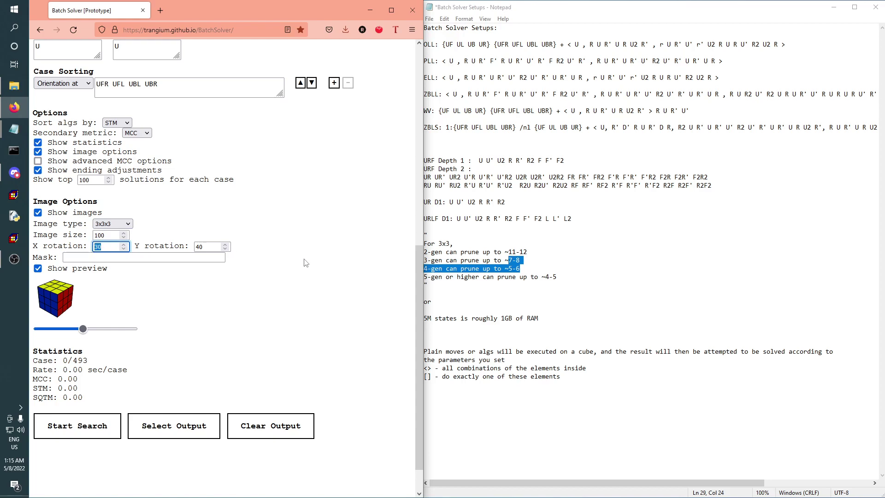
{"action": "key", "text": "BackSpace"}
{"action": "type", "text": "50"}
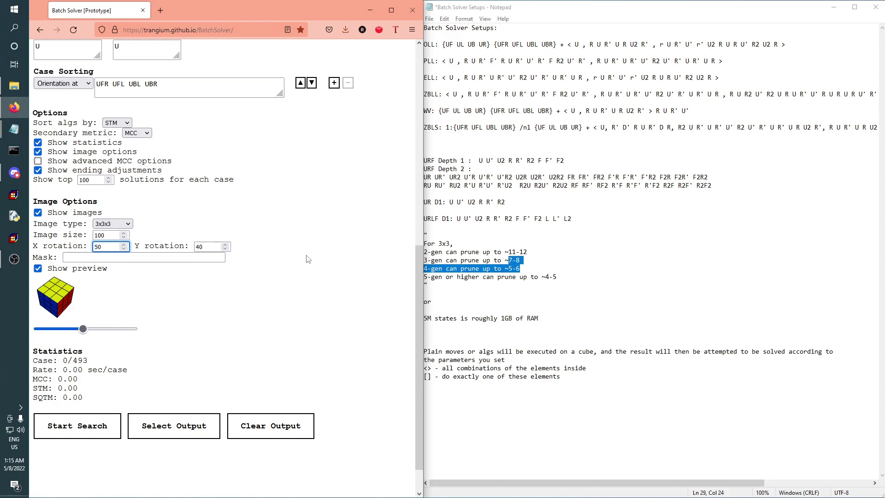
{"action": "left_click", "coordinate": [222, 248]}
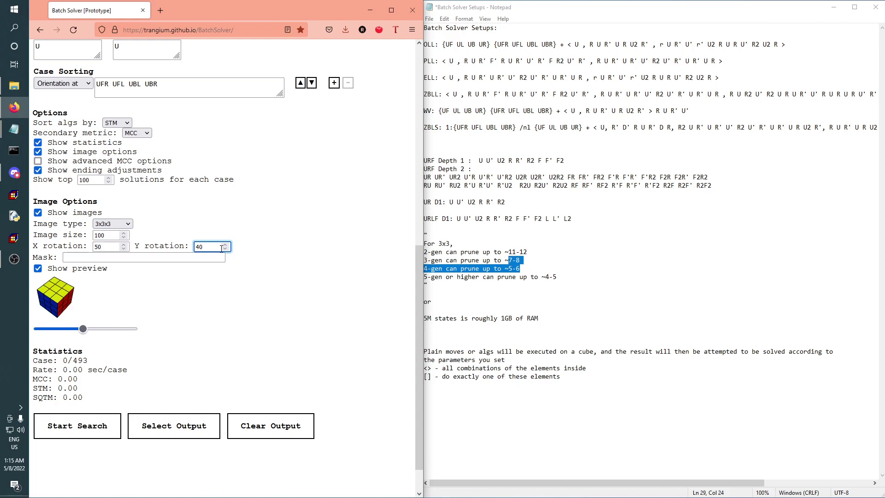
{"action": "key", "text": "BackSpace"}
{"action": "key", "text": "BackSpace"}
{"action": "type", "text": "30"}
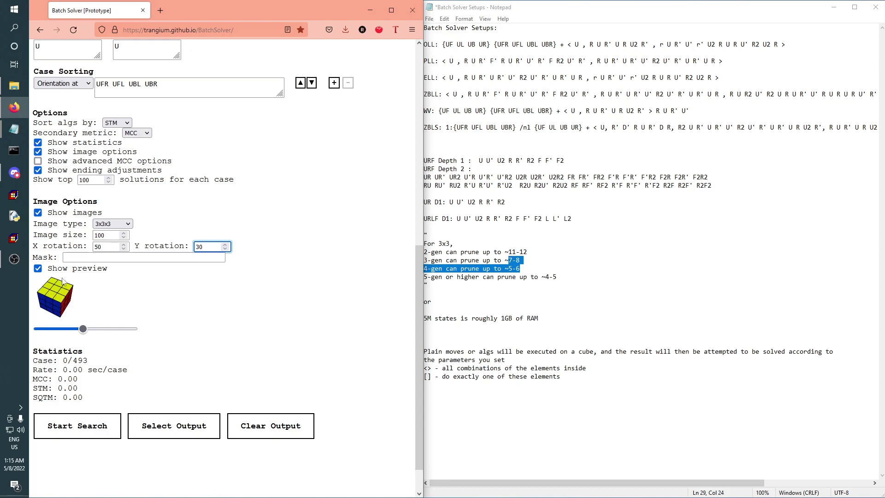
Start a search with the changed image settings and examine the case, rate, MCC, STM and SQTM statistics
{"action": "left_click", "coordinate": [77, 425]}
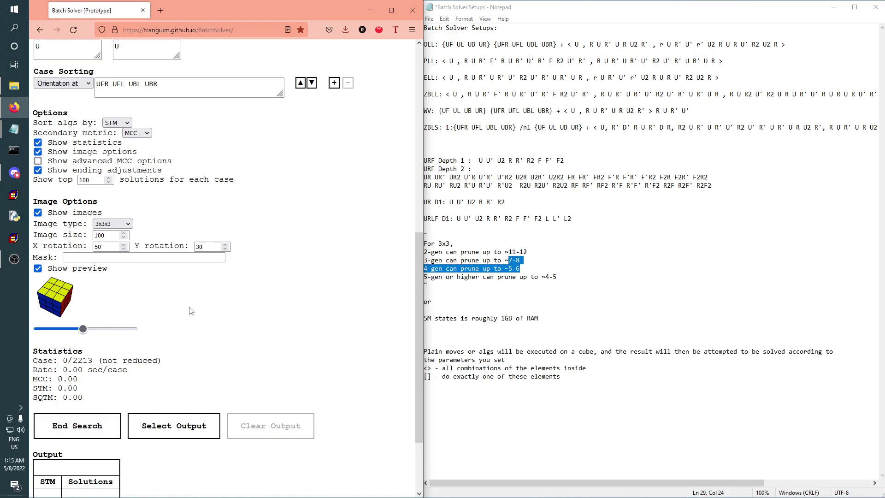
{"action": "scroll", "coordinate": [193, 309], "scroll_direction": "down", "scroll_amount": 2}
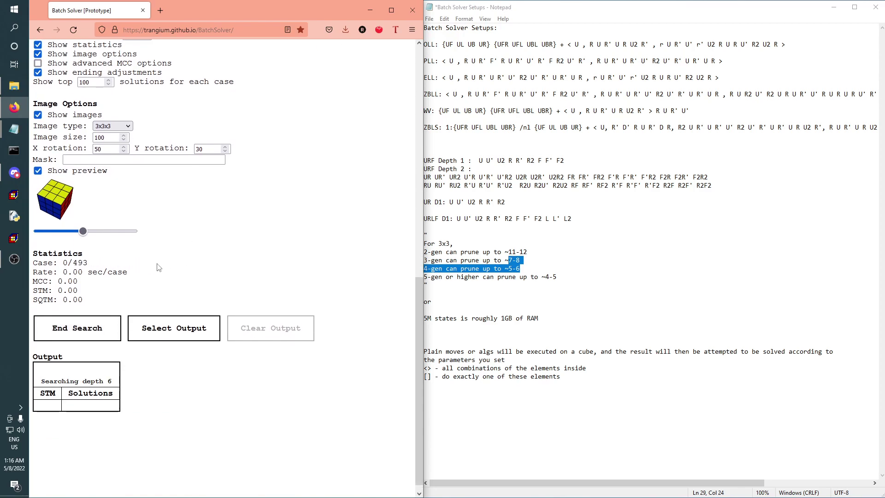
{"action": "left_click_drag", "start_coordinate": [91, 262], "coordinate": [71, 264]}
{"action": "left_click_drag", "start_coordinate": [140, 272], "coordinate": [137, 303]}
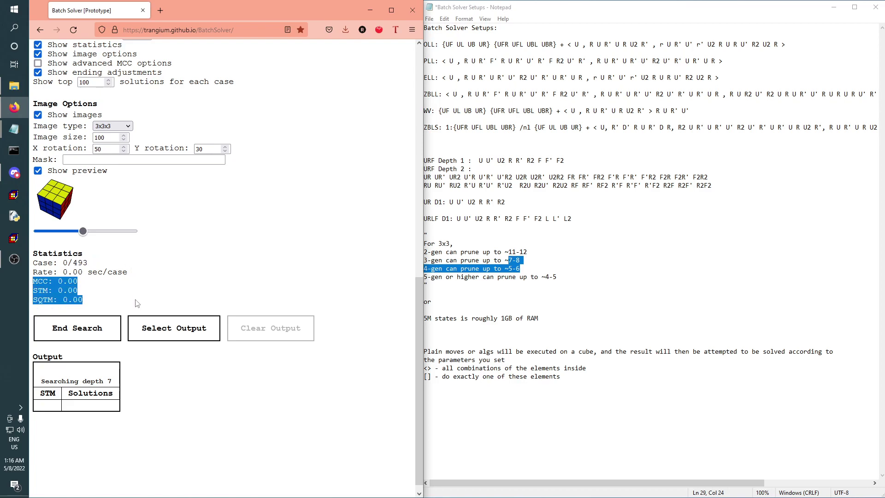
{"action": "left_click", "coordinate": [92, 299]}
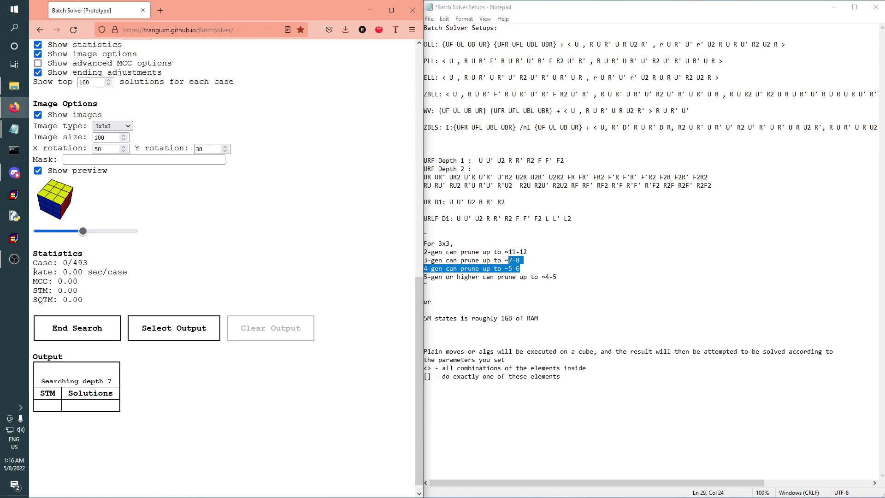
{"action": "left_click_drag", "start_coordinate": [34, 272], "coordinate": [140, 304]}
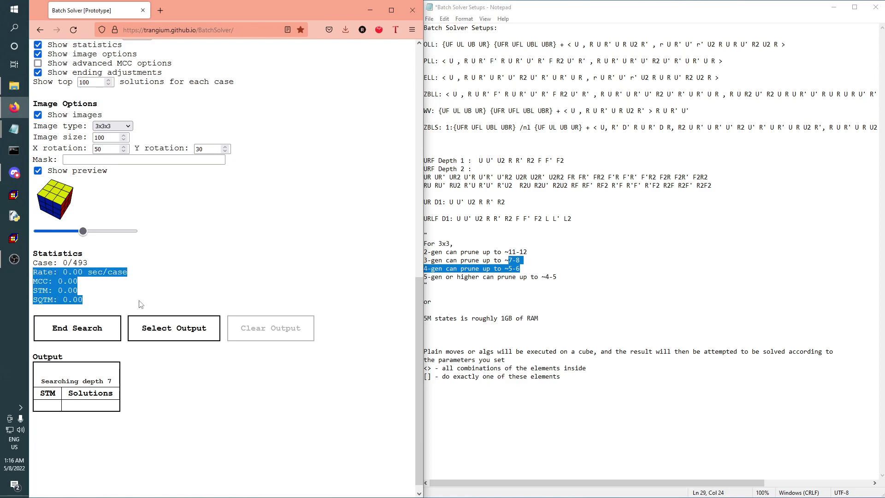
{"action": "left_click", "coordinate": [74, 272]}
{"action": "left_click_drag", "start_coordinate": [128, 273], "coordinate": [63, 273]}
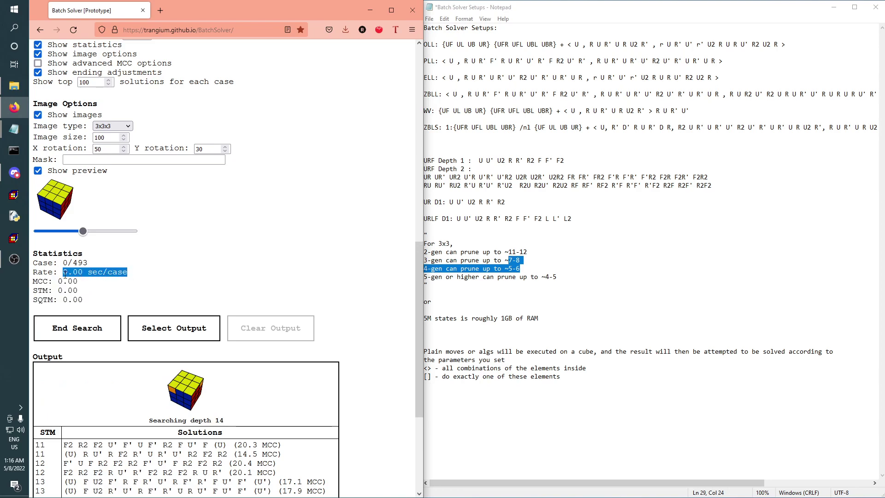
{"action": "left_click_drag", "start_coordinate": [127, 272], "coordinate": [63, 272]}
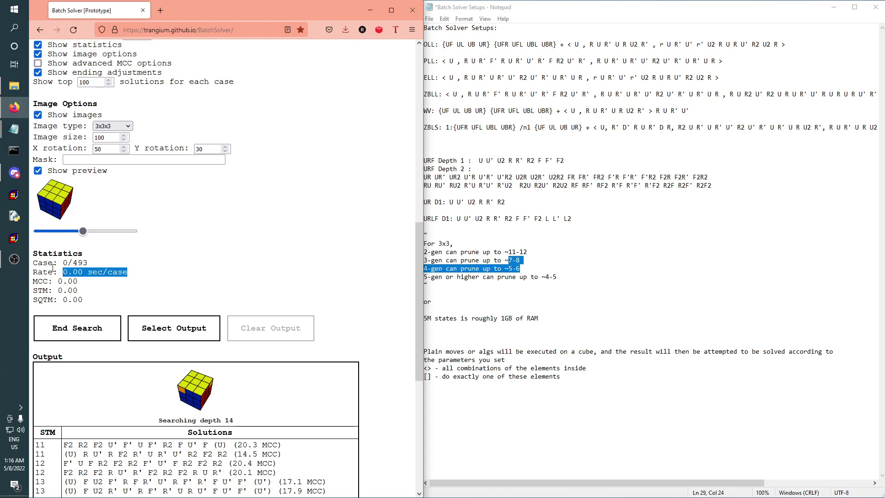
{"action": "left_click", "coordinate": [185, 278]}
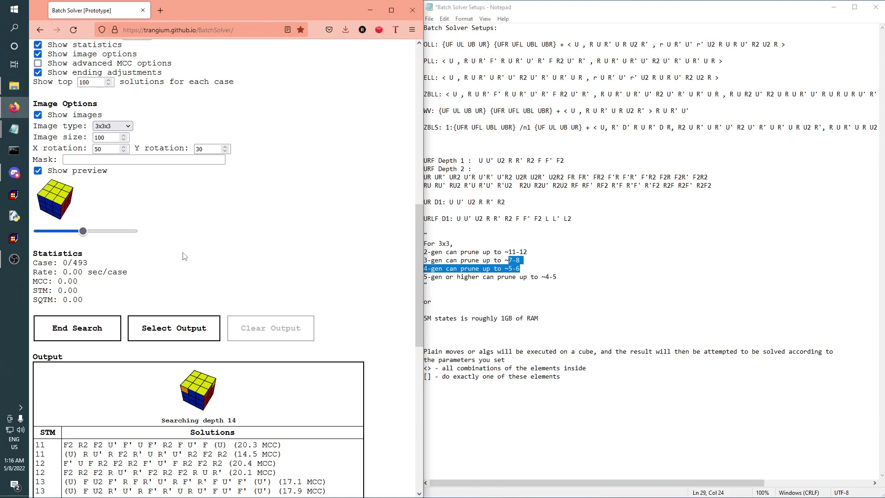
{"action": "left_click_drag", "start_coordinate": [78, 281], "coordinate": [57, 281]}
{"action": "left_click", "coordinate": [75, 280]}
{"action": "left_click_drag", "start_coordinate": [79, 299], "coordinate": [27, 296]}
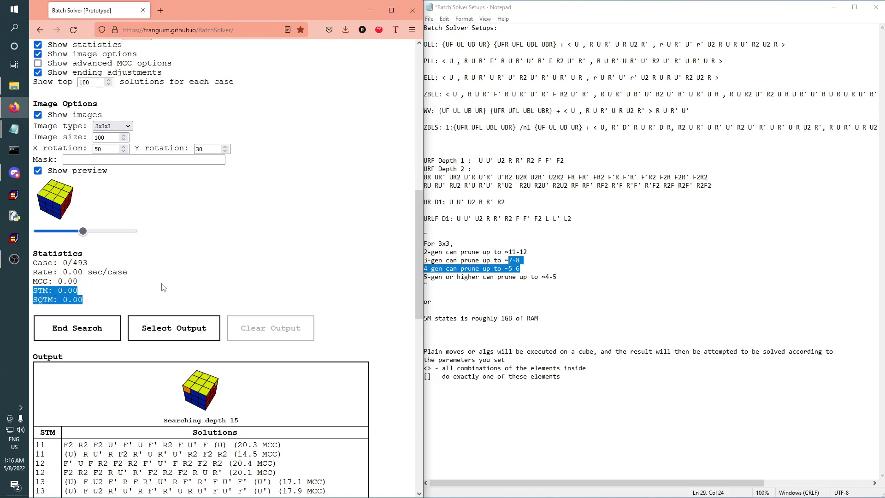
End the running search and restart it from a cleared output
{"action": "scroll", "coordinate": [198, 235], "scroll_direction": "down", "scroll_amount": 2}
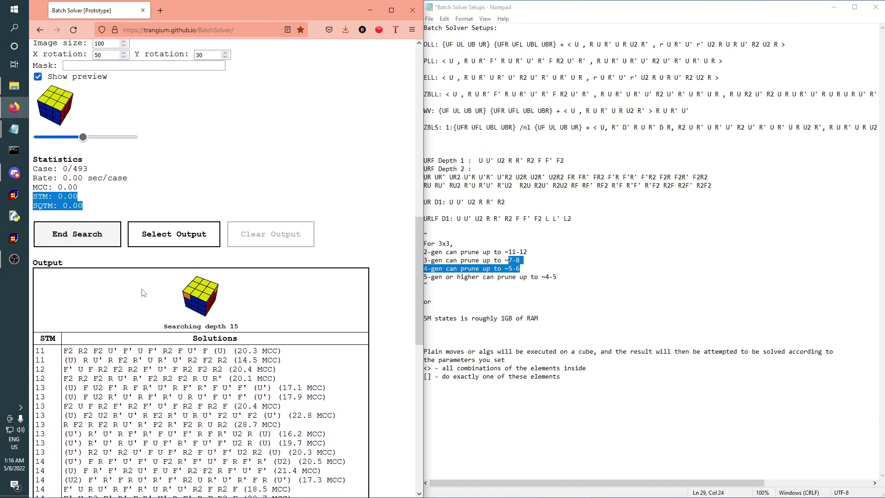
{"action": "left_click", "coordinate": [83, 236]}
{"action": "scroll", "coordinate": [206, 302], "scroll_direction": "up", "scroll_amount": 3}
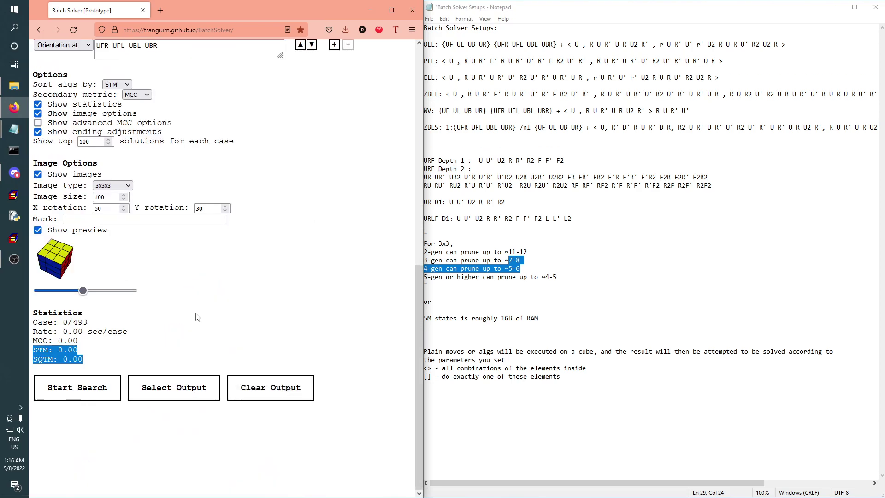
{"action": "left_click", "coordinate": [206, 302]}
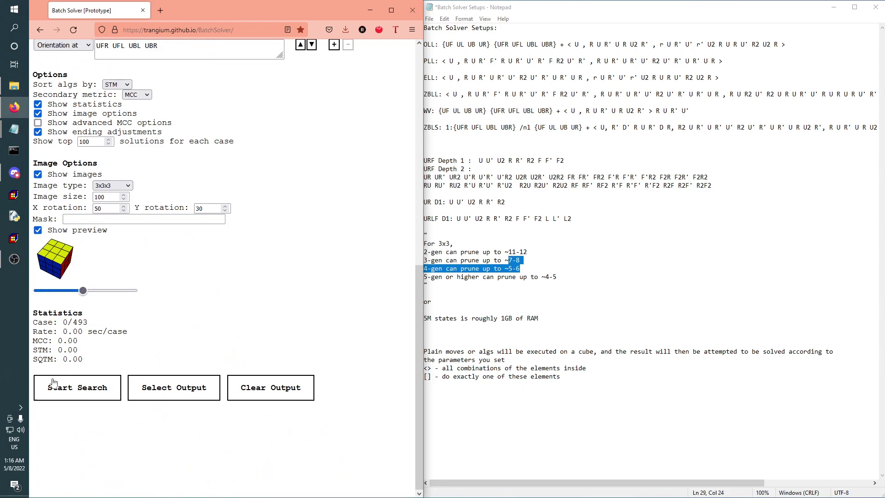
{"action": "left_click", "coordinate": [77, 395]}
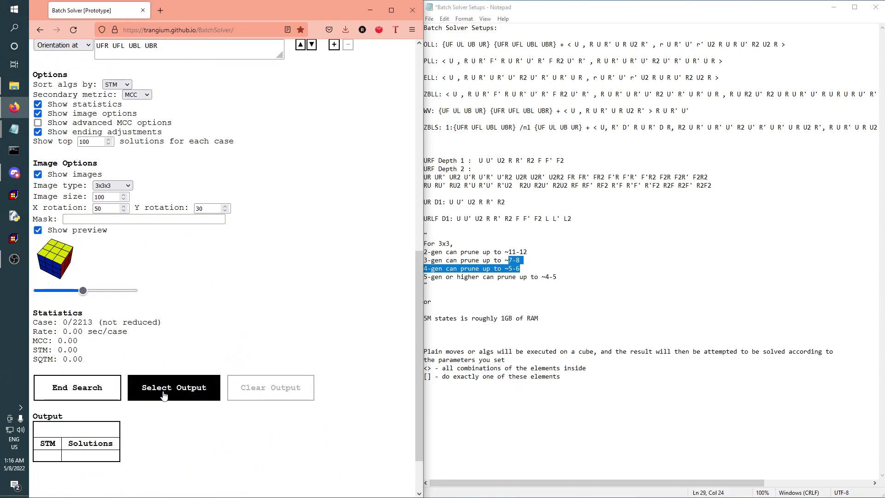
{"action": "scroll", "coordinate": [93, 392], "scroll_direction": "down", "scroll_amount": 2}
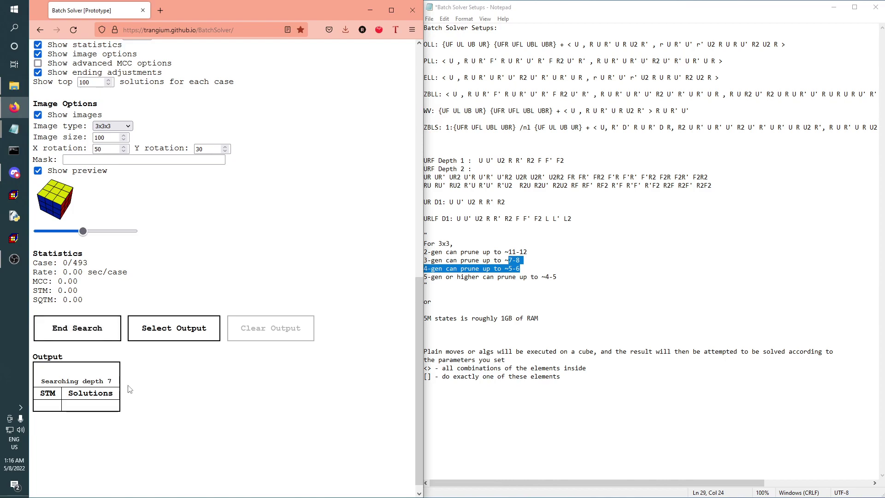
Check the image mask field and the newly listed solutions, and end the search
{"action": "left_click", "coordinate": [90, 334]}
{"action": "left_click", "coordinate": [100, 160]}
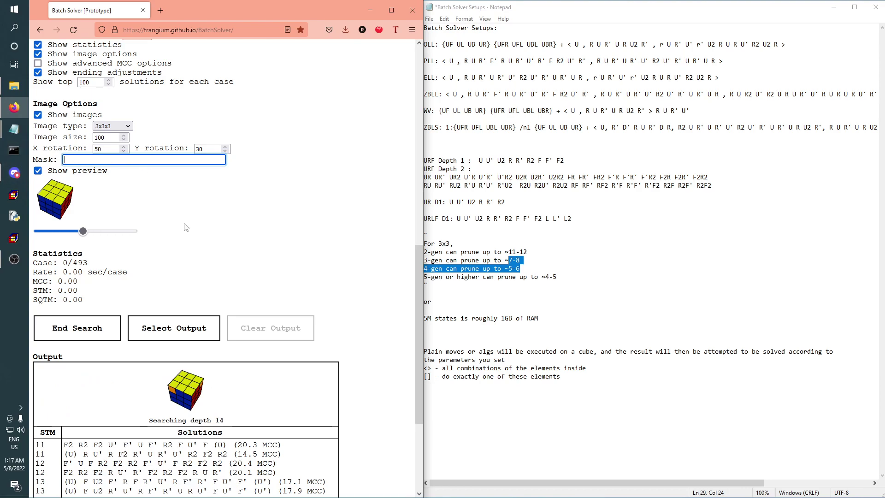
{"action": "scroll", "coordinate": [193, 244], "scroll_direction": "down", "scroll_amount": 3}
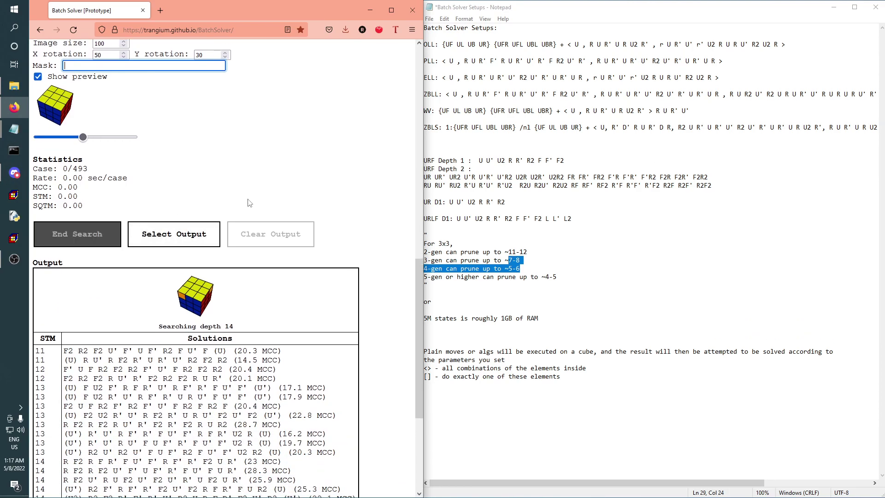
{"action": "scroll", "coordinate": [238, 239], "scroll_direction": "down", "scroll_amount": 2}
{"action": "scroll", "coordinate": [231, 272], "scroll_direction": "up", "scroll_amount": 2}
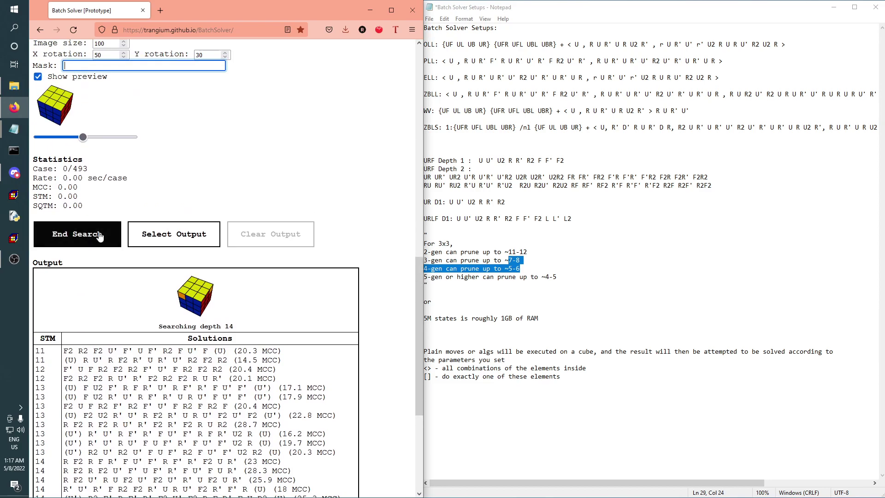
{"action": "left_click", "coordinate": [97, 237]}
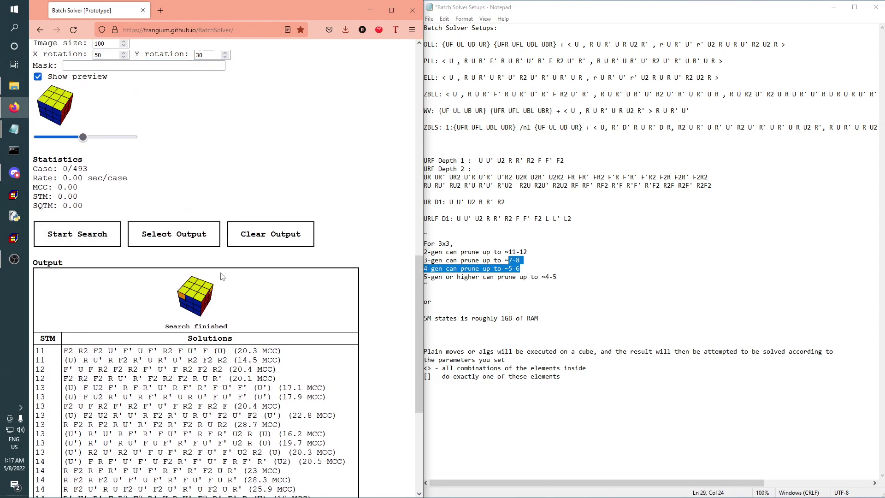
Select the entire search output, check the actions available for copying it, and clear the selection
{"action": "scroll", "coordinate": [221, 274], "scroll_direction": "down", "scroll_amount": 1}
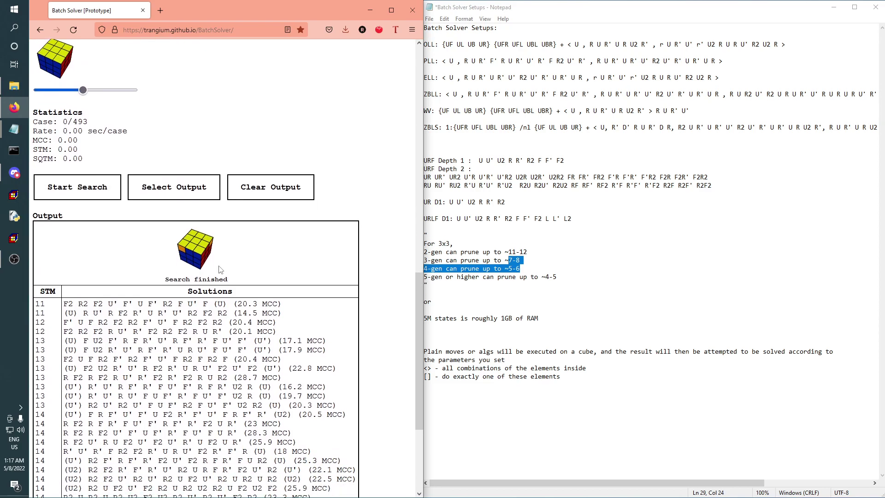
{"action": "left_click", "coordinate": [180, 196]}
{"action": "right_click", "coordinate": [205, 243]}
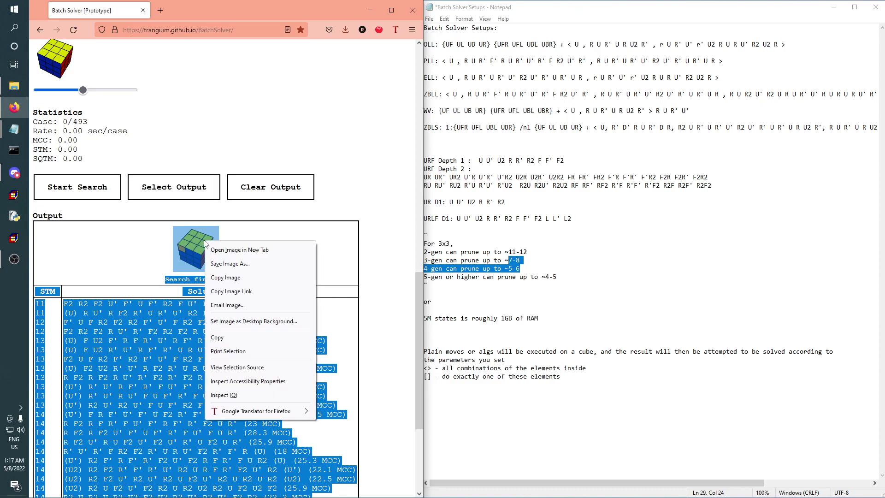
{"action": "left_click", "coordinate": [166, 260]}
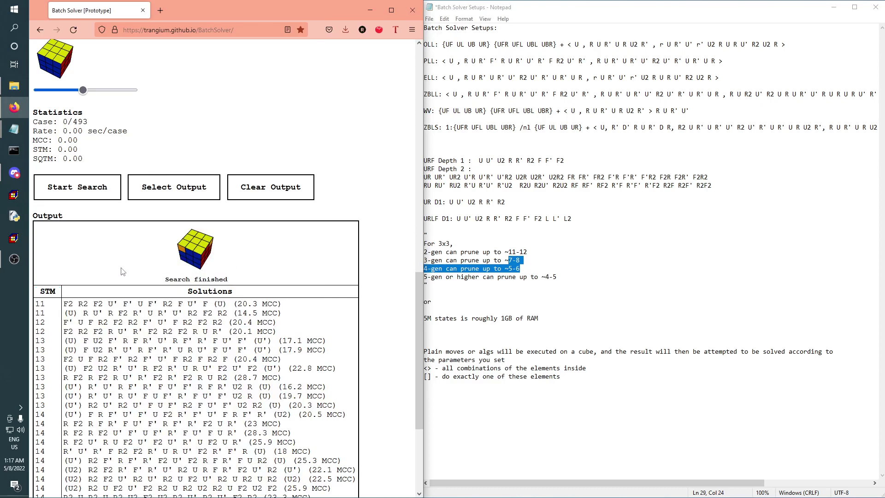
{"action": "scroll", "coordinate": [124, 196], "scroll_direction": "down", "scroll_amount": 3}
{"action": "scroll", "coordinate": [239, 234], "scroll_direction": "up", "scroll_amount": 3}
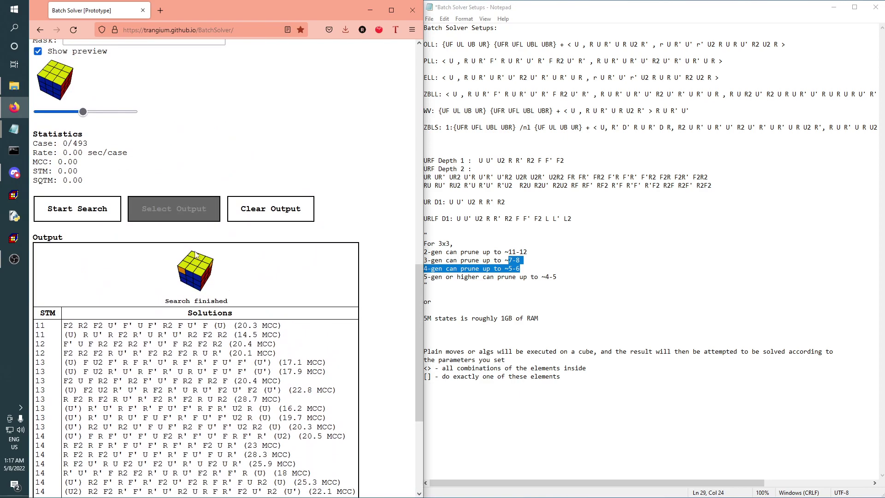
Select the entire output of the finished search, copy the image and solution list, and deselect it
{"action": "scroll", "coordinate": [185, 286], "scroll_direction": "down", "scroll_amount": 2}
{"action": "scroll", "coordinate": [196, 346], "scroll_direction": "up", "scroll_amount": 2}
{"action": "left_click", "coordinate": [203, 162]}
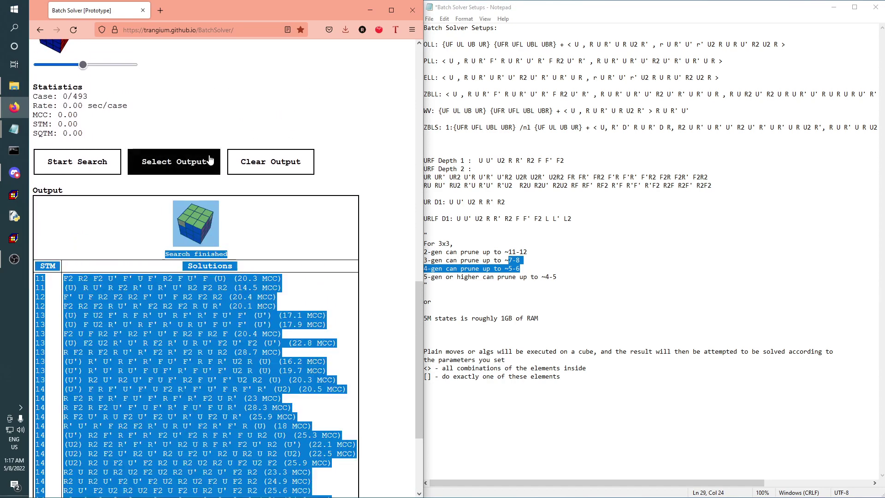
{"action": "right_click", "coordinate": [183, 329]}
{"action": "left_click", "coordinate": [195, 338]}
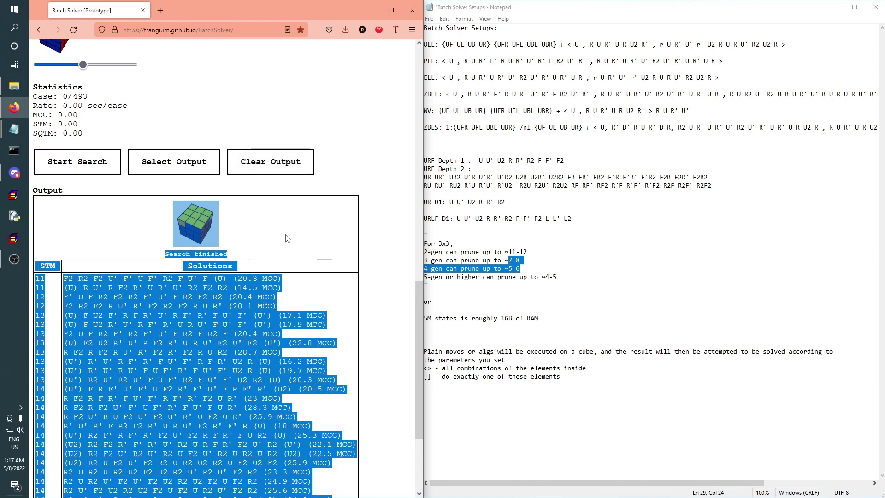
{"action": "left_click", "coordinate": [123, 208]}
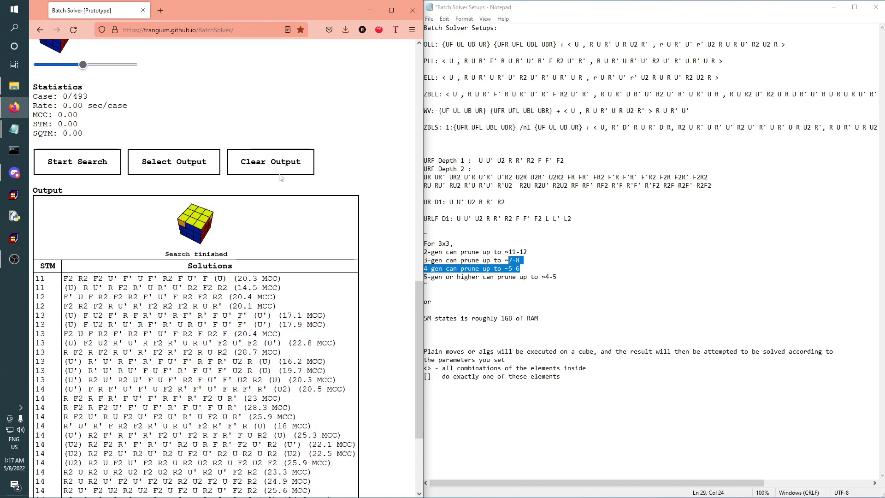
Clear all solutions of the finished search from the output area
{"action": "left_click", "coordinate": [271, 168]}
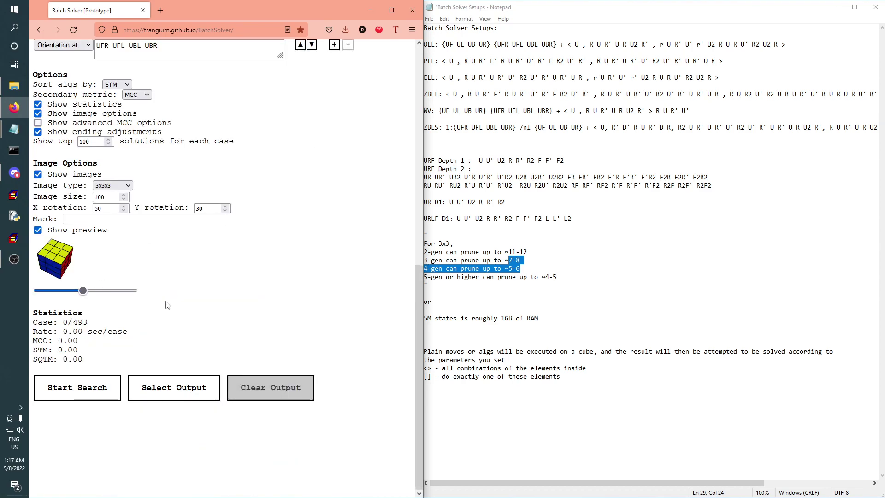
{"action": "scroll", "coordinate": [152, 428], "scroll_direction": "up", "scroll_amount": 10}
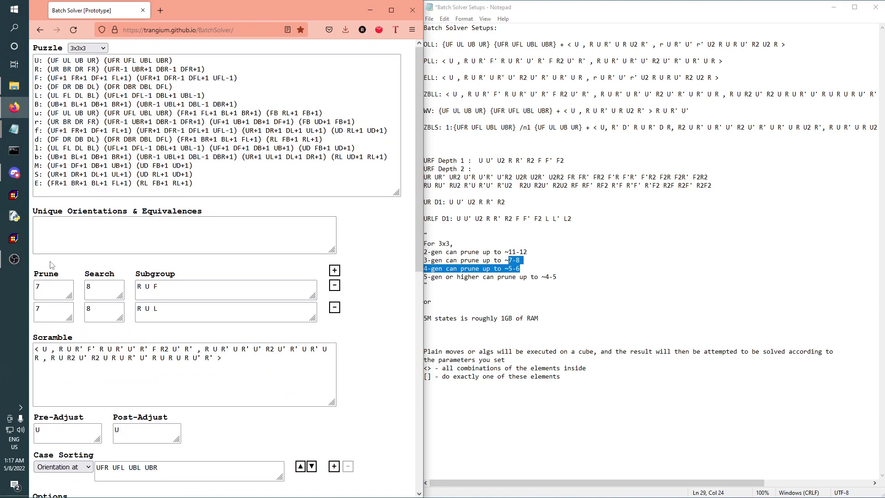
{"action": "mouse_move", "coordinate": [23, 260]}
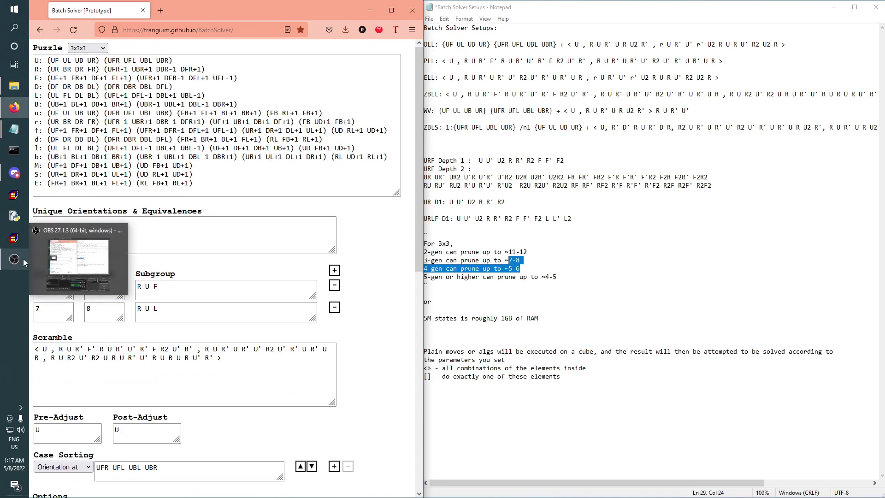